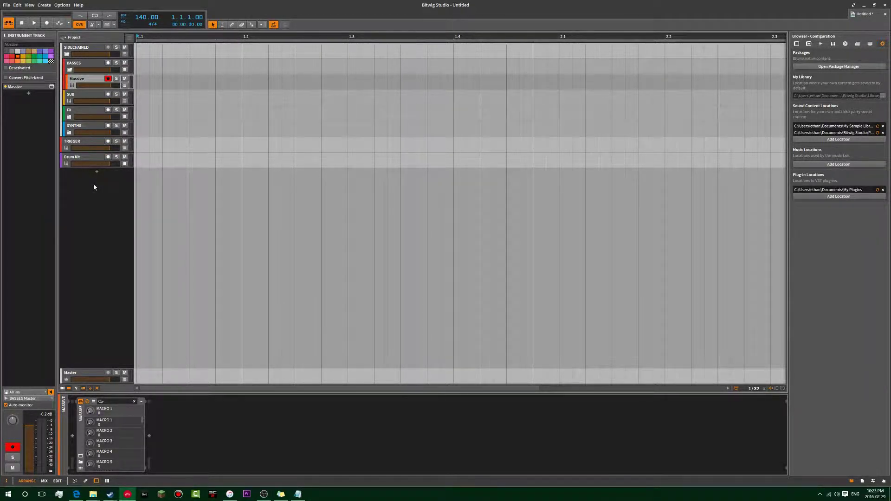
click(86, 157)
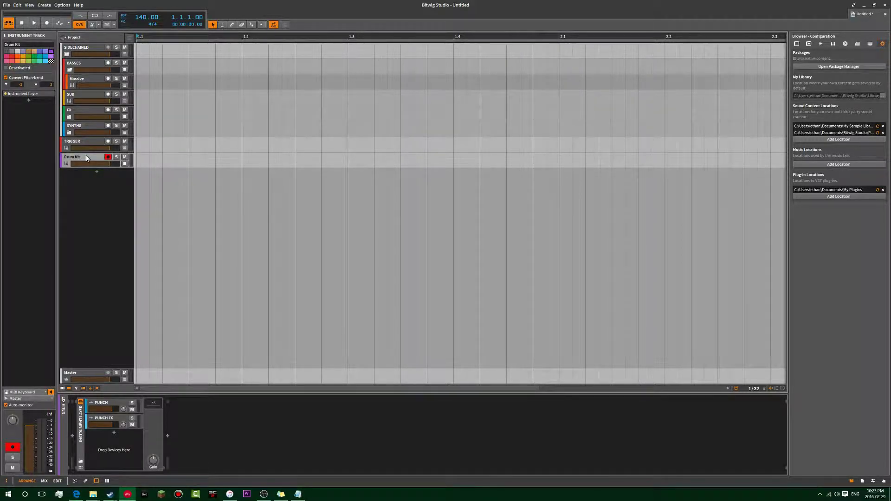
click(97, 172)
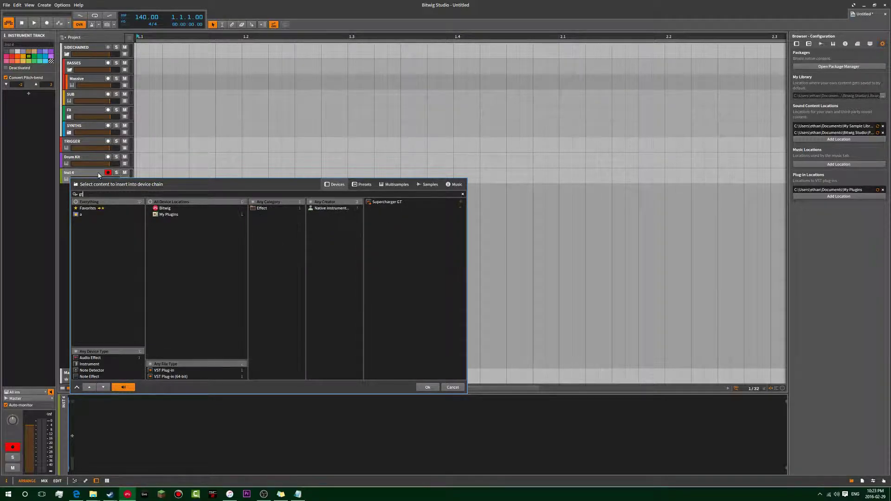
key(Escape)
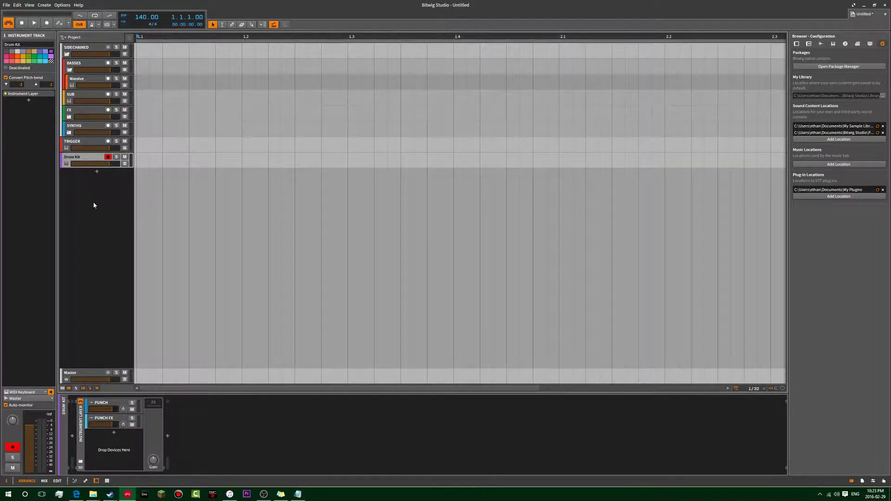
Create an empty group track below the Drum Kit track, keeping Drum Kit outside it, and color the group light gray.
key(ctrl+g)
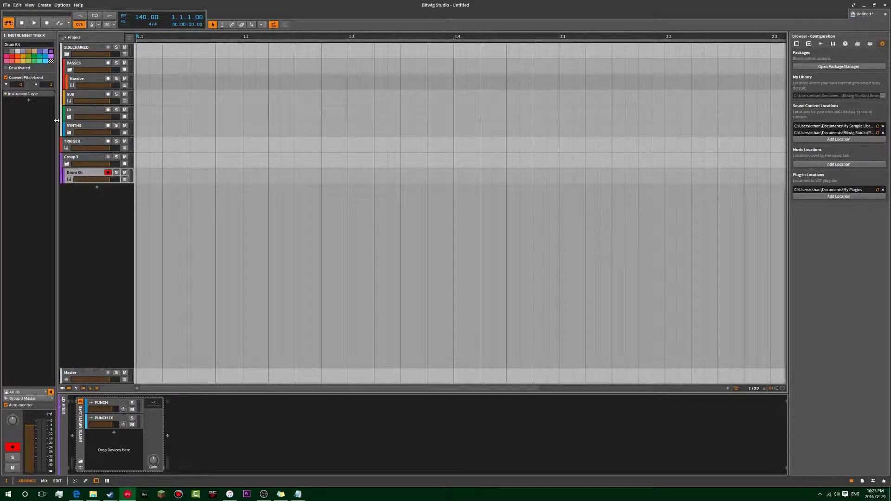
click(84, 158)
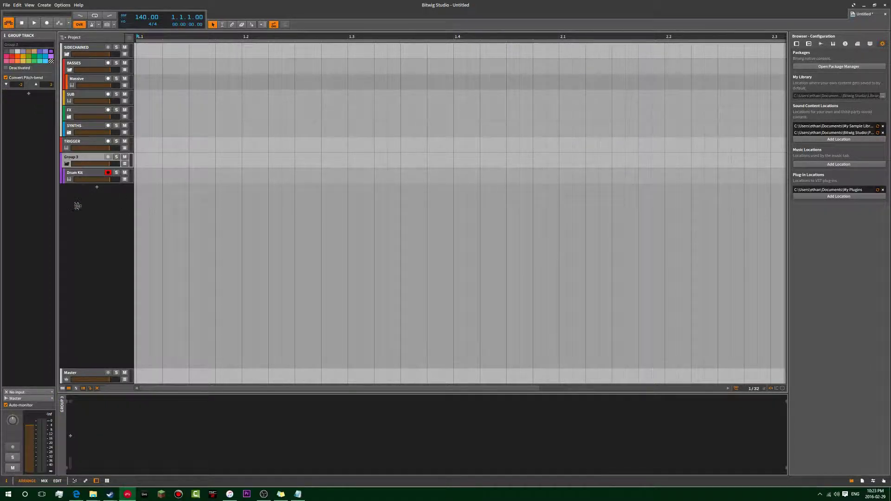
click(77, 173)
click(77, 158)
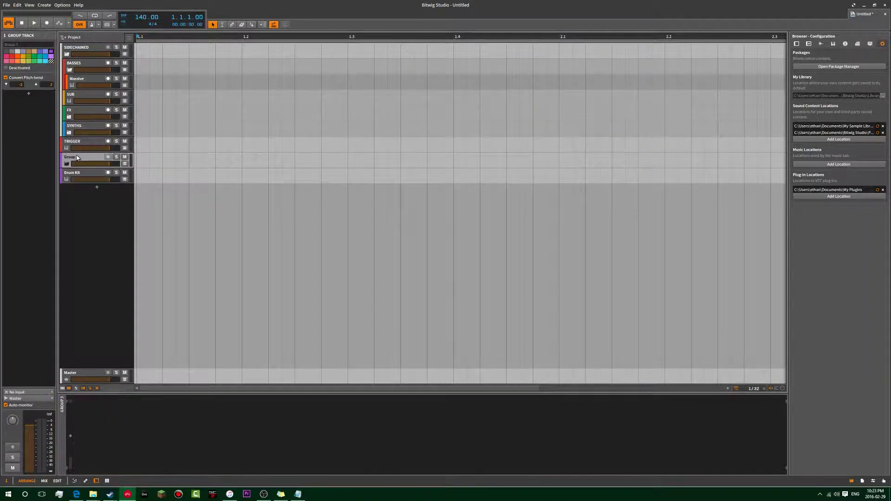
drag(71, 166, 77, 194)
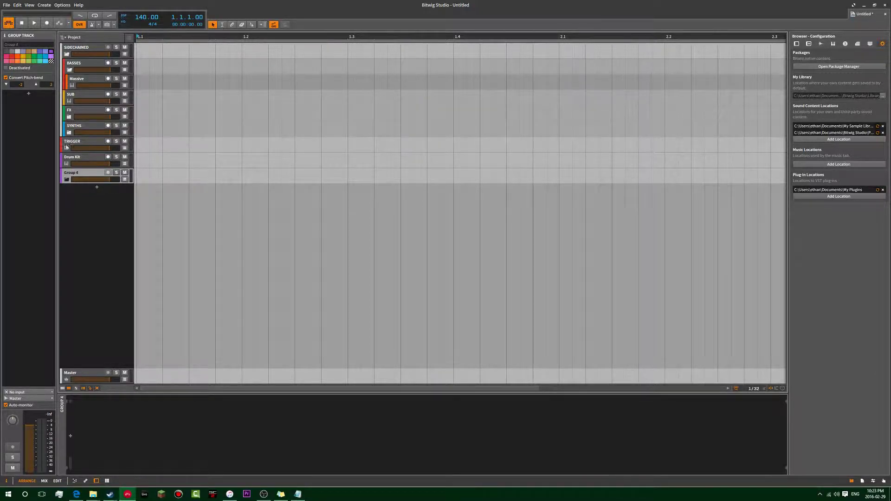
click(17, 52)
Open the new empty group and add an instrument track loaded with Battery 4 inside it.
click(64, 37)
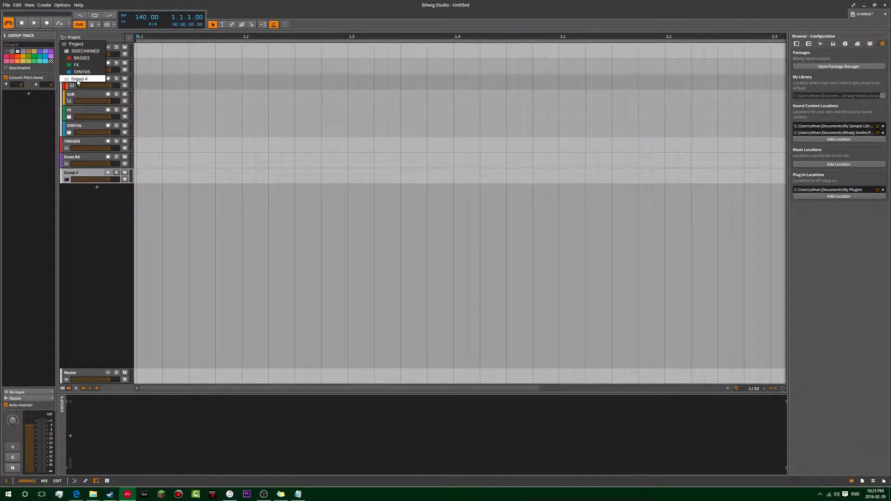
click(78, 81)
double_click(84, 173)
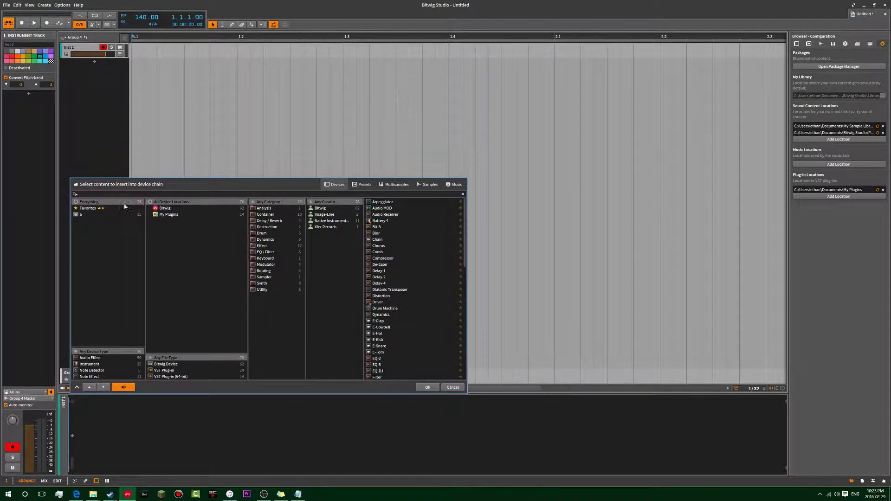
key(Escape)
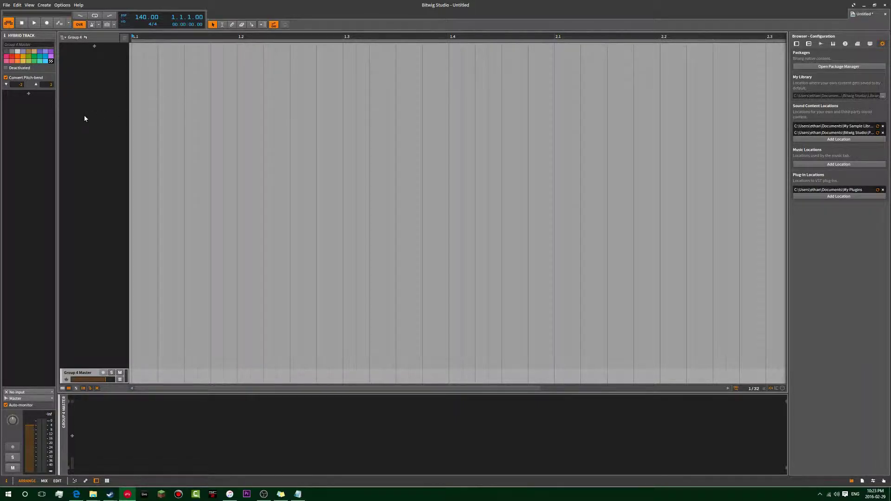
double_click(95, 49)
text(bat)
click(387, 202)
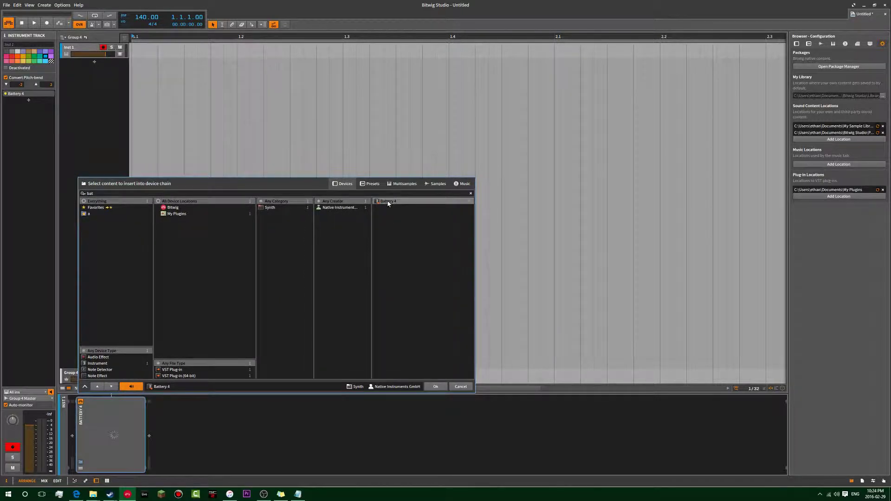
click(433, 387)
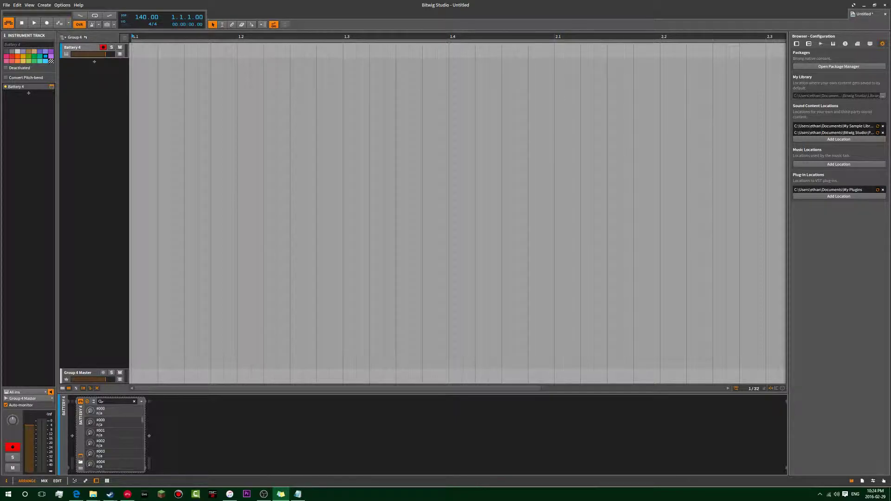
Switch to the sticky note and review its topics from Volume Envelope to Compressor and from Saturation to Transient, then move it out of view.
click(280, 493)
drag(291, 234, 655, 48)
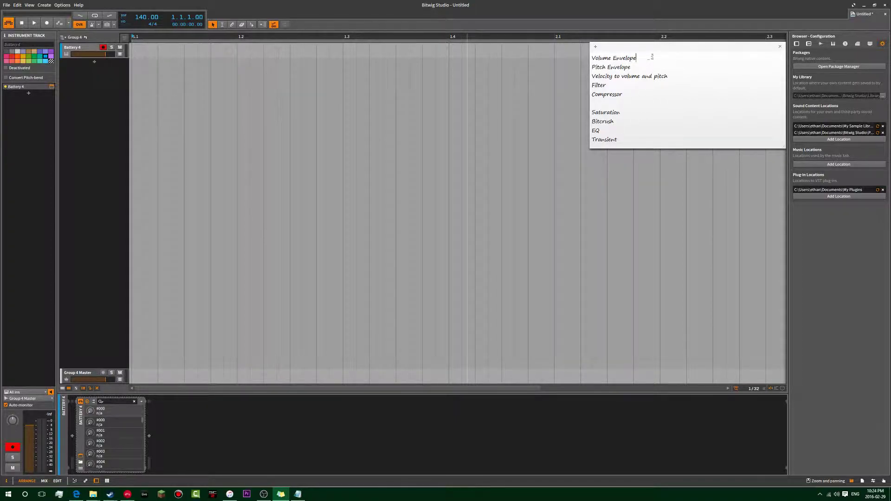
drag(666, 92, 641, 50)
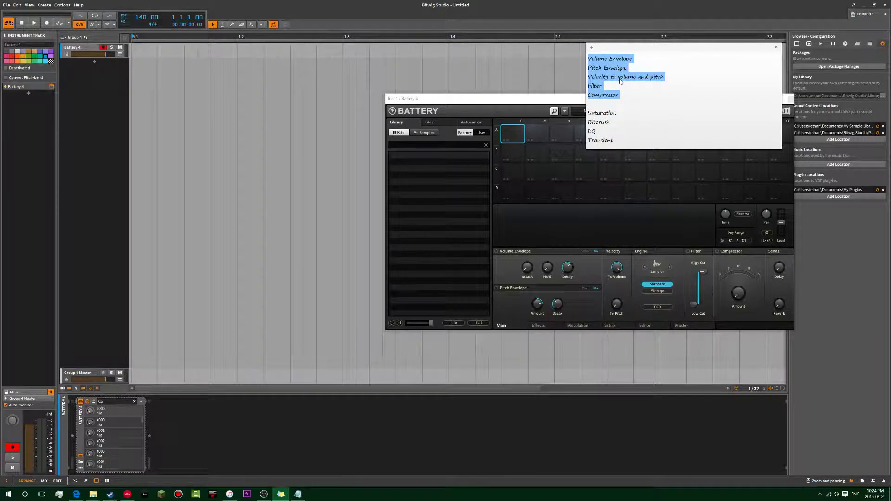
click(618, 77)
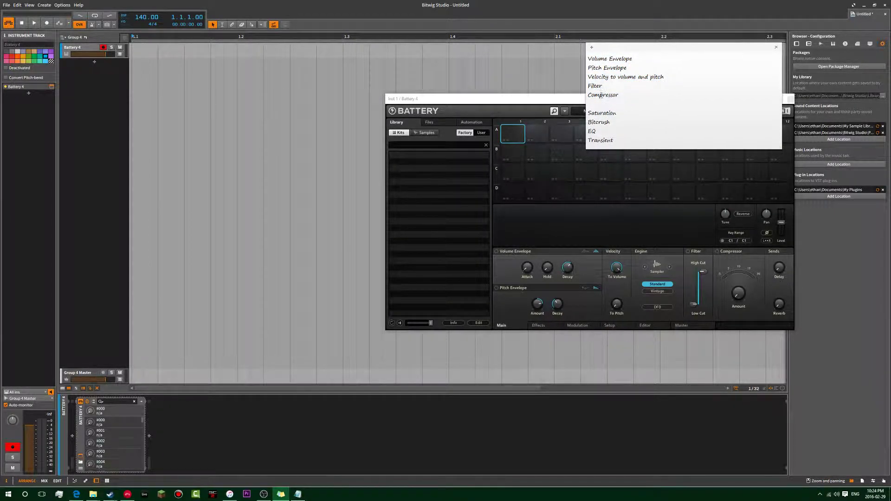
click(603, 95)
drag(621, 142, 588, 112)
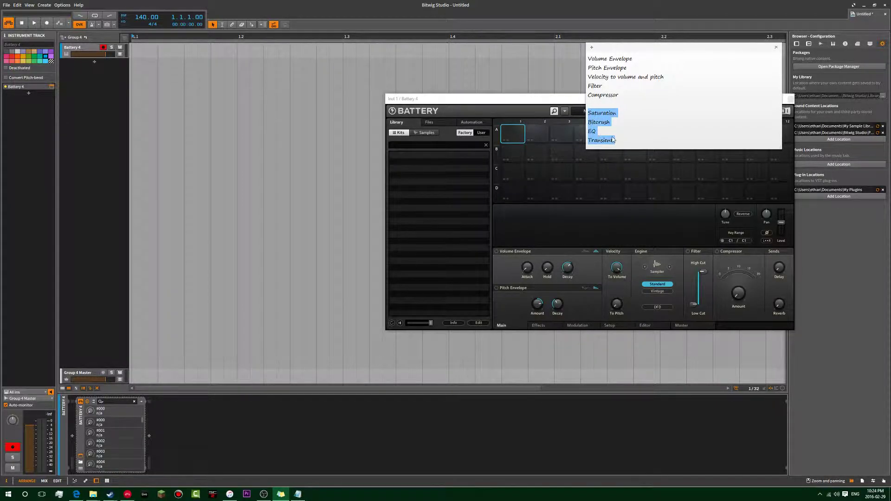
click(631, 136)
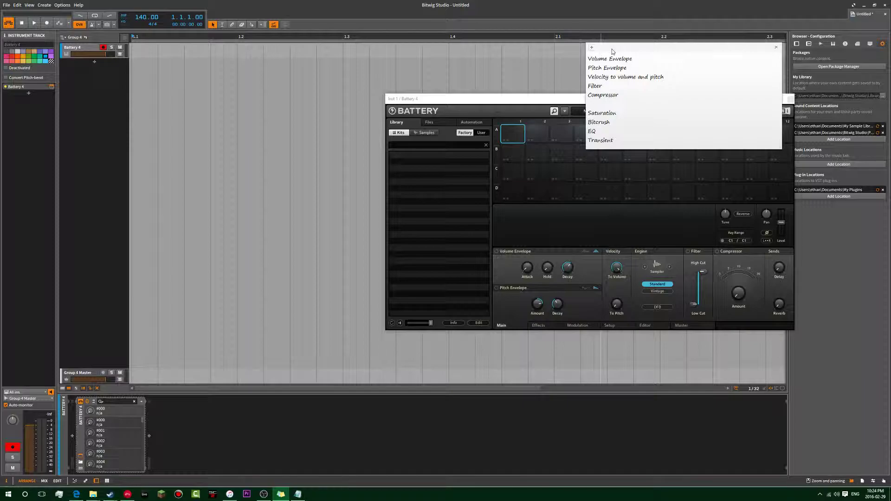
drag(617, 52, 0, 139)
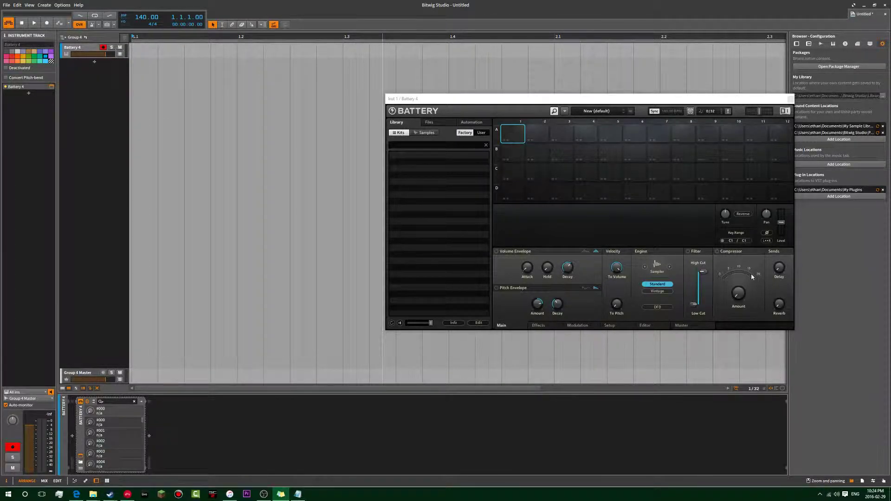
Move the Battery window clear of the browser and display the samples in Leviathan's "Tonal - Synth one shots" folder.
drag(561, 100, 368, 92)
click(821, 44)
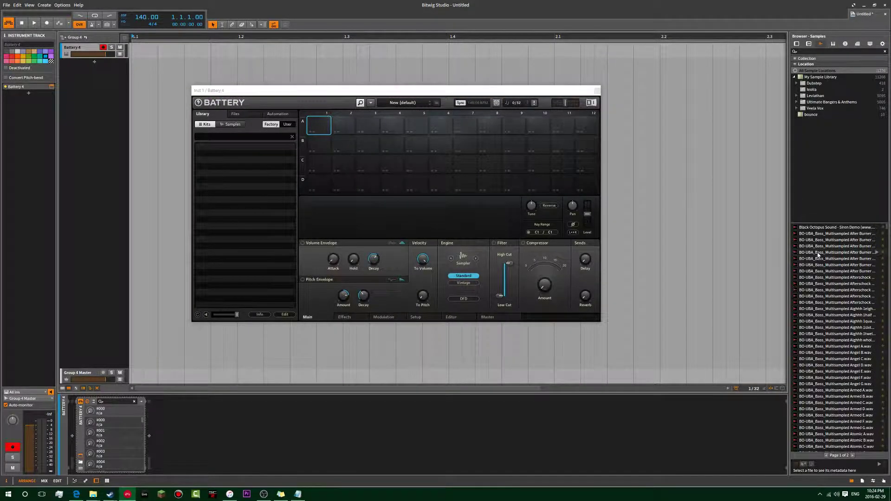
click(824, 89)
click(825, 96)
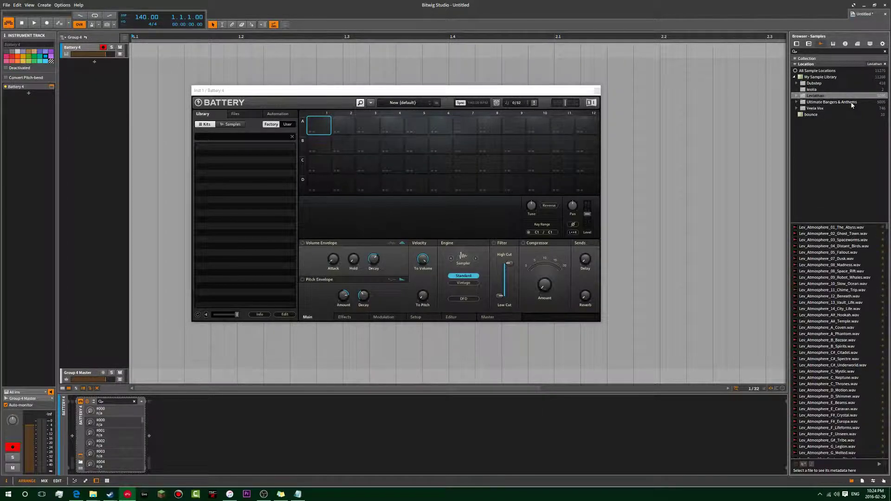
click(797, 96)
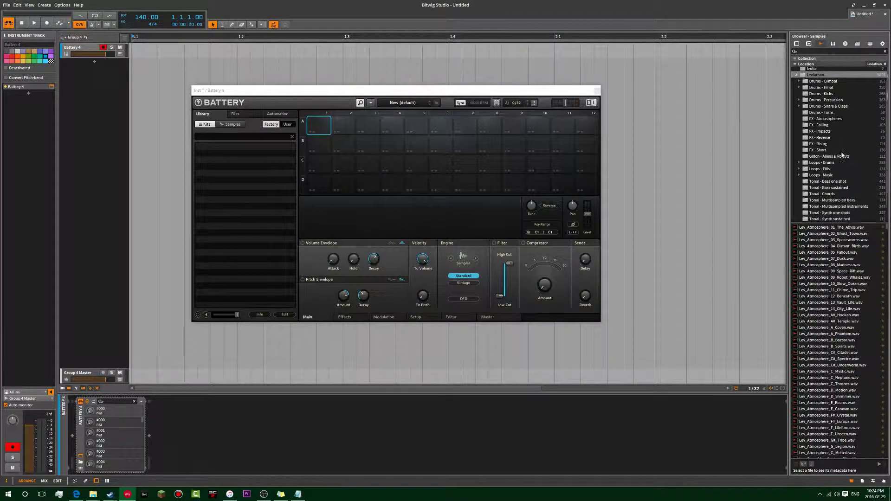
scroll(841, 153, down, 3)
click(838, 176)
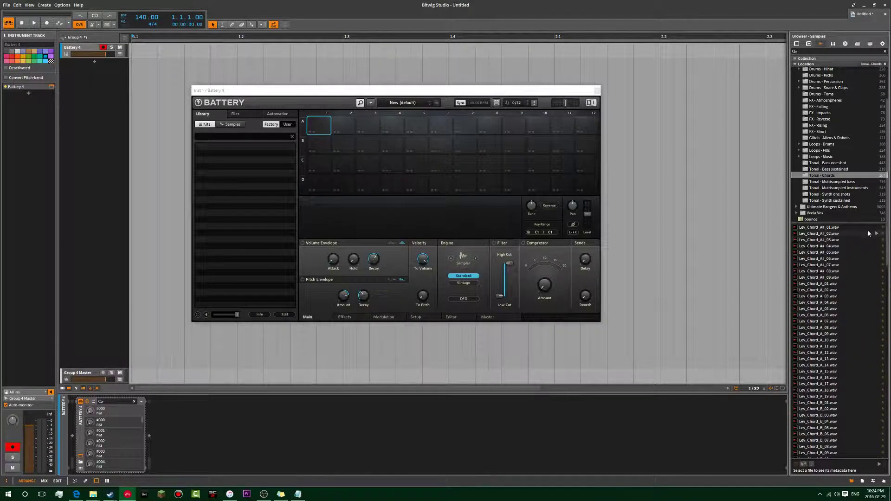
click(851, 195)
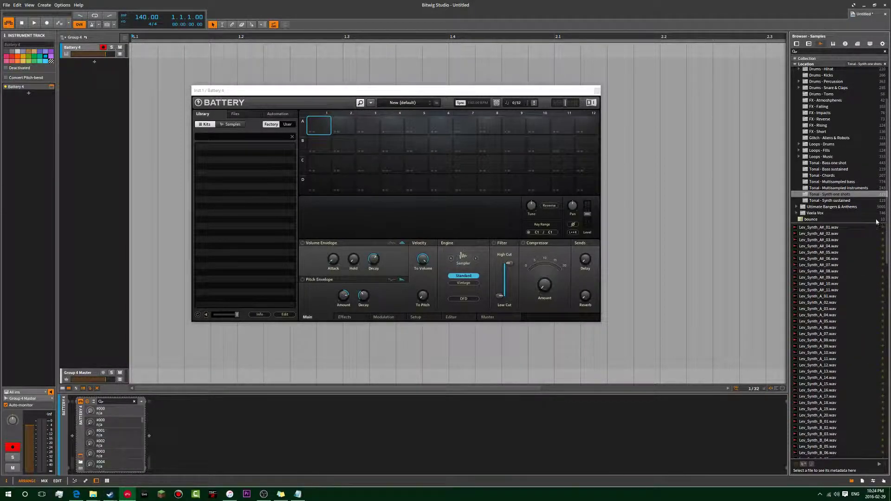
Audition the synth one-shots from the start of the A# samples through Lev_Synth_A_20.wav.
click(875, 229)
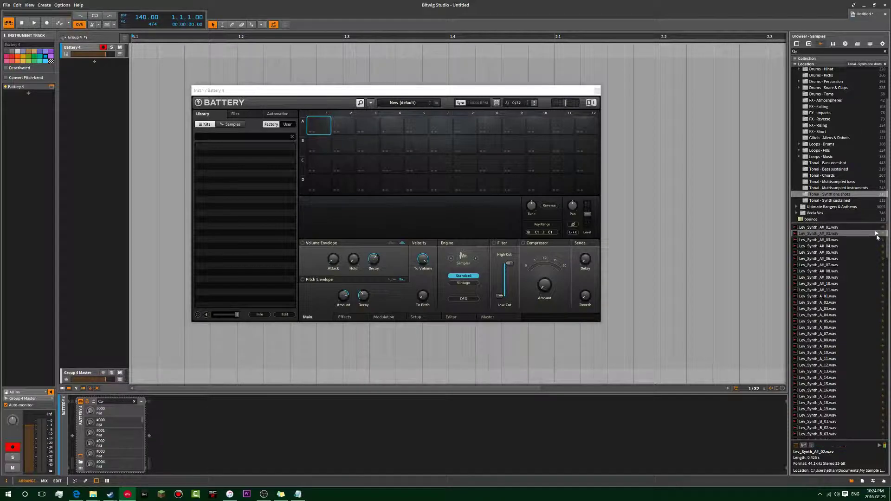
click(877, 297)
click(877, 302)
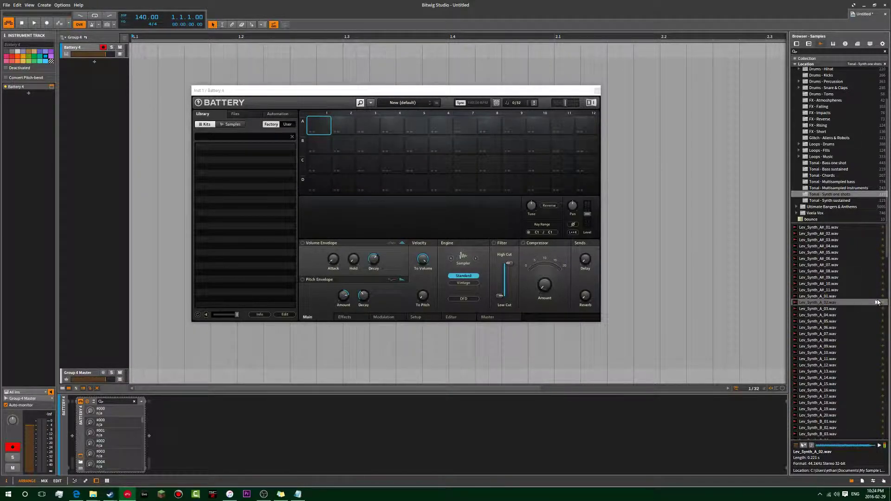
click(876, 314)
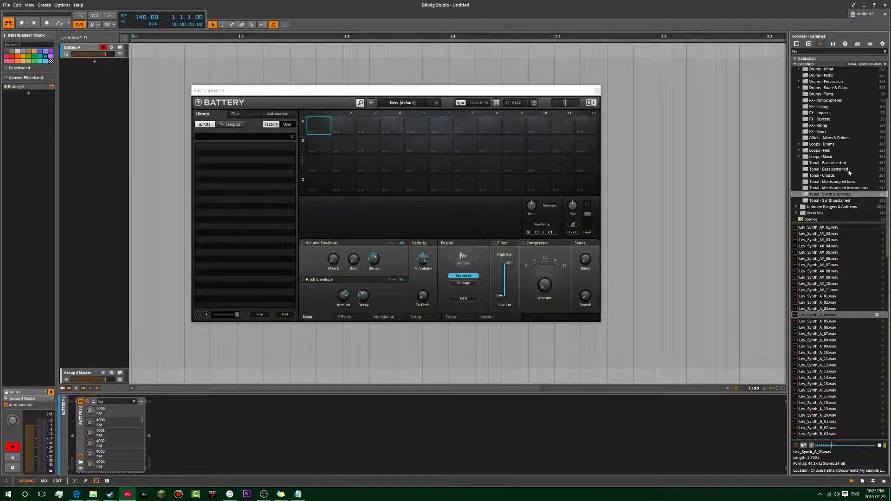
click(876, 346)
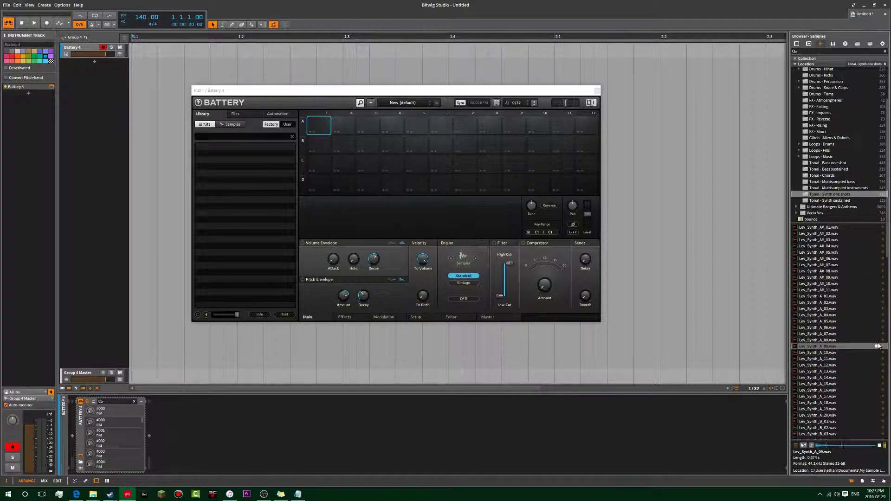
click(875, 358)
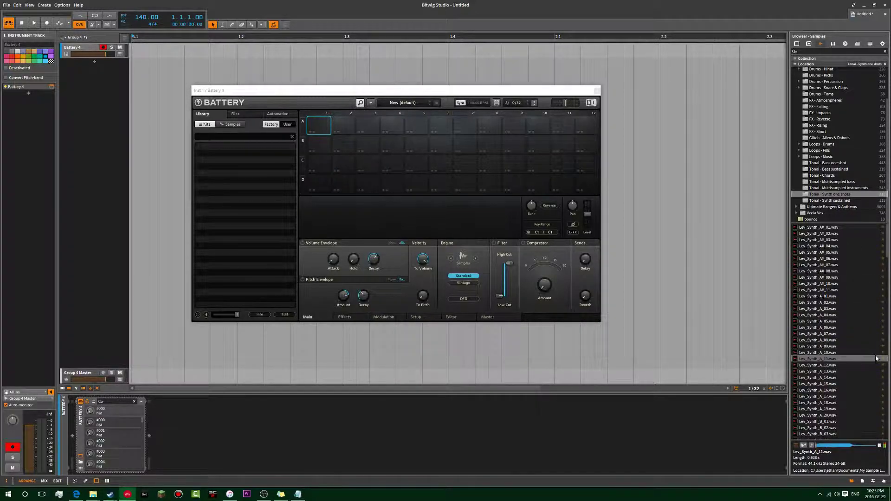
click(878, 378)
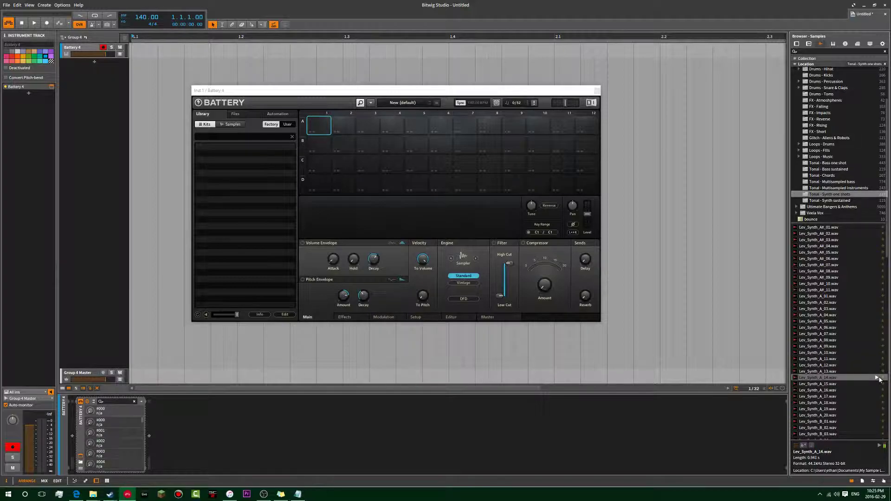
click(878, 384)
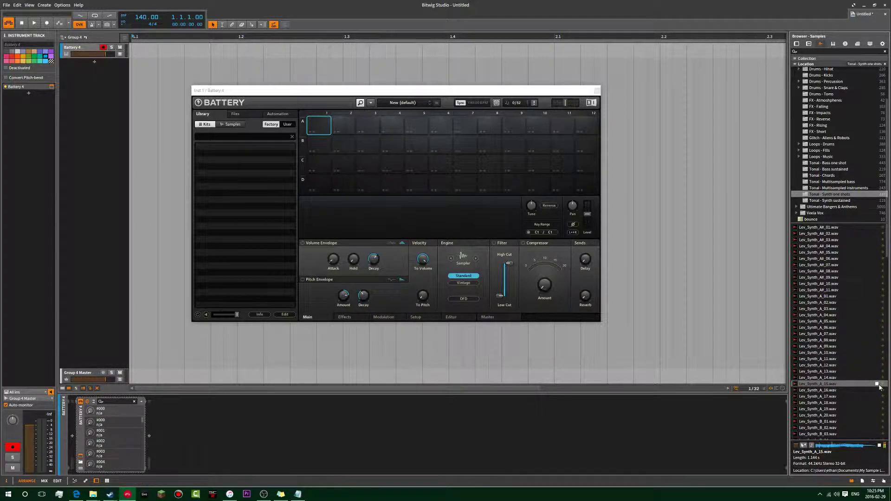
click(878, 390)
click(877, 397)
click(878, 403)
click(878, 409)
click(878, 415)
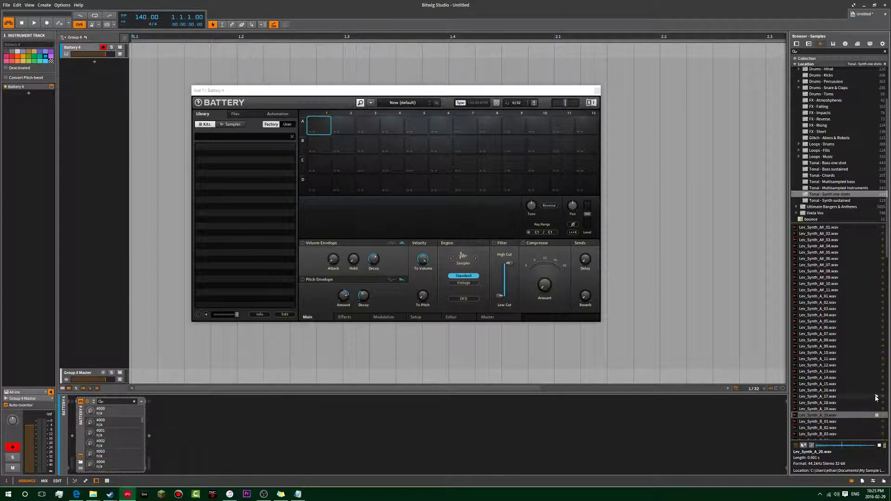
Load Lev_Synth_A_20.wav into Battery cell D1, trigger the cell to hear it, and reposition the plug-in window.
scroll(876, 399, down, 1)
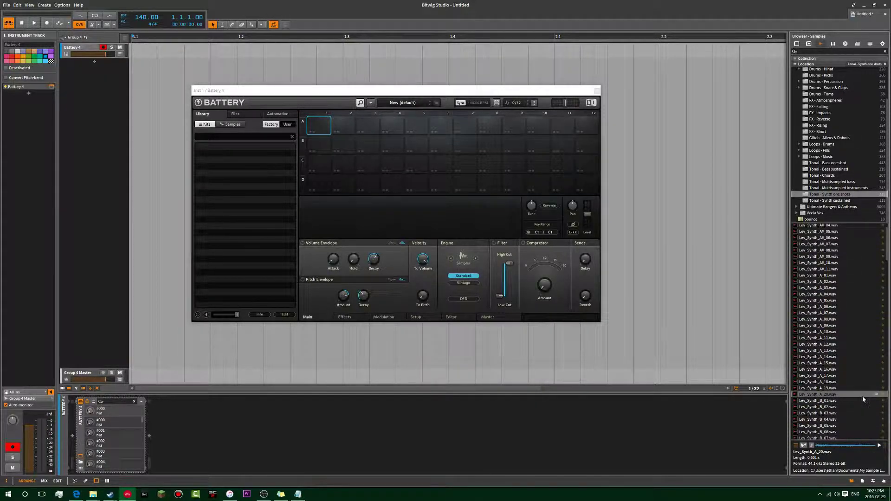
drag(859, 394, 313, 182)
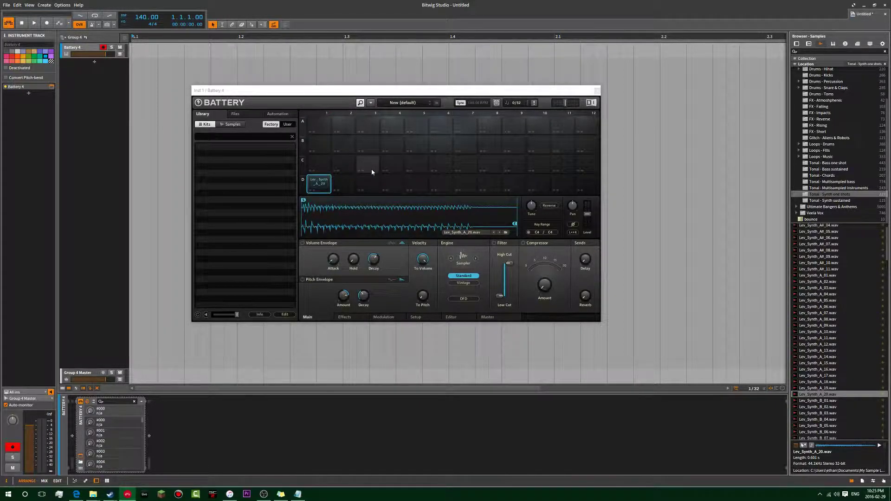
click(316, 183)
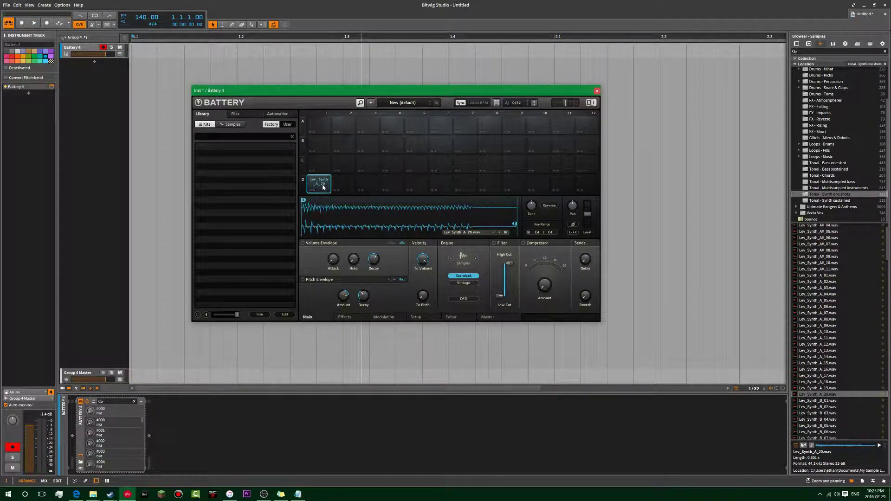
click(321, 185)
drag(392, 92, 366, 73)
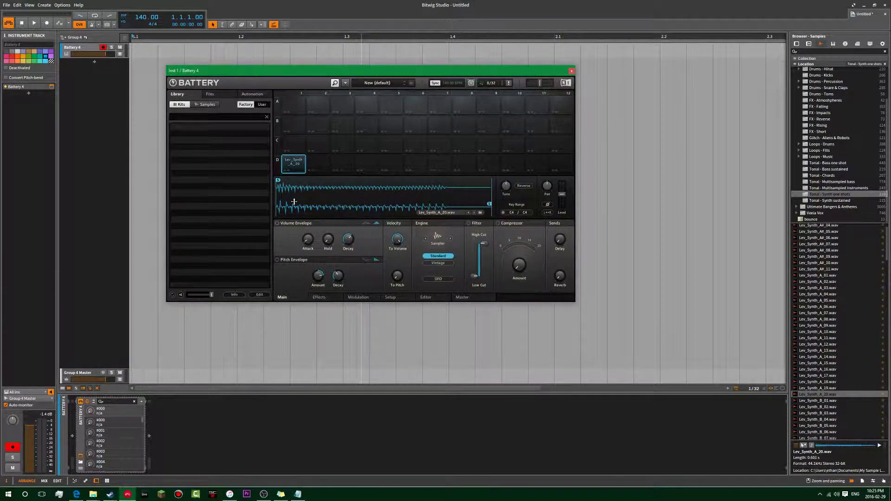
Enable the volume envelope for the sample in cell D1 and move the Battery window clear of the track list.
click(277, 224)
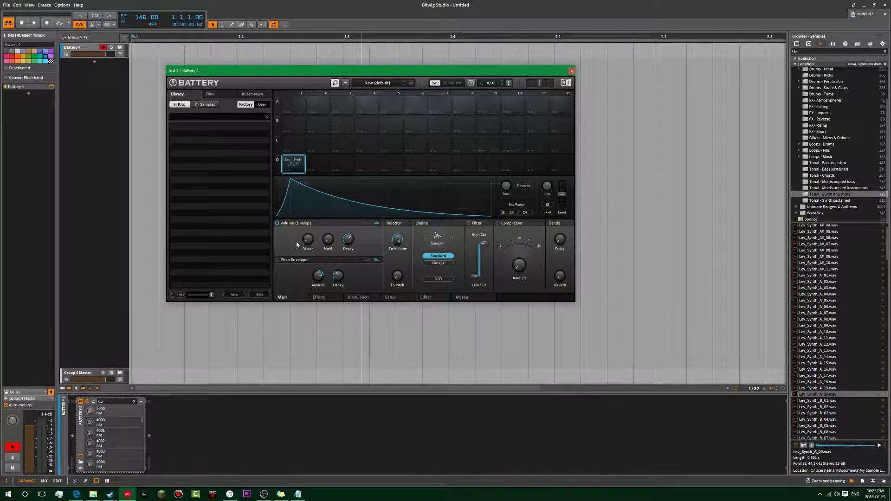
drag(299, 69, 322, 78)
Add a second instrument track below Battery 4 and insert the Serum_x64 synth on it.
click(83, 71)
double_click(95, 60)
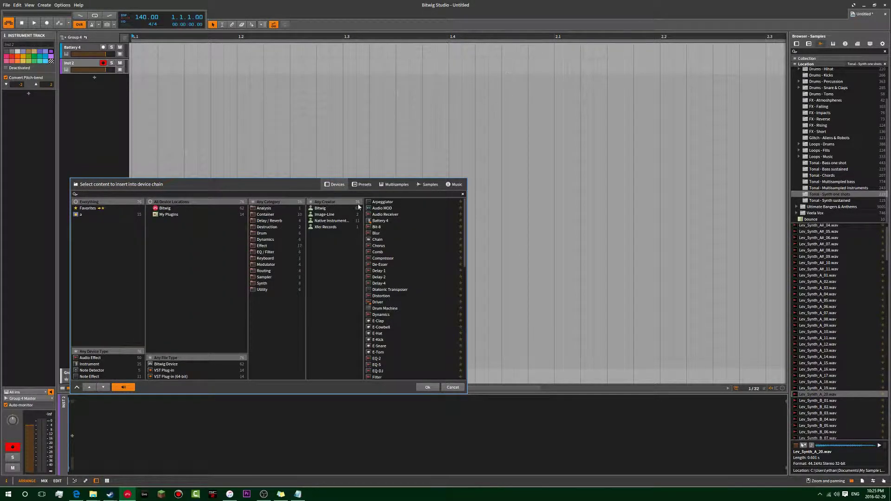
text(drn)
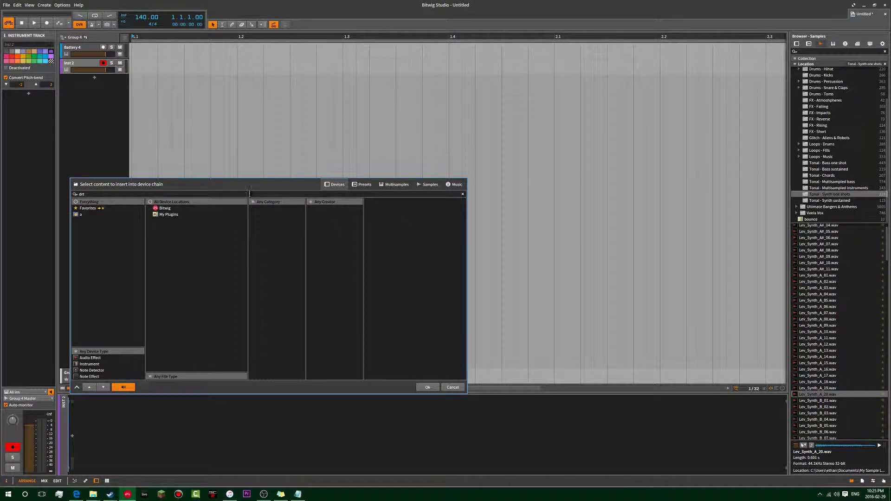
key(ctrl+a)
text(seru)
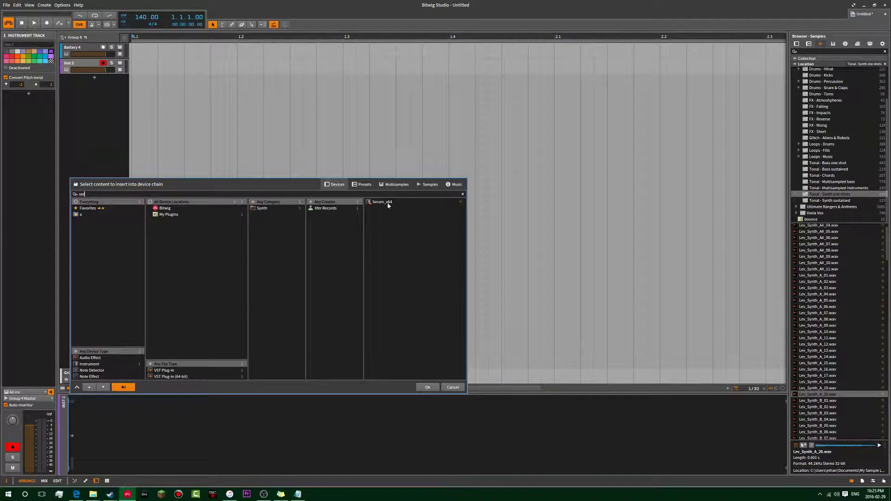
double_click(382, 202)
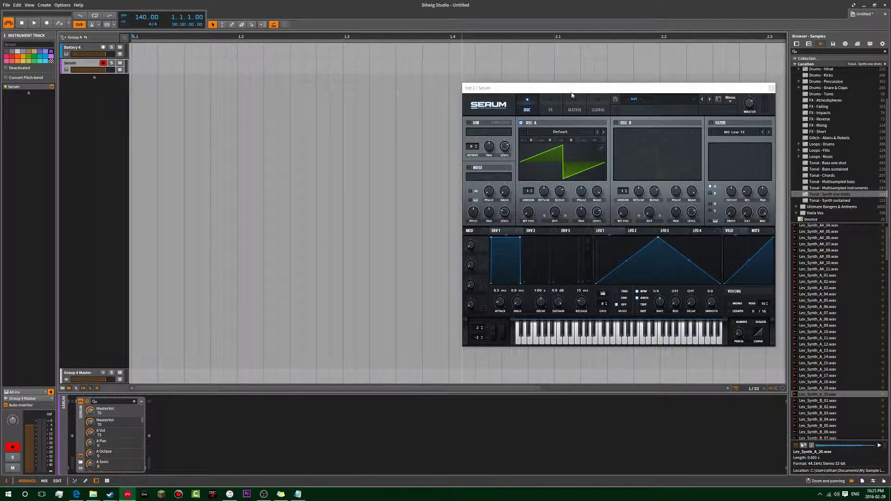
Compare a long and a 0.0 ms attack on Serum's Env 1 by playing keyboard notes with each setting.
drag(571, 95, 441, 74)
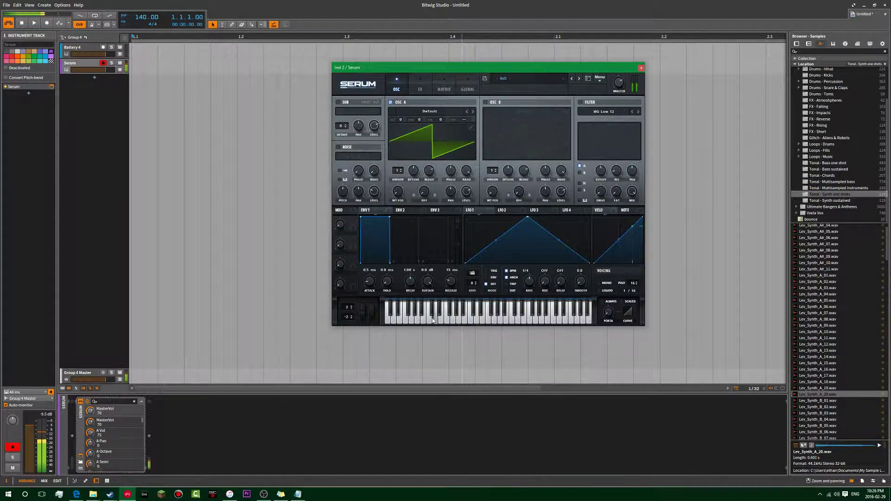
drag(370, 281, 370, 237)
click(414, 319)
drag(369, 278, 381, 377)
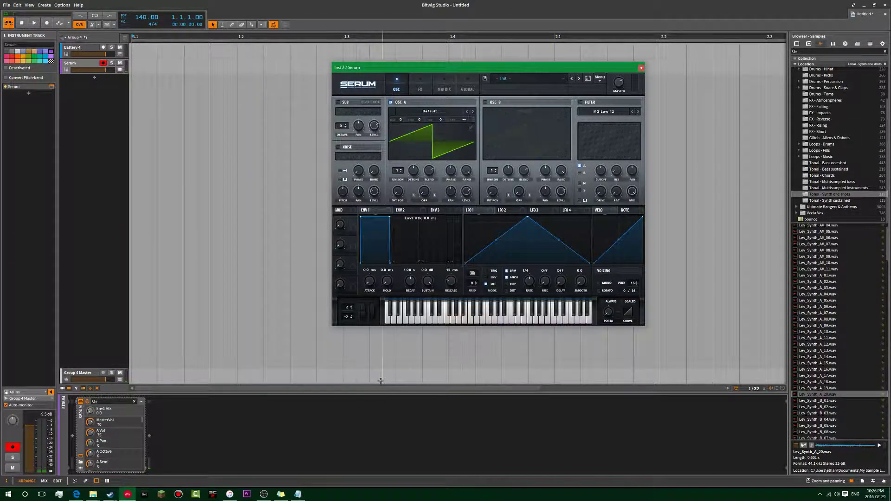
click(416, 319)
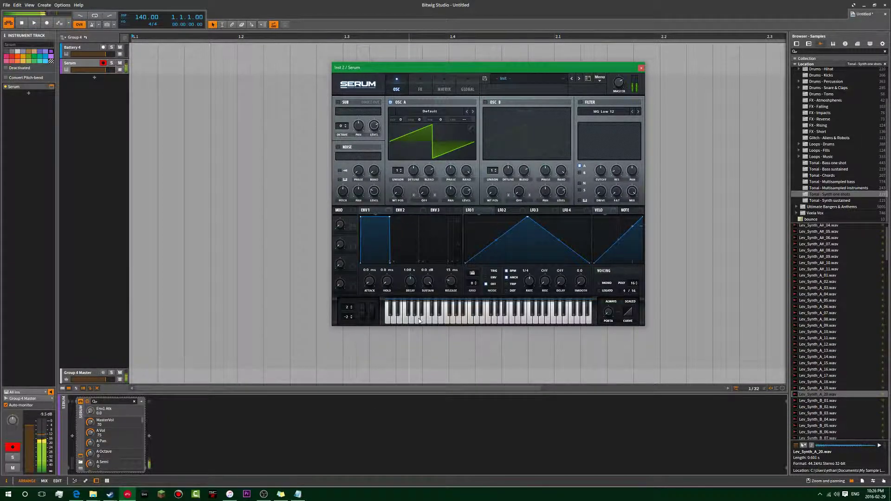
Close the Serum window and delete its track.
click(640, 68)
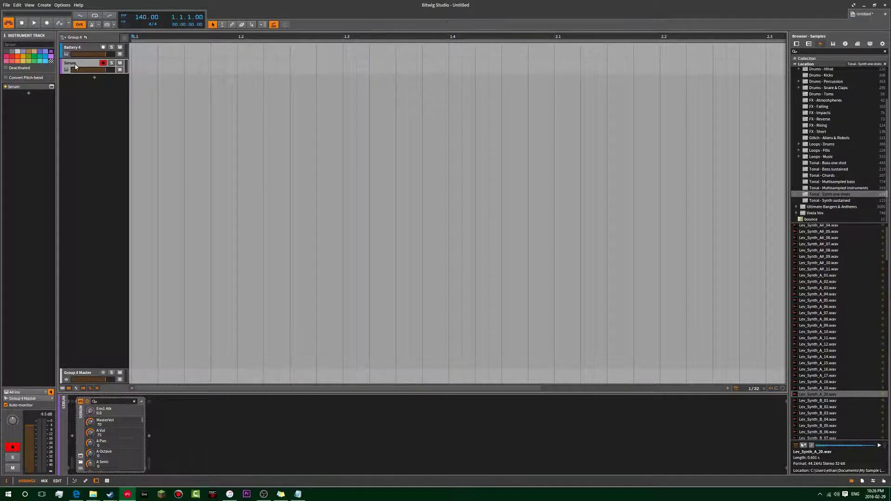
key(Delete)
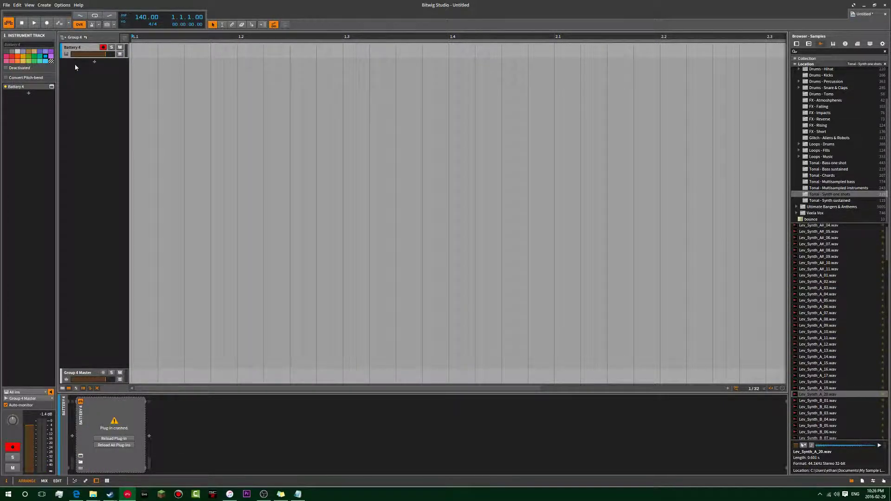
Reload the crashed Battery plug-in and trigger cell D1 with the Lev_Synth_A_20 sample.
click(123, 439)
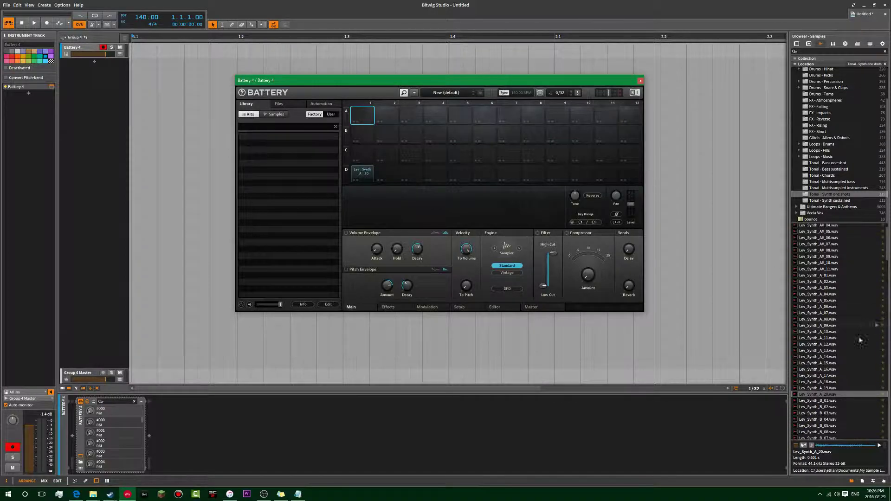
mouse_move(820, 394)
mouse_down()
mouse_move(393, 187)
mouse_move(814, 398)
mouse_up()
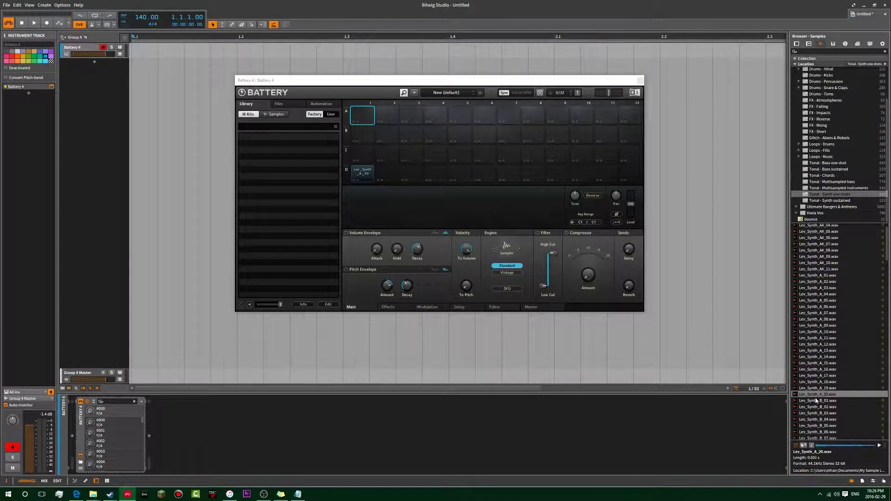
click(361, 176)
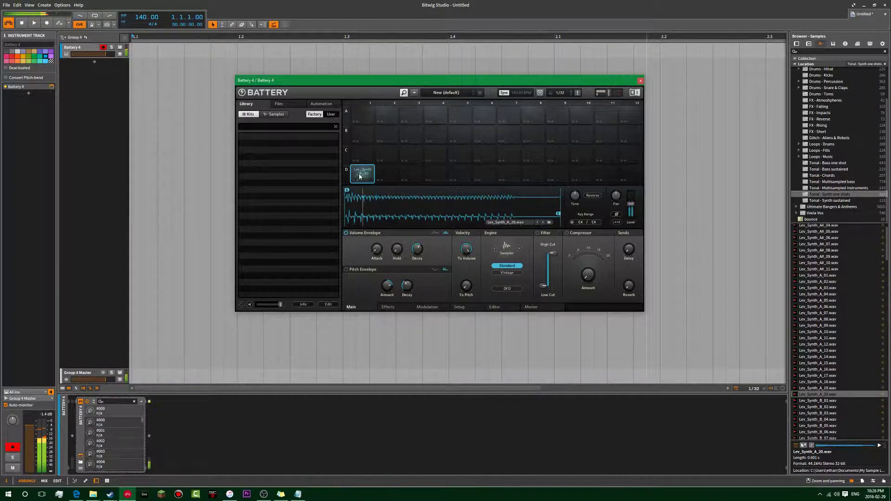
Adjust the volume envelope's Decay in stages, triggering cell D1 to hear each setting.
mouse_move(384, 252)
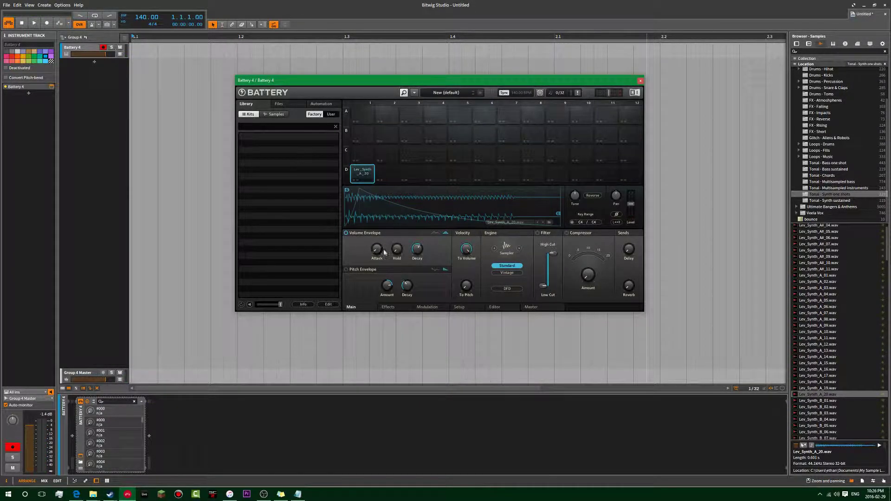
click(364, 175)
drag(416, 252, 416, 260)
click(364, 173)
click(363, 170)
click(364, 172)
click(363, 172)
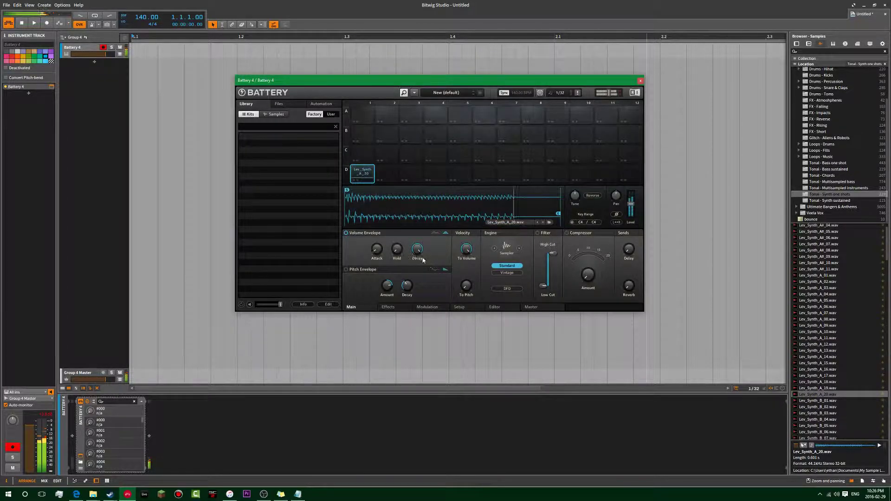
mouse_move(420, 254)
mouse_down()
mouse_move(408, 287)
mouse_move(393, 238)
mouse_move(417, 264)
mouse_up()
click(364, 173)
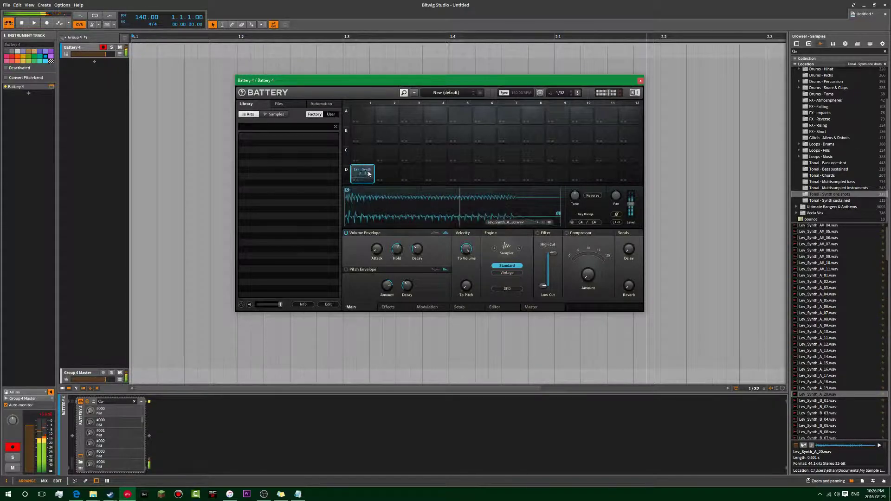
Try a longer Hold on the volume envelope and trigger cell D1 repeatedly to hear the effect.
mouse_move(396, 249)
mouse_down()
mouse_move(398, 238)
mouse_move(398, 248)
mouse_up()
click(364, 172)
click(364, 172)
click(364, 172)
click(364, 172)
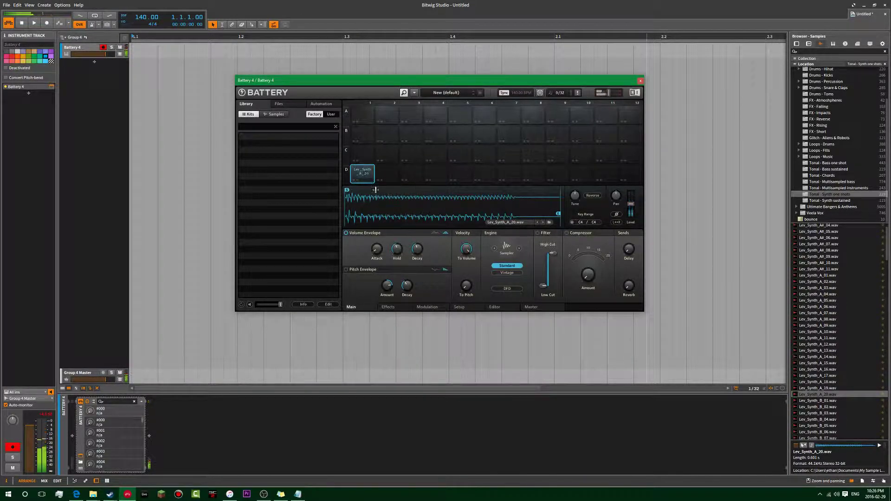
click(365, 170)
click(365, 170)
click(365, 170)
click(355, 168)
Switch cell D1 from the volume envelope to the filter and try its High Cut while triggering the cell.
mouse_move(550, 257)
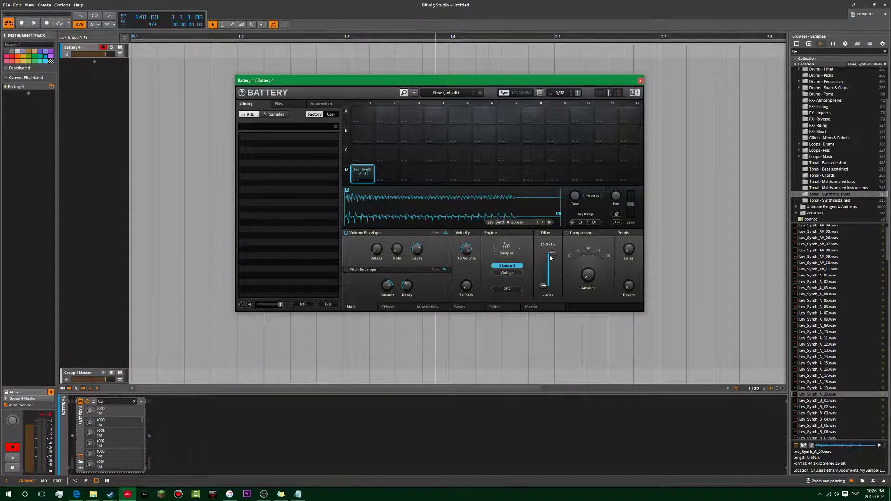
mouse_move(550, 258)
mouse_down()
mouse_move(551, 273)
mouse_move(551, 253)
mouse_up()
click(368, 174)
click(350, 204)
click(363, 179)
click(362, 180)
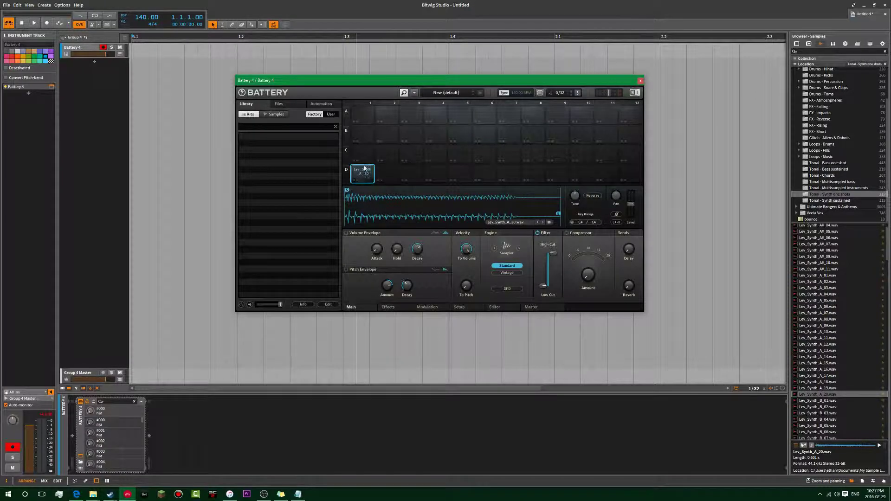
Enable the compressor, set its Amount to 100 %, and trigger cell D1 repeatedly to hear the compression.
mouse_move(592, 278)
click(566, 232)
drag(588, 275, 581, 363)
drag(594, 288, 588, 271)
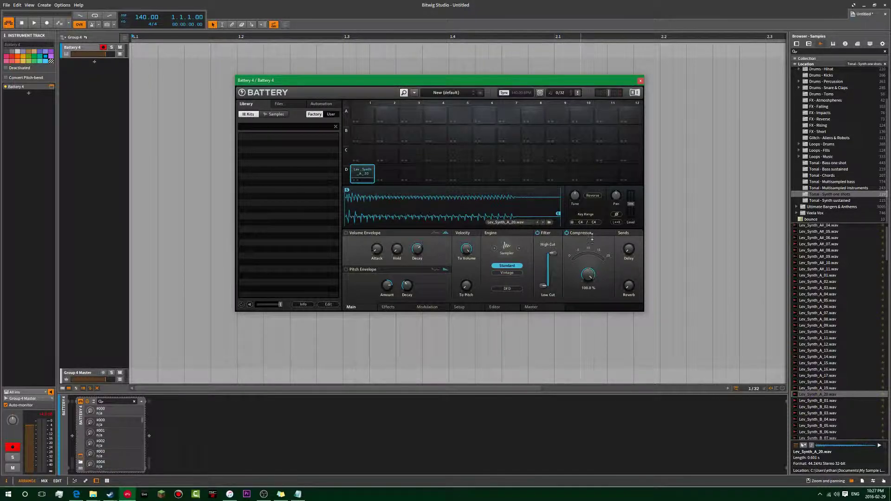
click(363, 174)
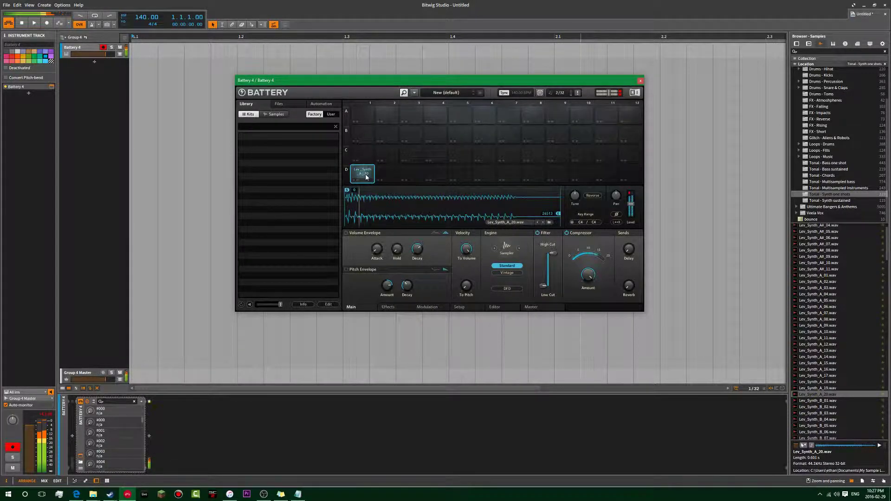
click(367, 177)
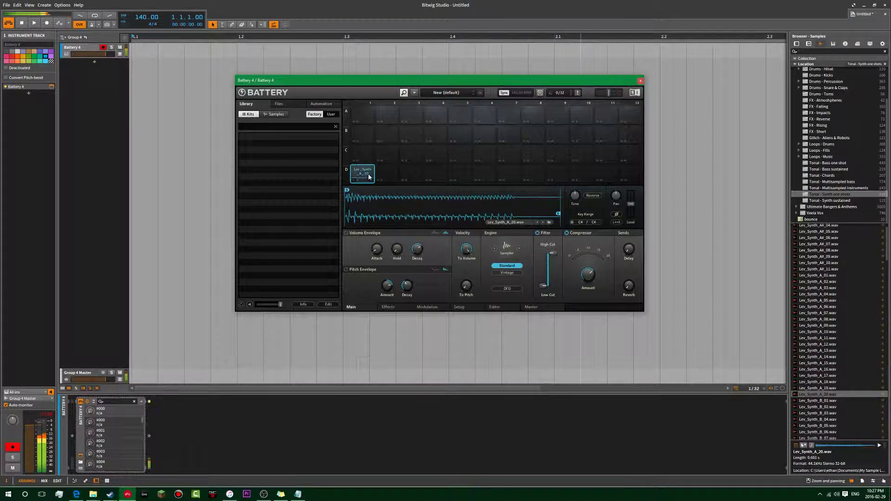
click(369, 178)
click(358, 180)
click(370, 182)
click(369, 180)
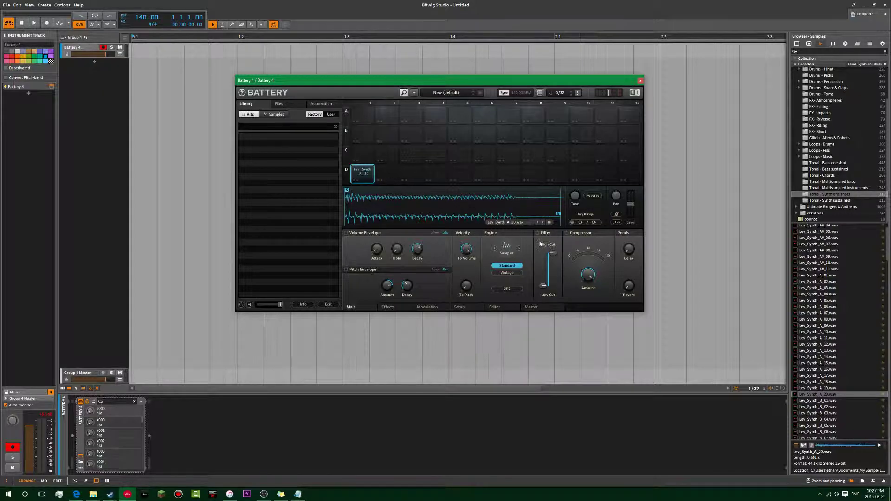
Try the Delay and Reverb send levels on the sample while triggering cell D1.
drag(633, 240, 632, 224)
key(5)
drag(629, 290, 551, 165)
click(364, 171)
click(364, 171)
click(363, 172)
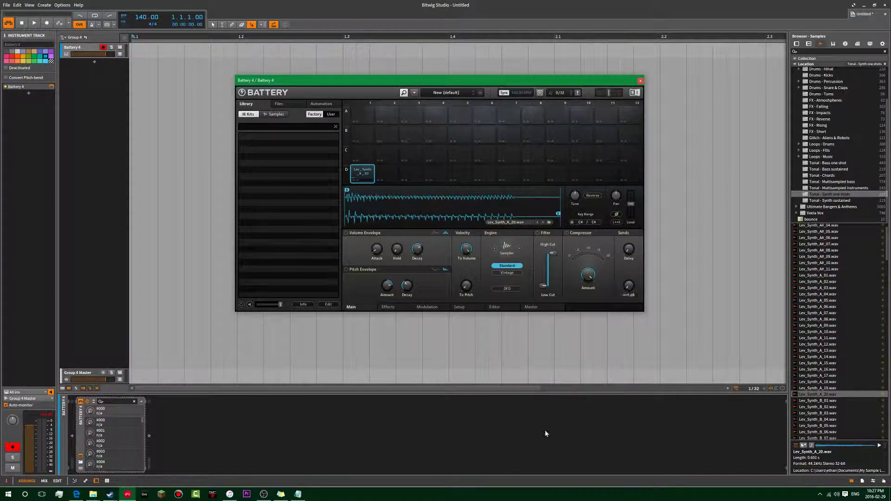
Set the Velocity To Volume amount to 0.00 % and reposition the Battery window.
mouse_move(471, 251)
drag(467, 249, 454, 405)
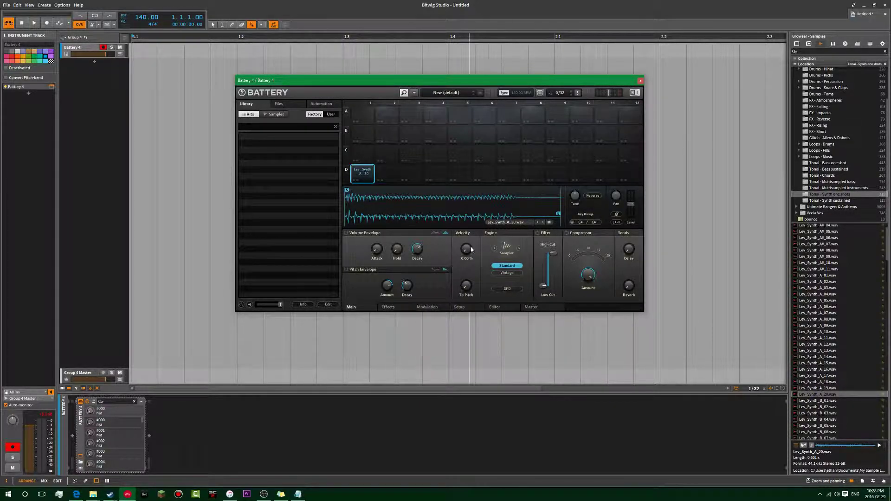
drag(467, 255, 462, 254)
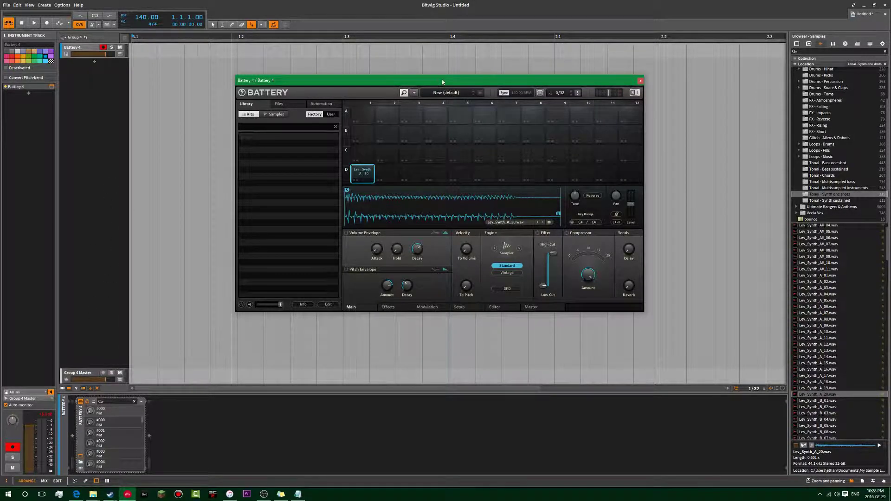
drag(443, 78, 425, 70)
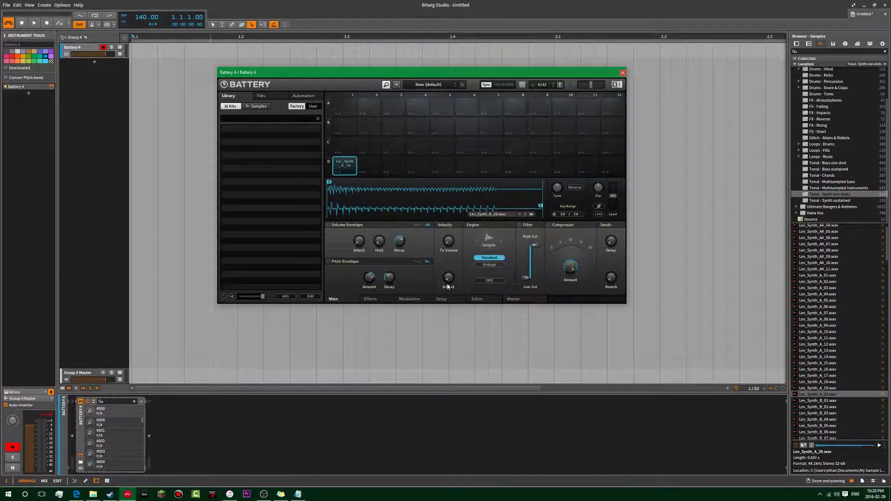
Try Velocity To Pitch at its maximum on cell D1, then lower it back down.
drag(448, 285, 450, 196)
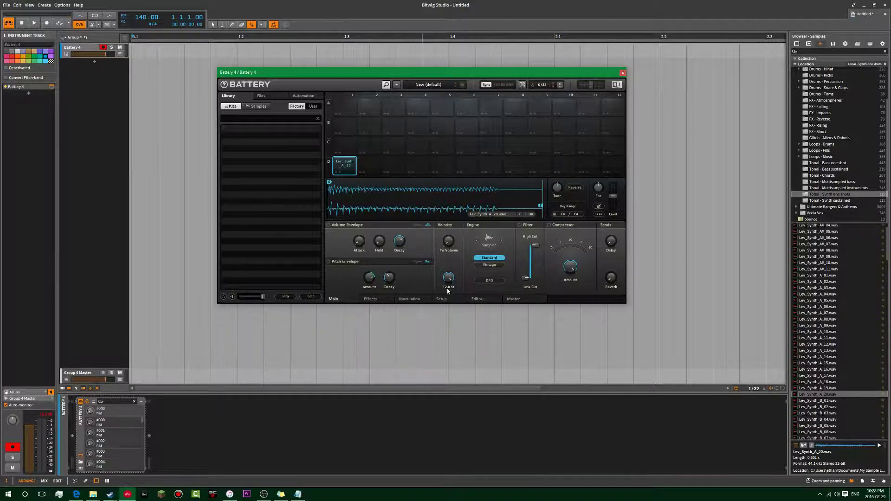
click(337, 173)
drag(434, 75, 397, 65)
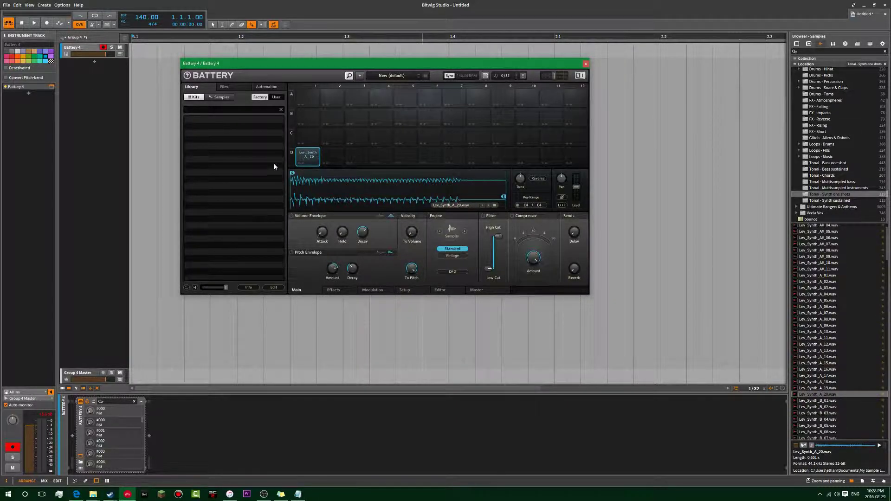
drag(411, 268, 406, 329)
Review the cell's effect modules from Saturation to TM, then display the Master page with its buses.
click(343, 290)
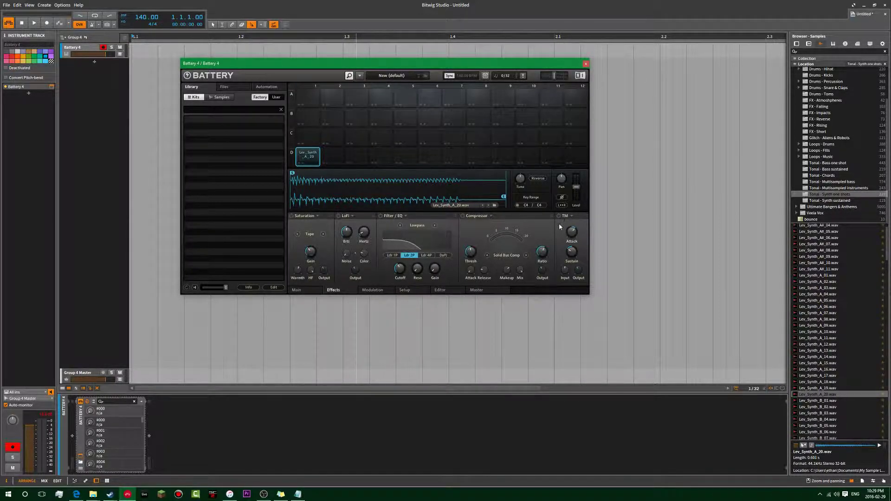
click(479, 289)
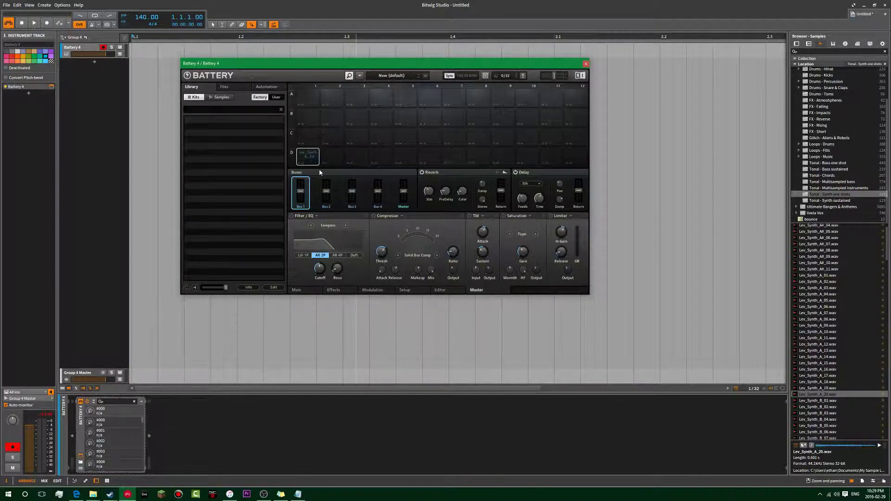
drag(268, 64, 258, 64)
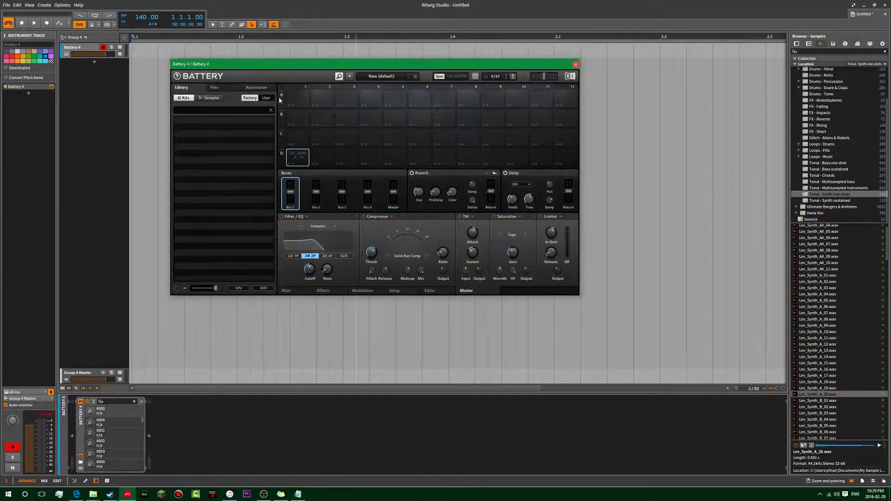
Inspect Bus 2, Bus 3 and Bus 1 on the Master page and reposition the Battery window.
click(315, 185)
click(342, 181)
click(287, 179)
mouse_move(319, 66)
mouse_down()
mouse_move(309, 63)
mouse_move(321, 82)
mouse_up()
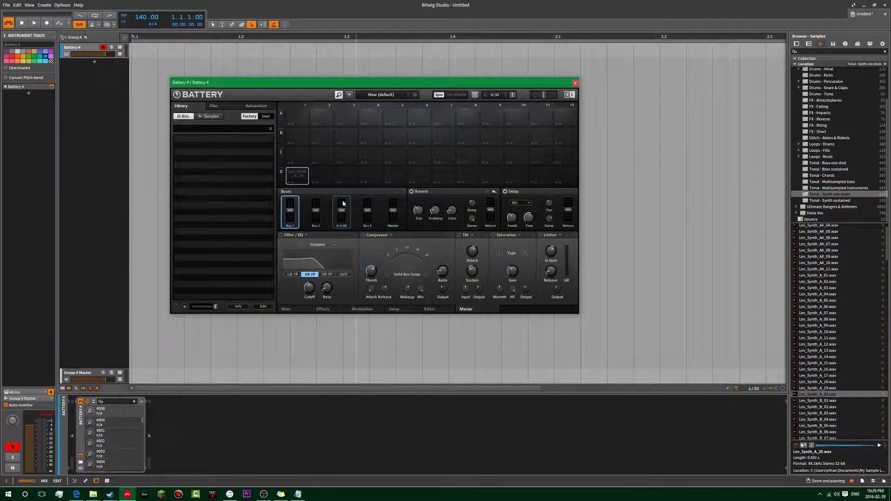
drag(372, 82, 394, 104)
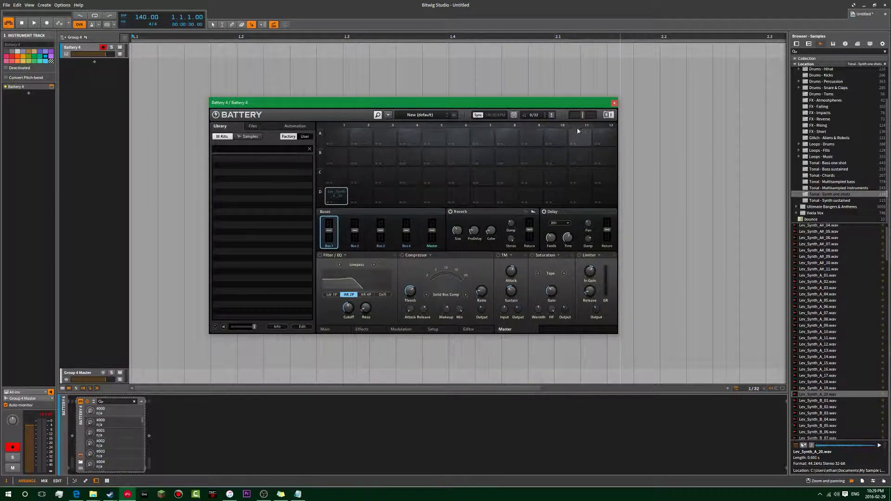
drag(415, 102, 406, 95)
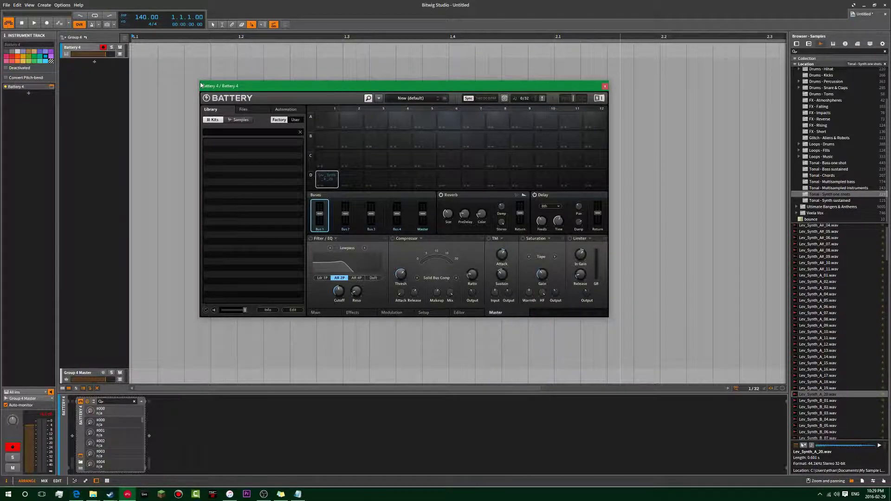
drag(267, 90, 282, 52)
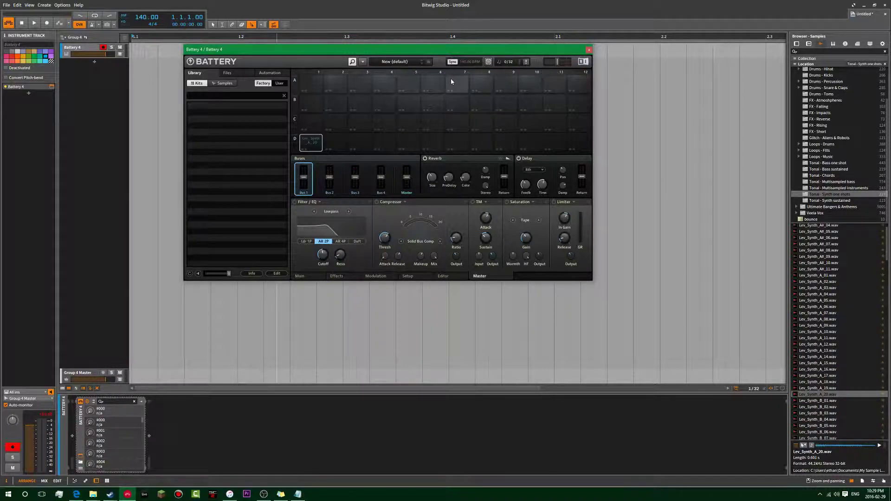
drag(448, 51, 436, 88)
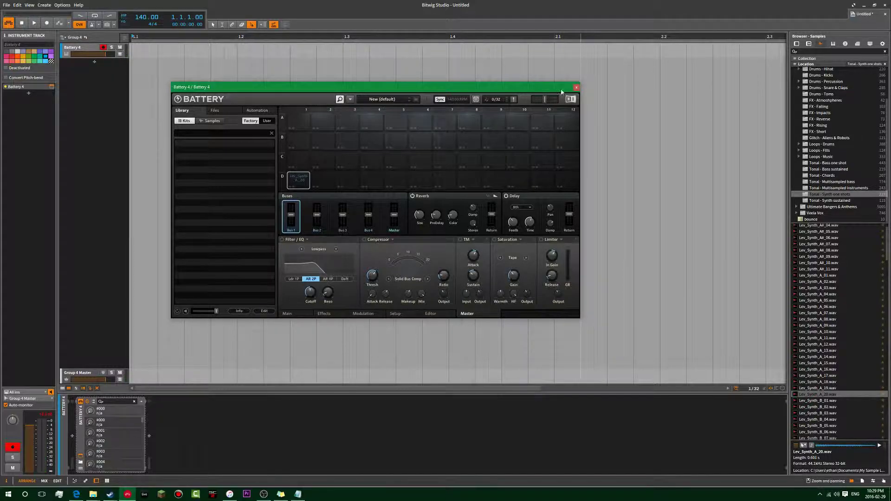
drag(566, 88, 629, 116)
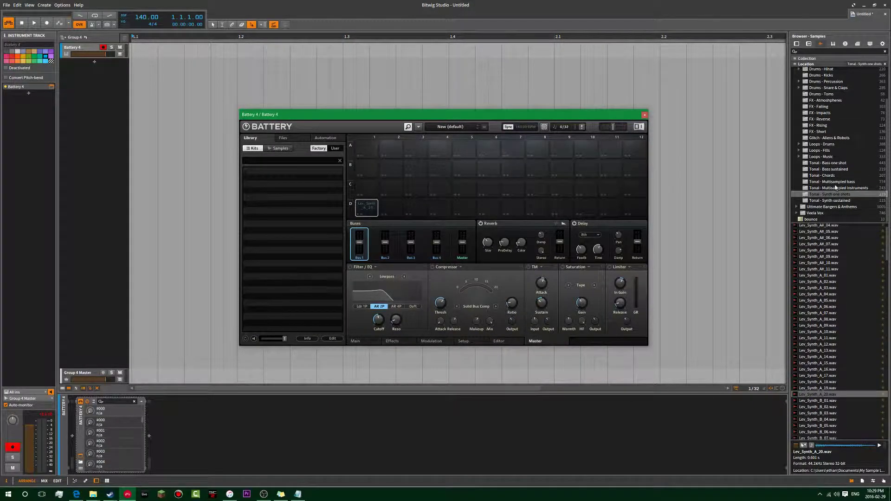
Place the closed hi-hat samples Lev_Chh_006 and Lev_Chh_011 in the arranger as two new audio tracks.
scroll(816, 94, up, 2)
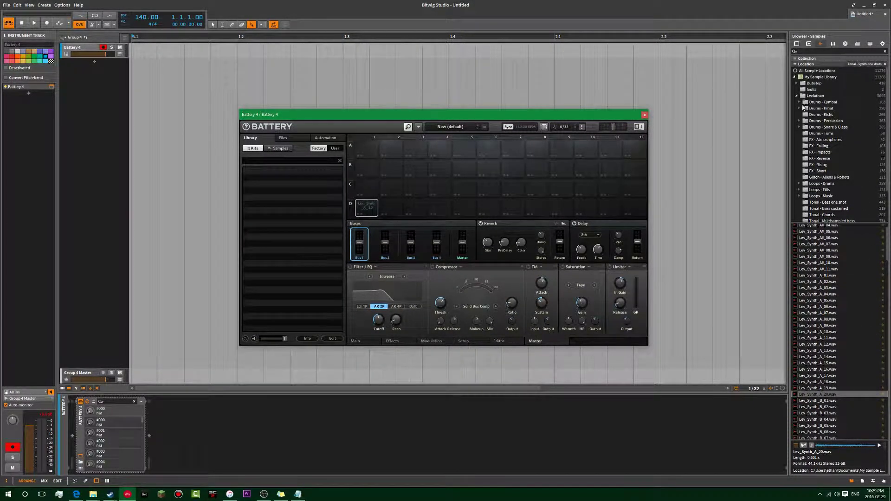
click(804, 108)
click(825, 115)
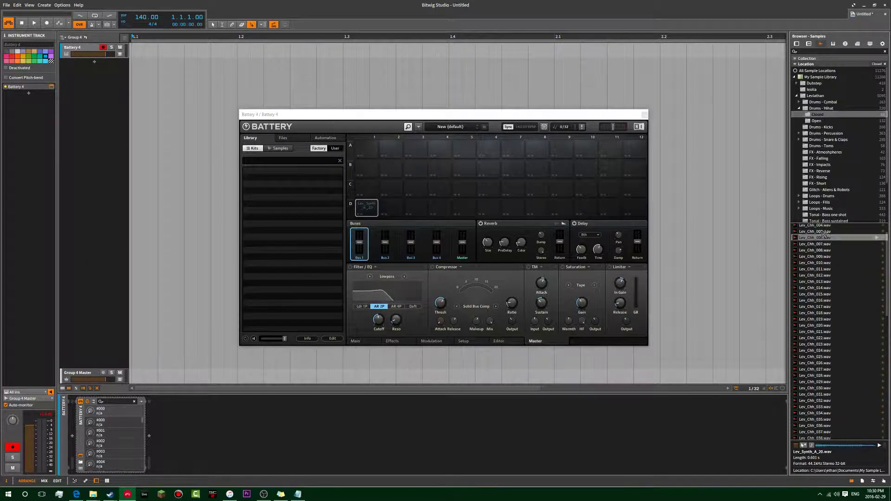
drag(812, 237, 172, 66)
drag(814, 269, 186, 81)
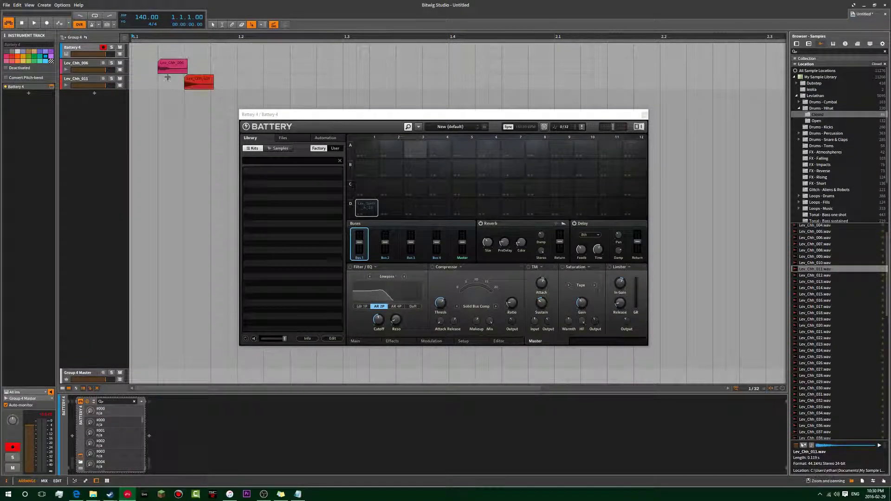
Delete the two hi-hat audio tracks from the arrangement.
click(104, 83)
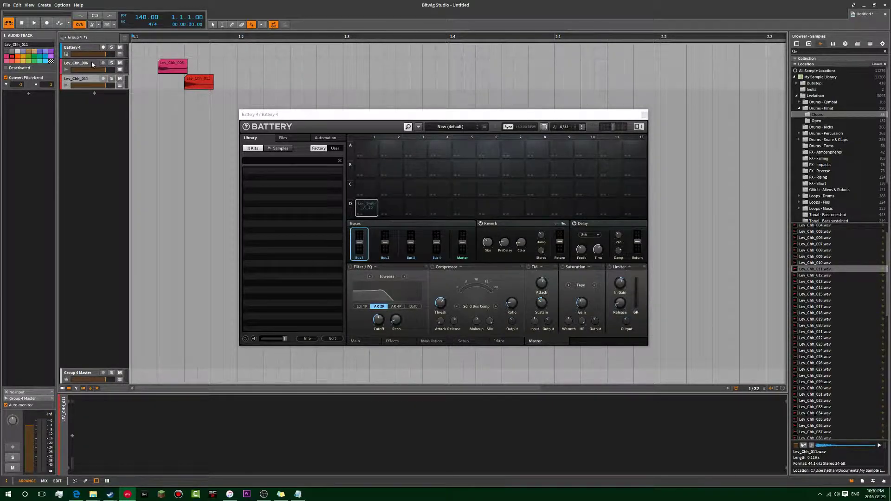
shift+click(92, 65)
key(Delete)
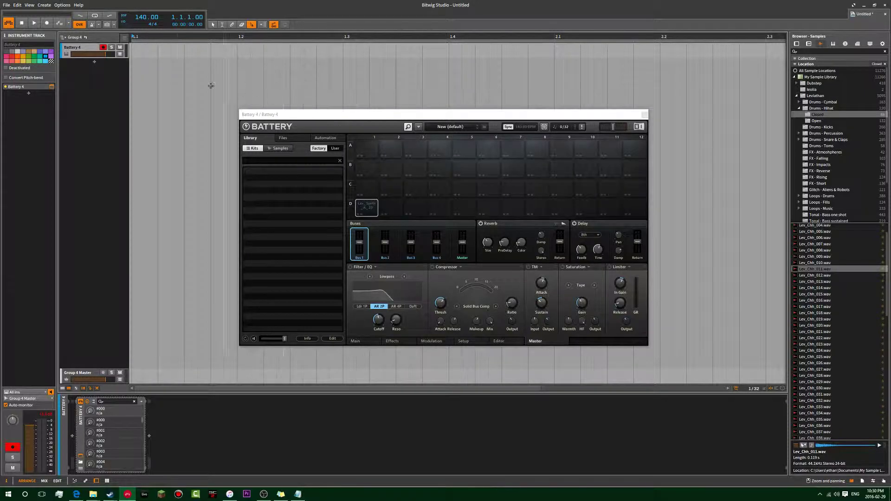
Select Battery cell D1 and look through its Editor, Setup and Modulation pages.
drag(474, 114, 440, 103)
click(336, 140)
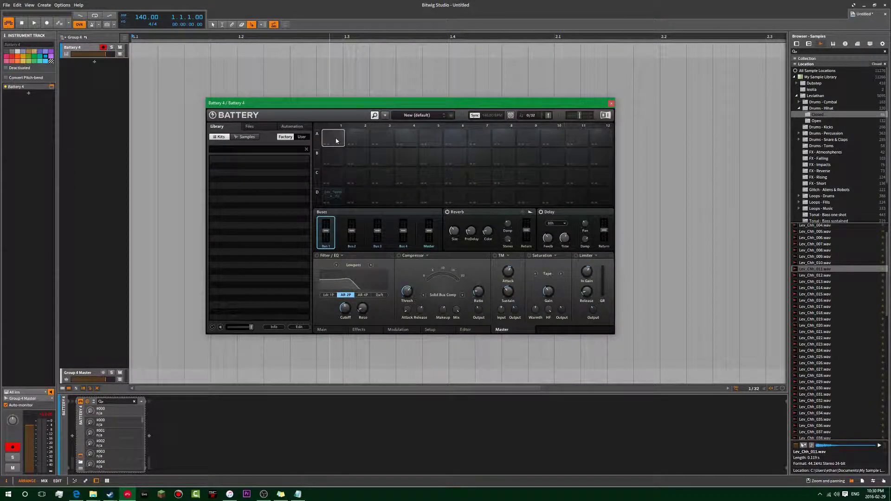
click(330, 199)
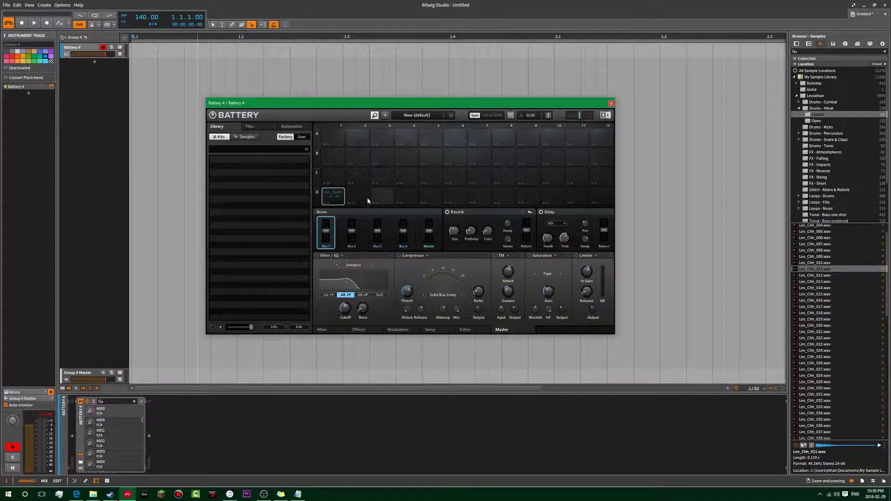
click(465, 330)
click(430, 330)
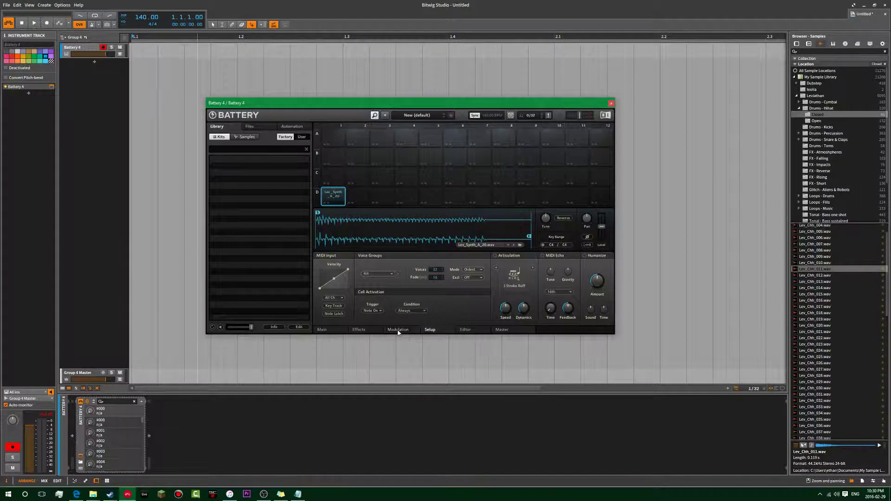
click(397, 330)
mouse_move(433, 303)
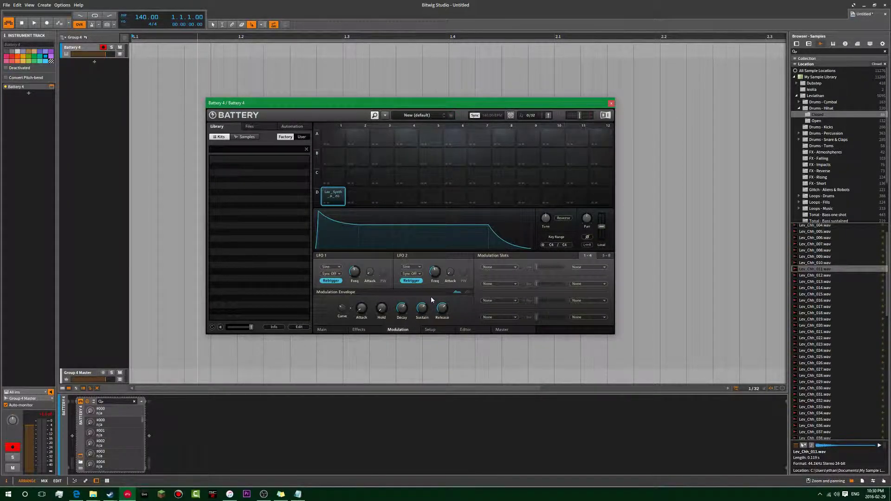
drag(349, 104, 344, 81)
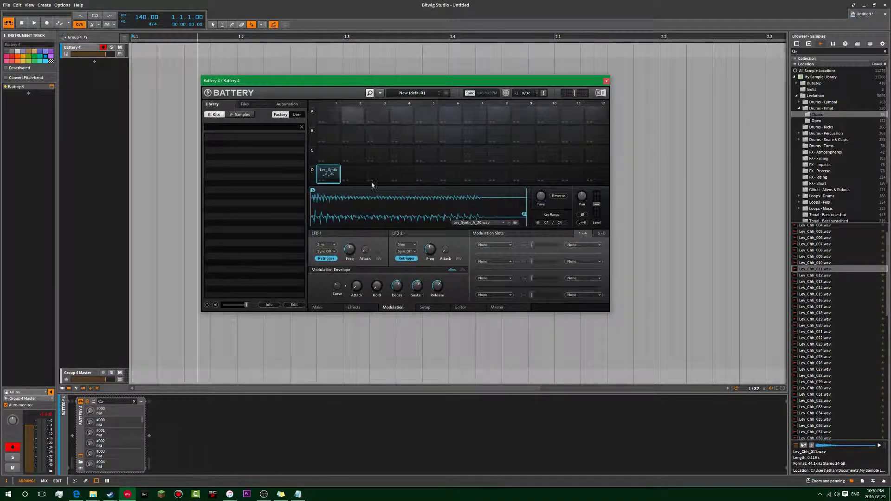
Compare the cell's Setup and Modulation pages with the Editor page, and inspect the synth sample's zone in the mapping.
click(481, 308)
click(466, 309)
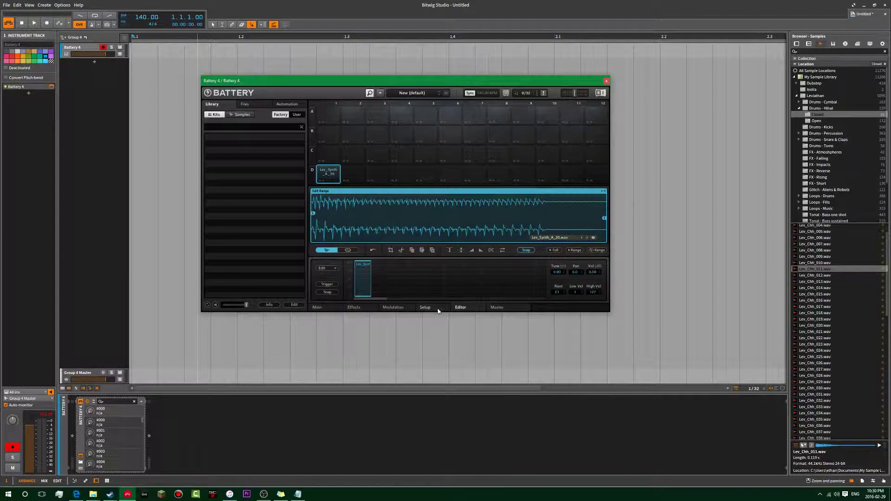
click(437, 310)
click(398, 309)
click(431, 310)
click(461, 309)
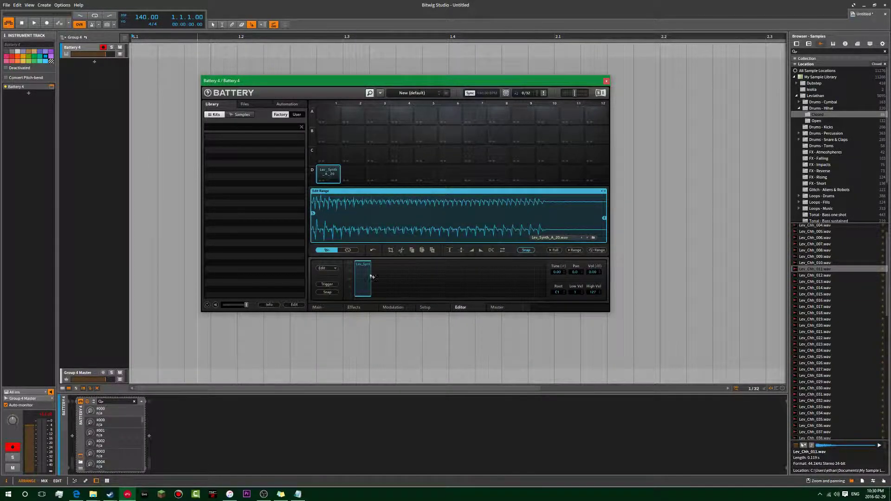
mouse_move(364, 275)
mouse_down()
mouse_move(422, 275)
mouse_move(349, 275)
mouse_move(404, 278)
mouse_move(356, 271)
mouse_up()
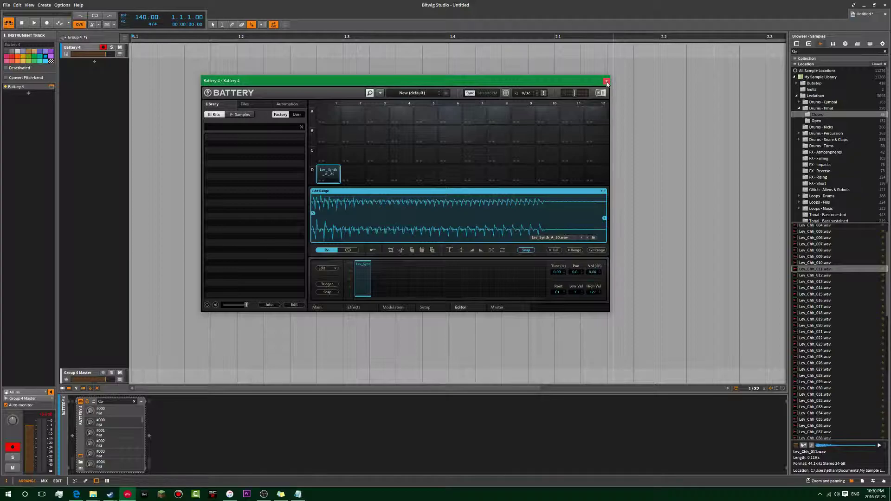
Delete the Battery 4 track and add an empty instrument track in its place.
click(493, 255)
key(Delete)
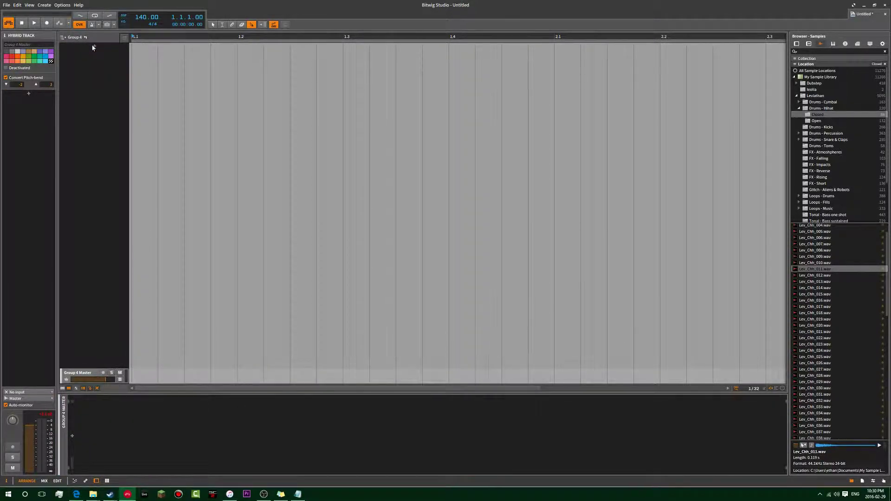
click(96, 47)
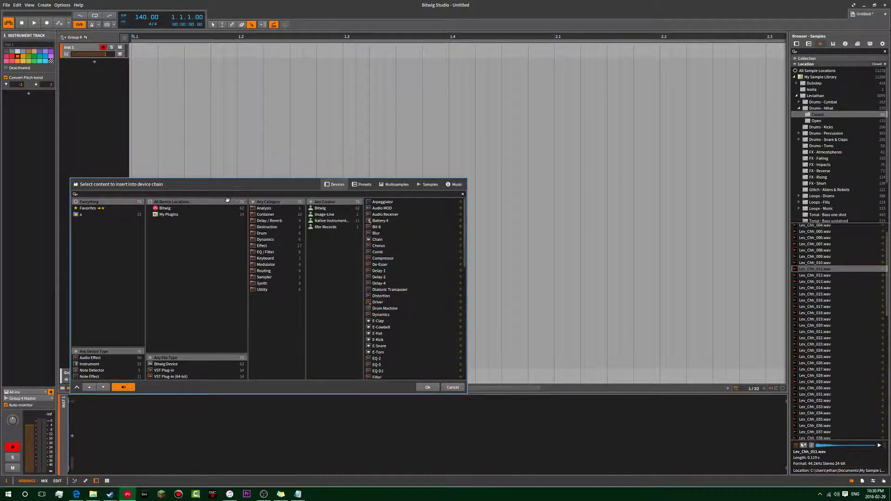
click(423, 388)
Try adding a second instrument track, checking the presets and devices offered for its device chain.
click(94, 61)
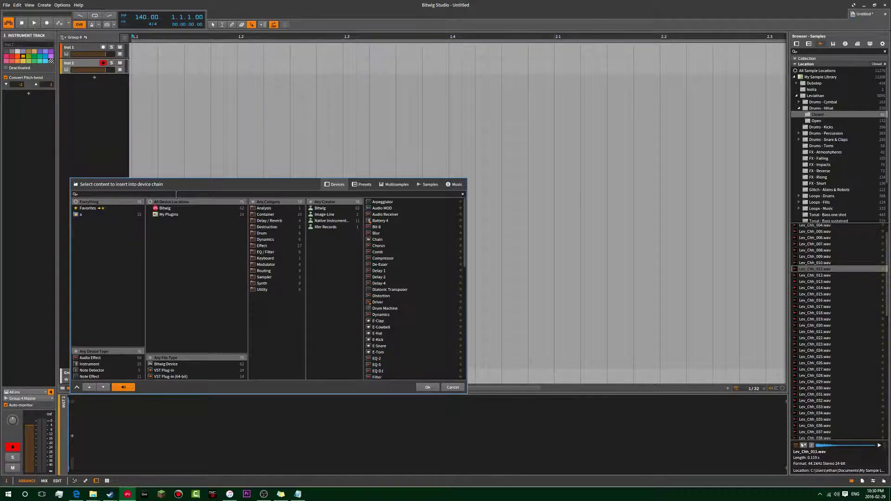
click(360, 185)
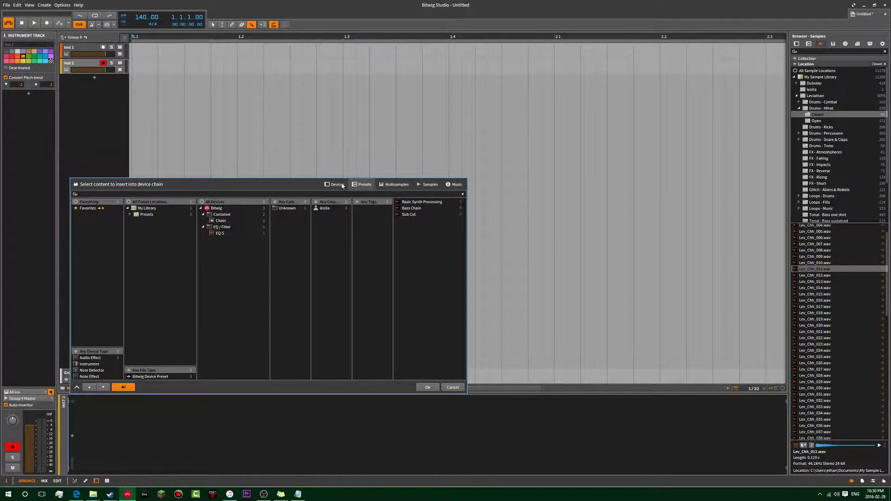
click(342, 185)
click(452, 387)
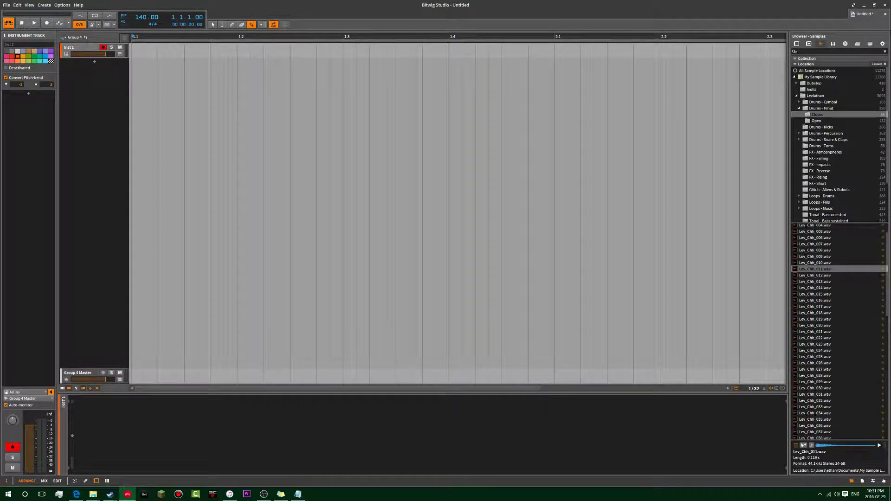
Quit Bitwig Studio without saving the project, and relaunch it to get a fresh template project.
click(885, 4)
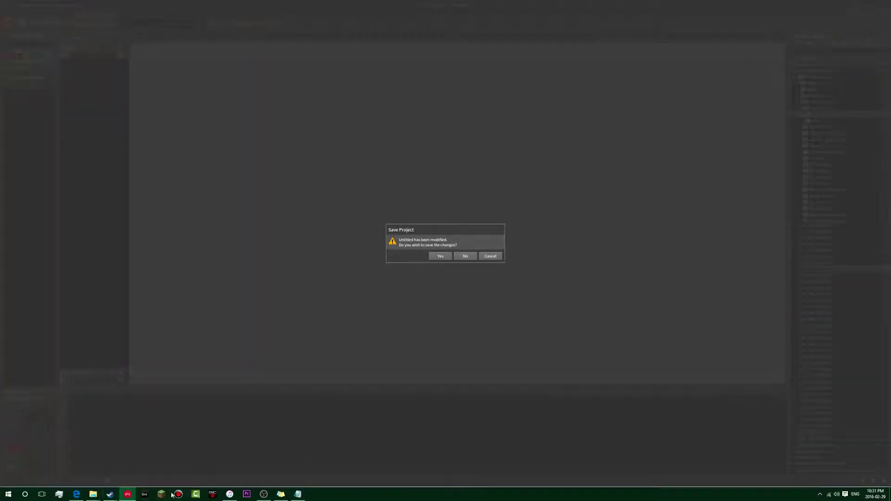
click(465, 256)
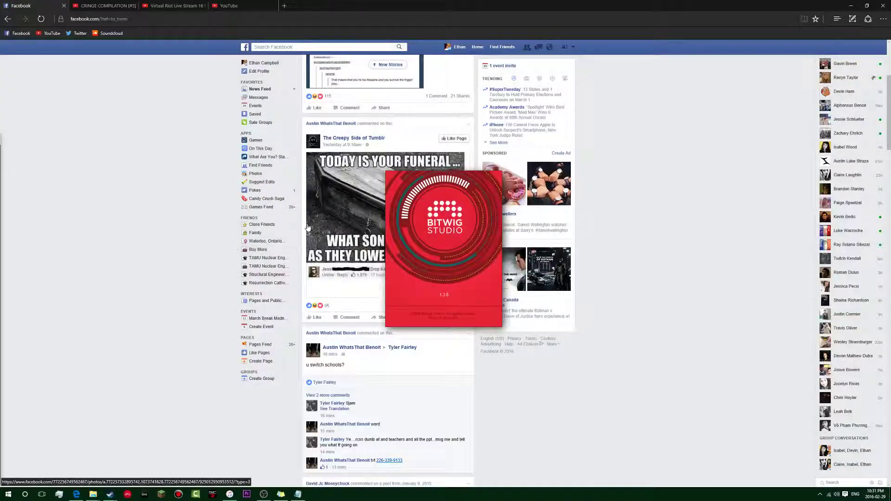
click(889, 494)
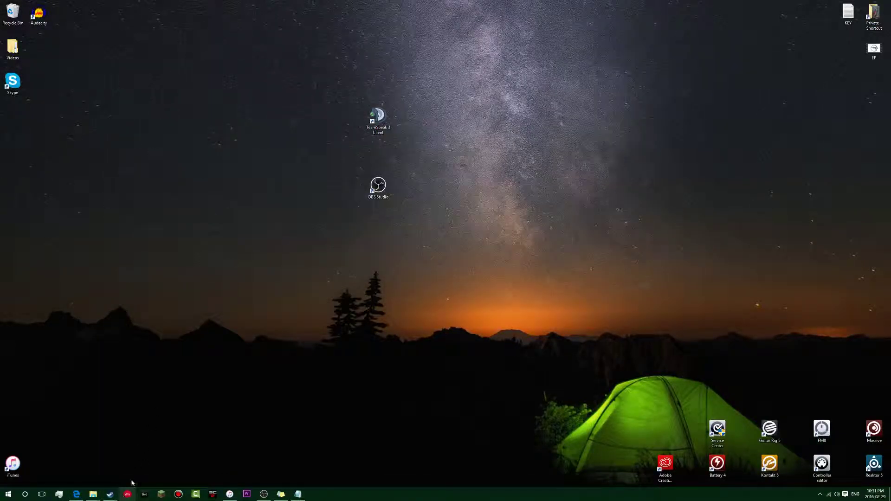
mouse_move(77, 494)
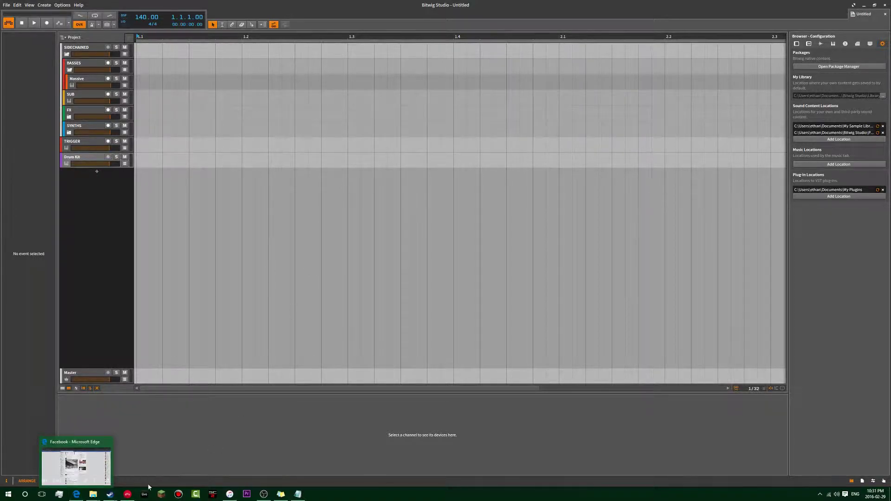
mouse_move(132, 497)
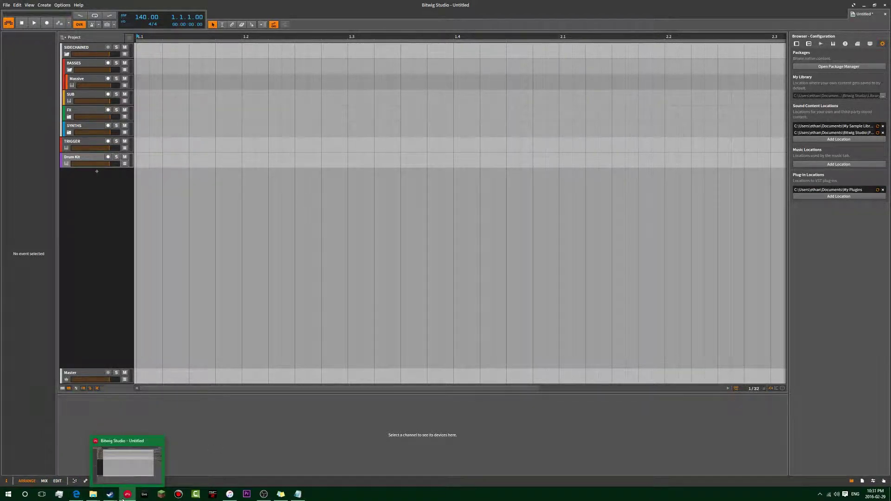
click(6, 5)
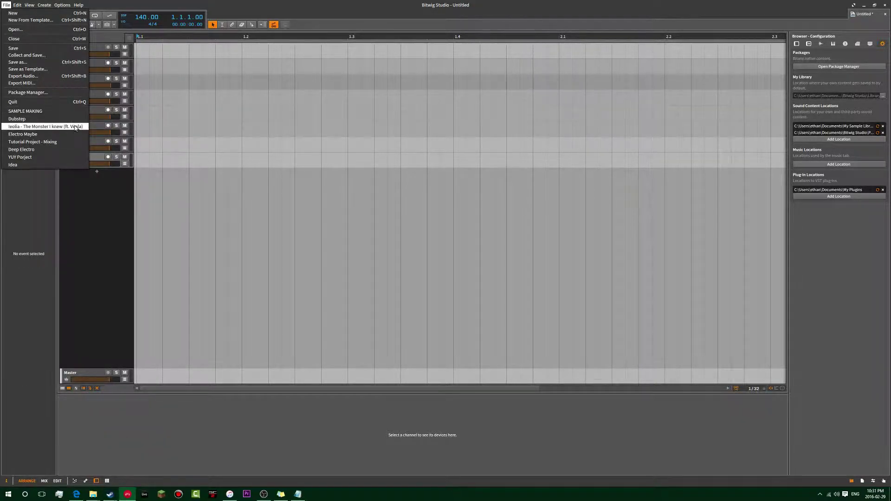
click(113, 5)
double_click(98, 175)
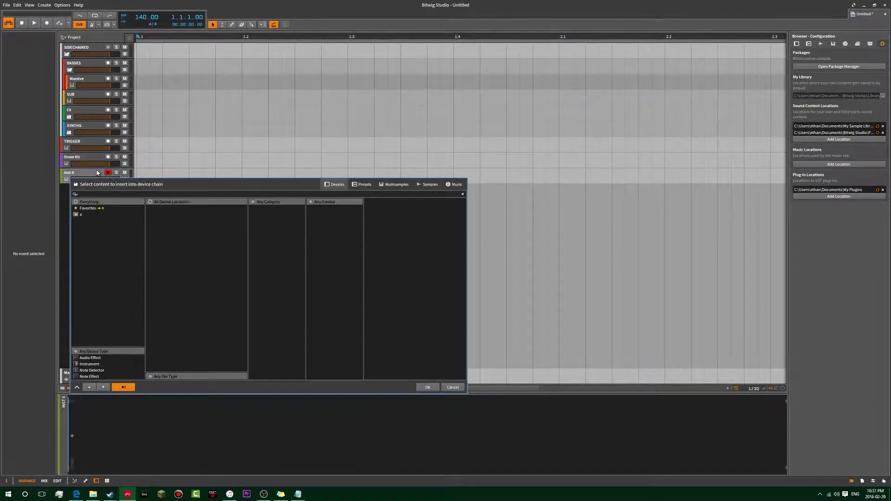
click(67, 193)
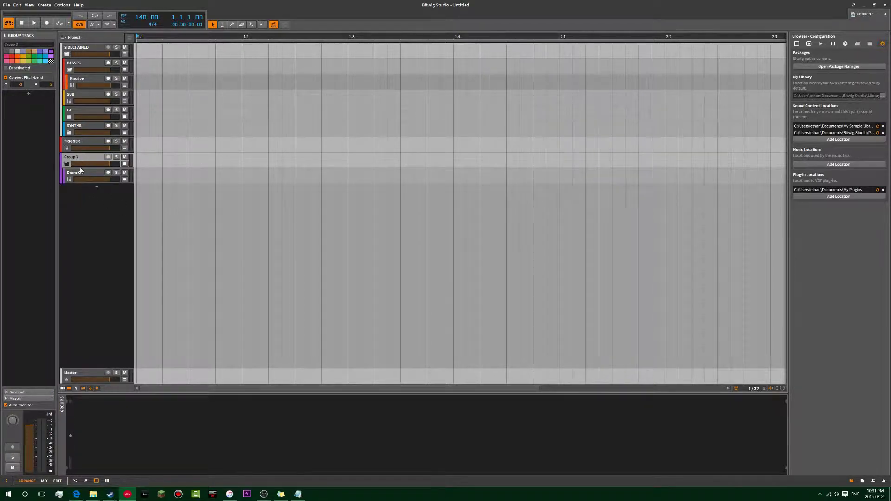
Create an empty group track above the Drum Kit track and enter that group.
key(ctrl+g)
click(79, 154)
click(70, 37)
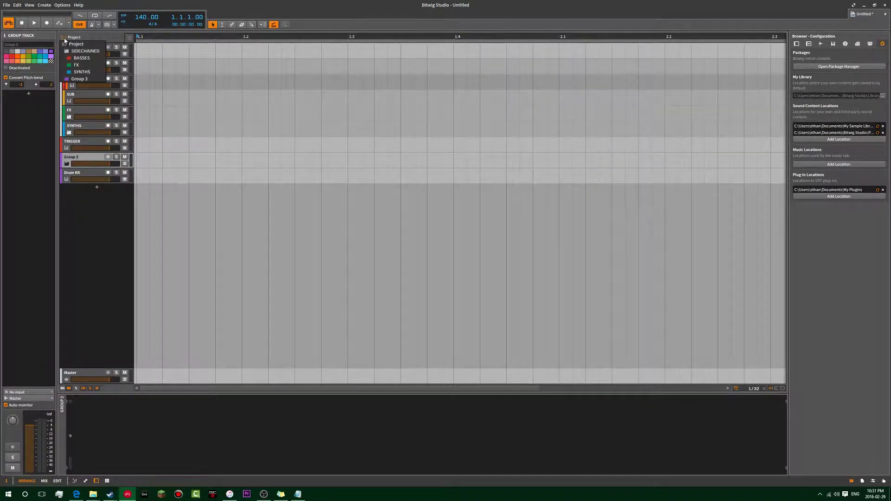
click(77, 79)
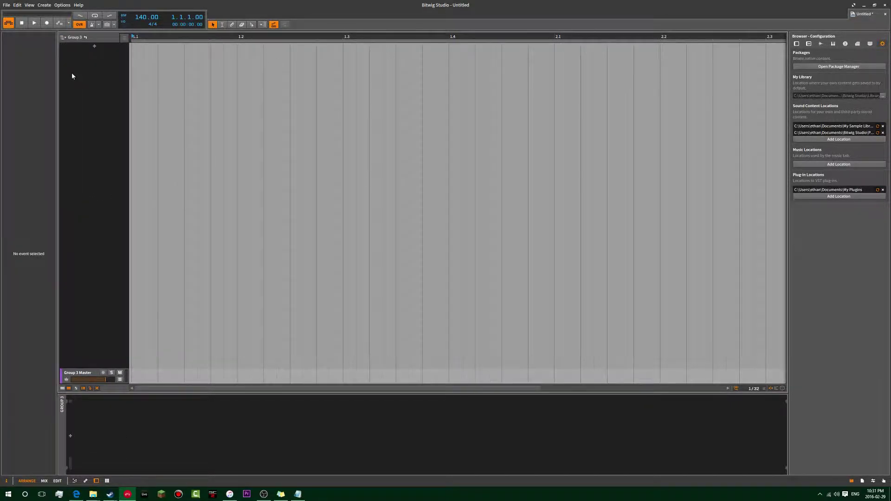
Add an instrument track inside the group and load the Drum Machine device on it.
double_click(95, 46)
text(dr)
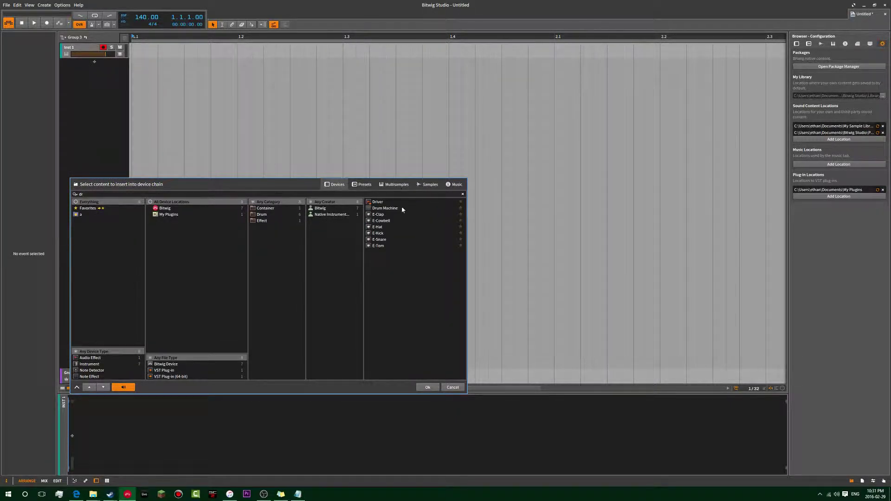
click(392, 210)
double_click(391, 209)
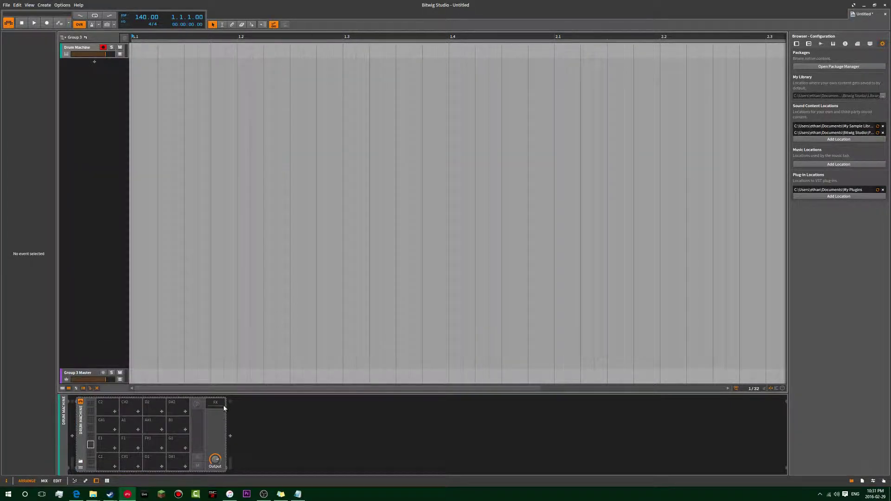
Search the browser's presets for "dru".
click(808, 44)
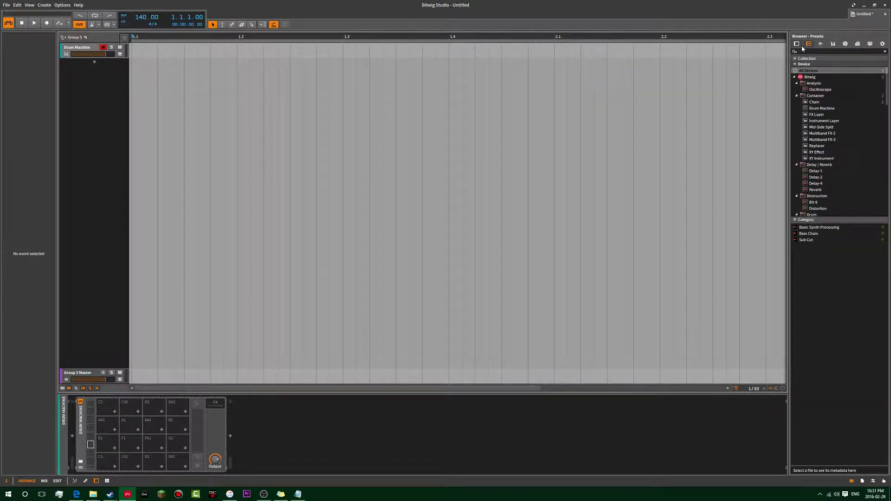
click(827, 51)
text(s)
key(BackSpace)
text(dru)
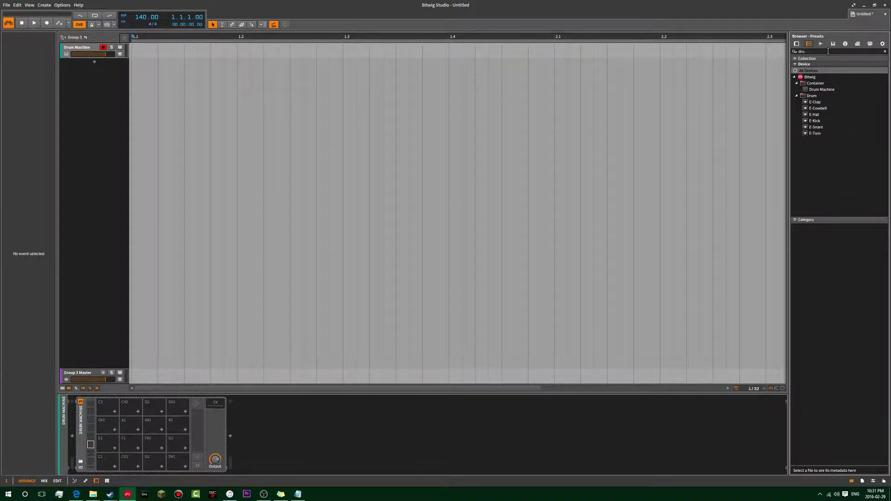
Search the browser's presets for "eq" instead, and clear the search.
key(BackSpace)
key(BackSpace)
key(BackSpace)
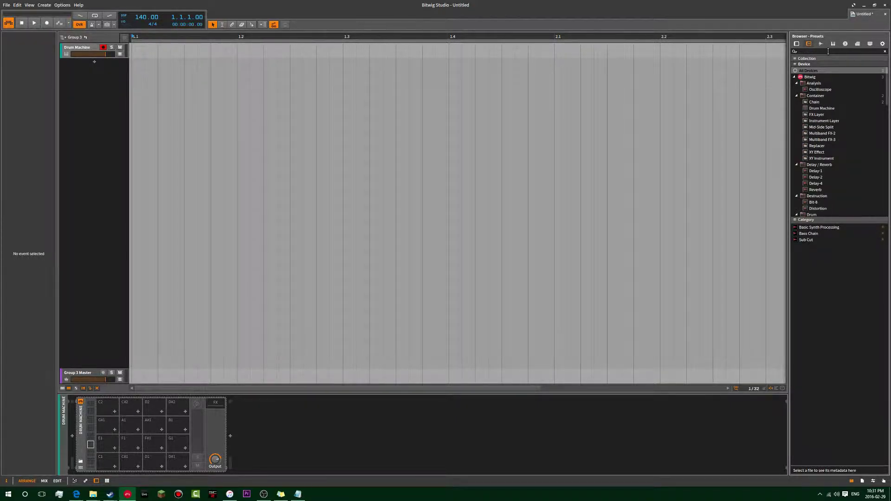
text(eq)
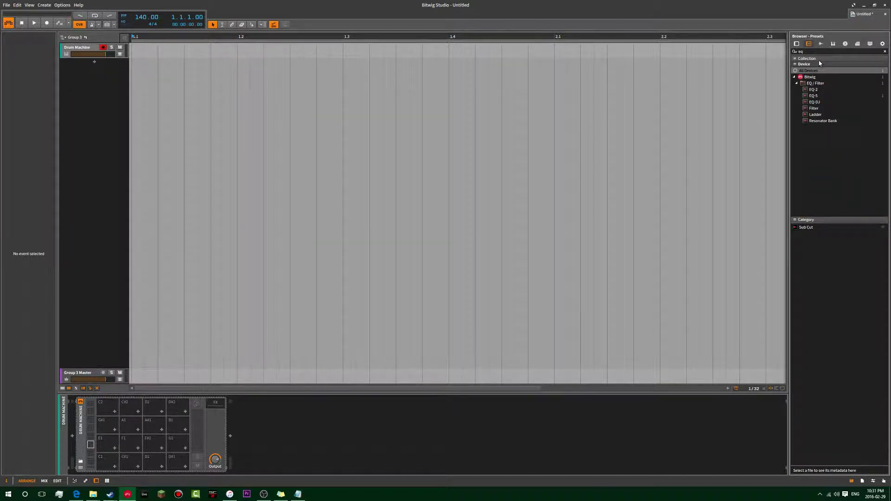
key(BackSpace)
key(BackSpace)
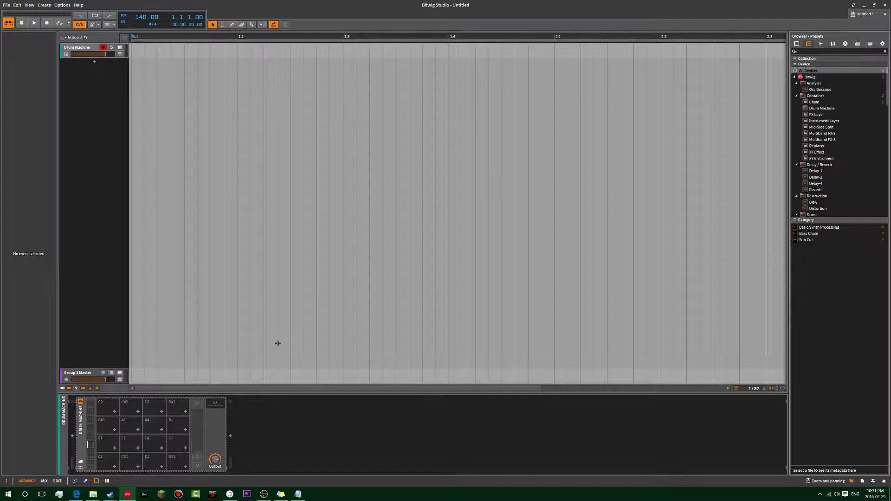
Create empty chains on the Drum Machine pads C1, C#1, D1, D#1, E1 and F1 without loading a device.
click(79, 429)
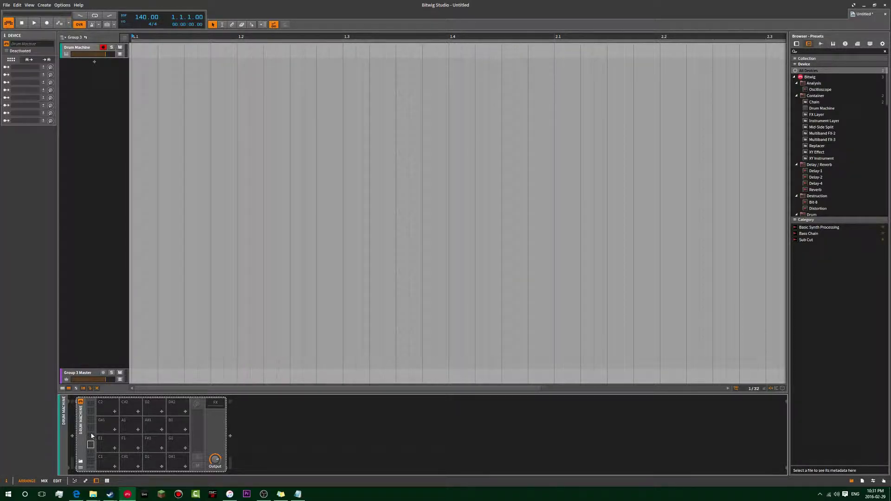
double_click(107, 460)
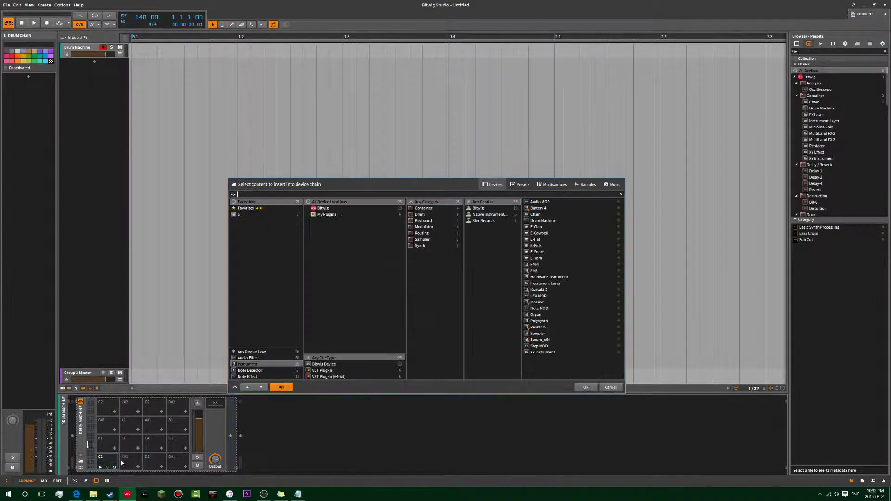
key(Escape)
double_click(132, 461)
click(156, 461)
click(177, 460)
click(116, 442)
click(130, 443)
key(Escape)
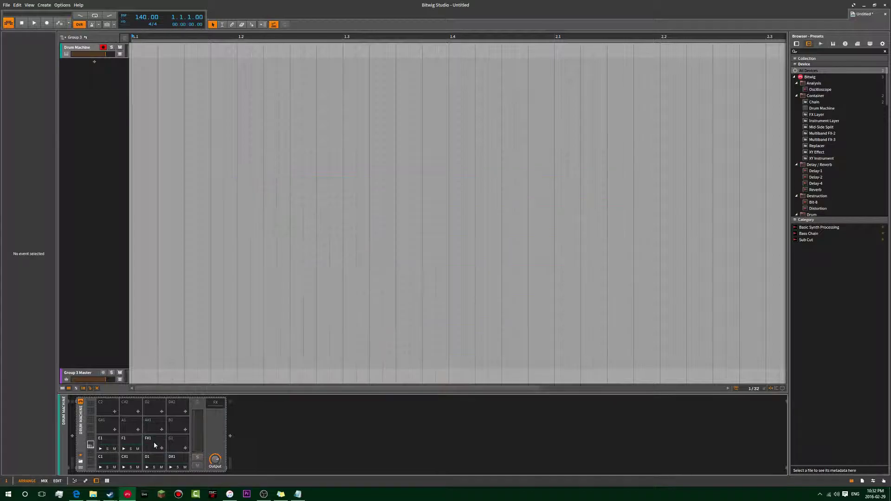
Switch to the mixer view and unfold the Drum Machine track into its individual pad channels.
key(Tab)
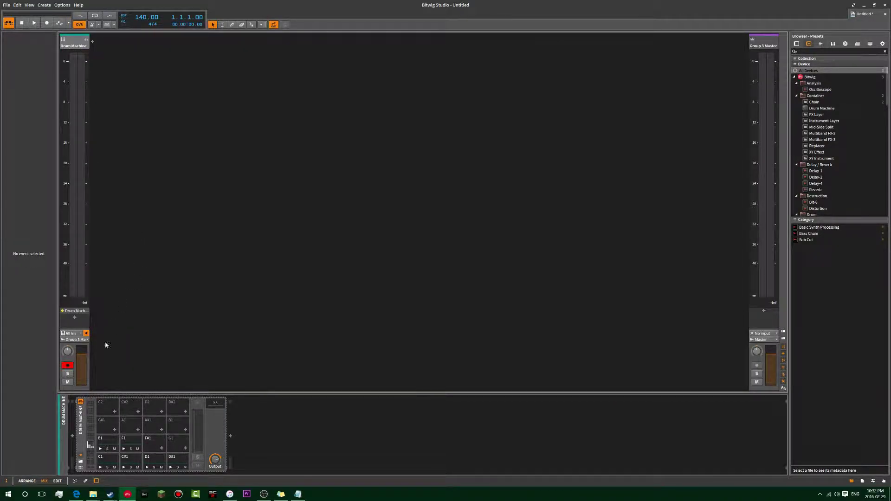
click(86, 40)
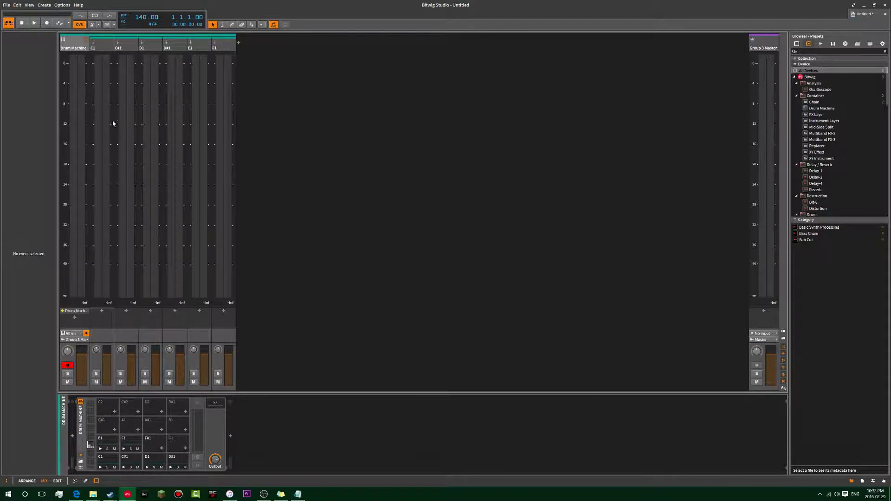
click(98, 47)
click(65, 47)
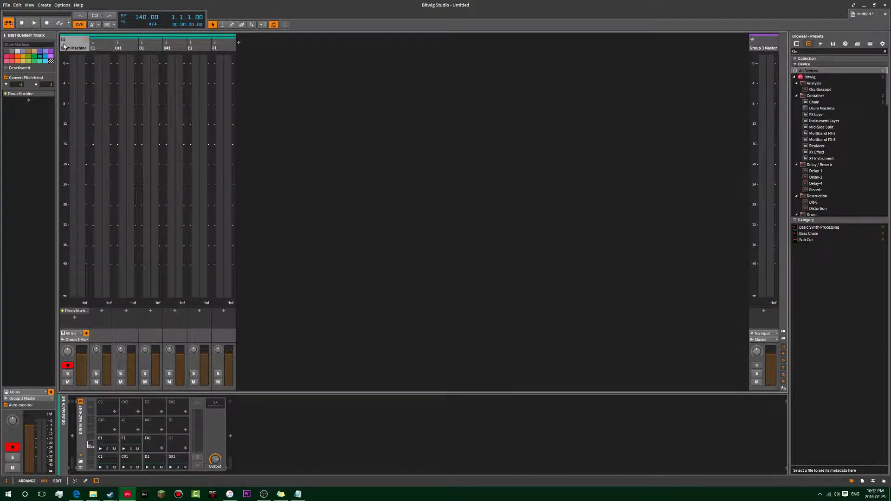
Load a Sampler device into the chain of the Drum Machine's C1 pad.
click(112, 458)
click(231, 436)
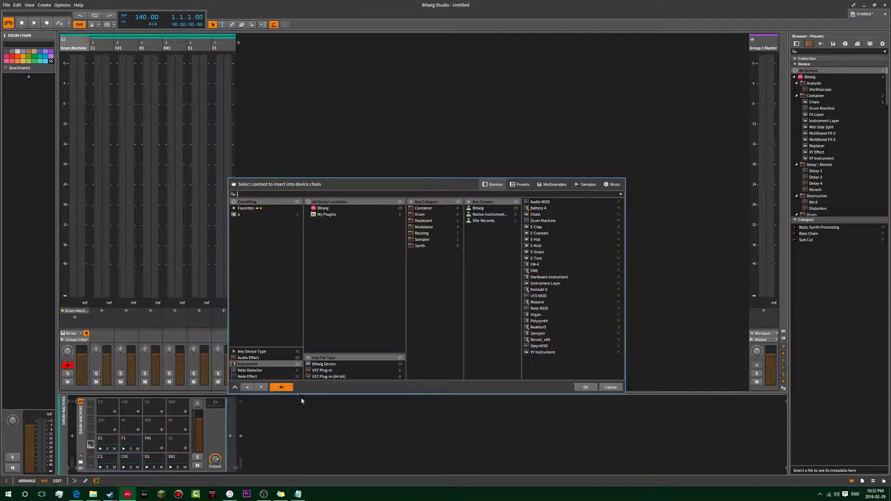
text(eq)
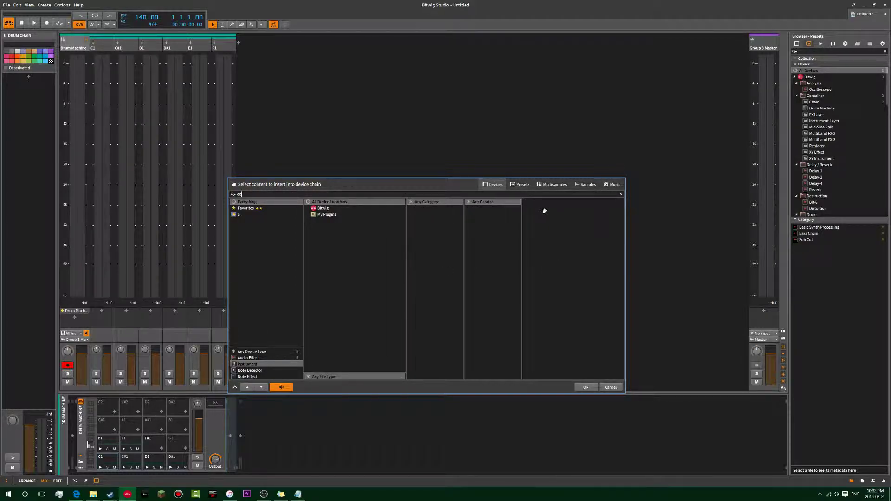
key(BackSpace)
key(BackSpace)
text(sa)
click(548, 204)
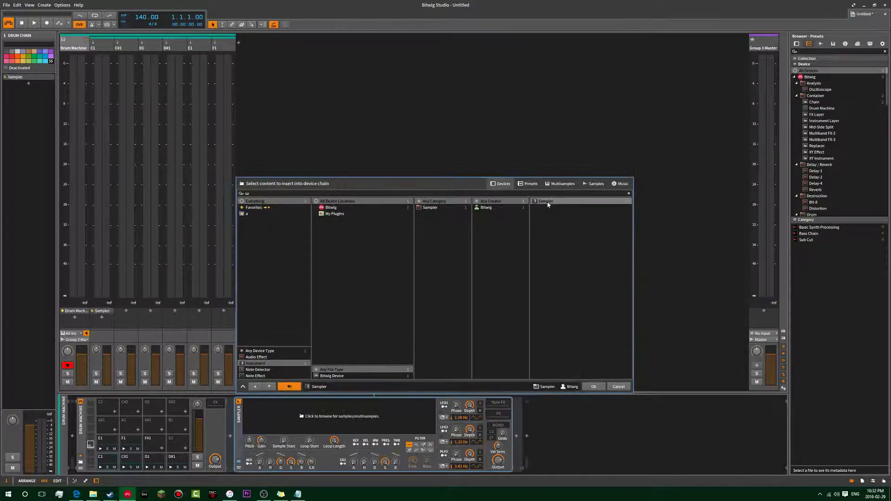
double_click(547, 205)
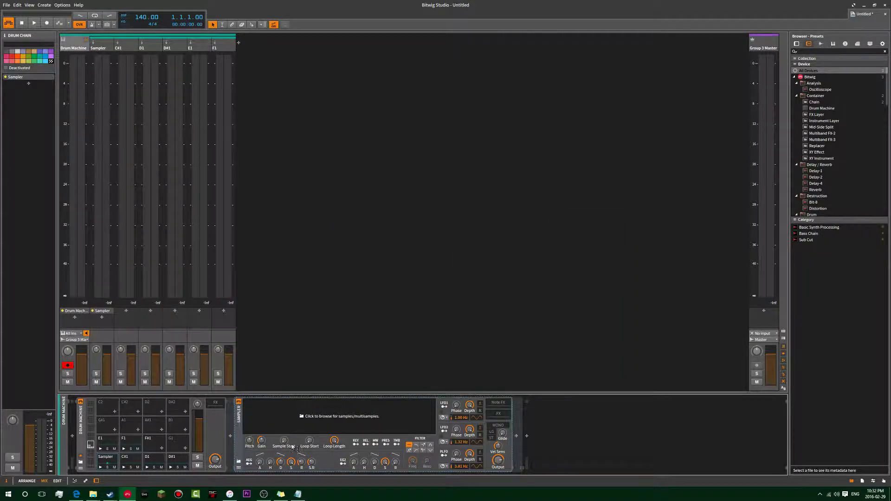
Add an EQ-5 effect after the Sampler in the C1 pad's mixer channel.
click(102, 311)
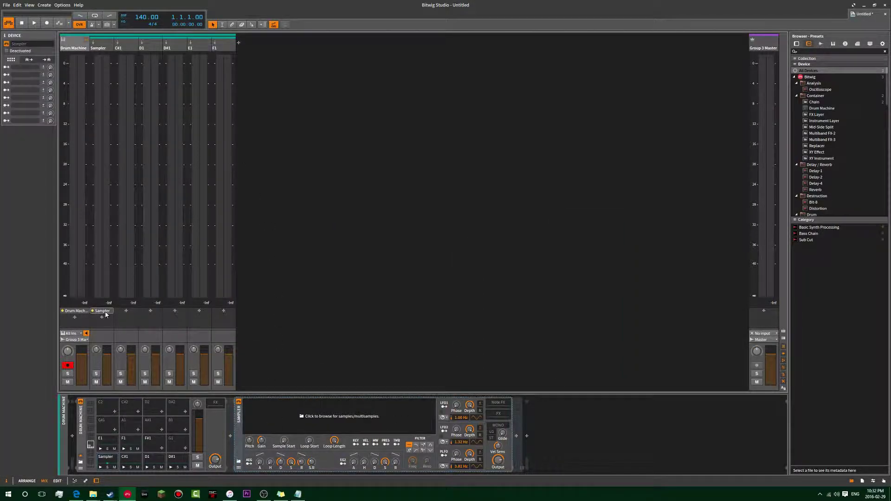
click(111, 44)
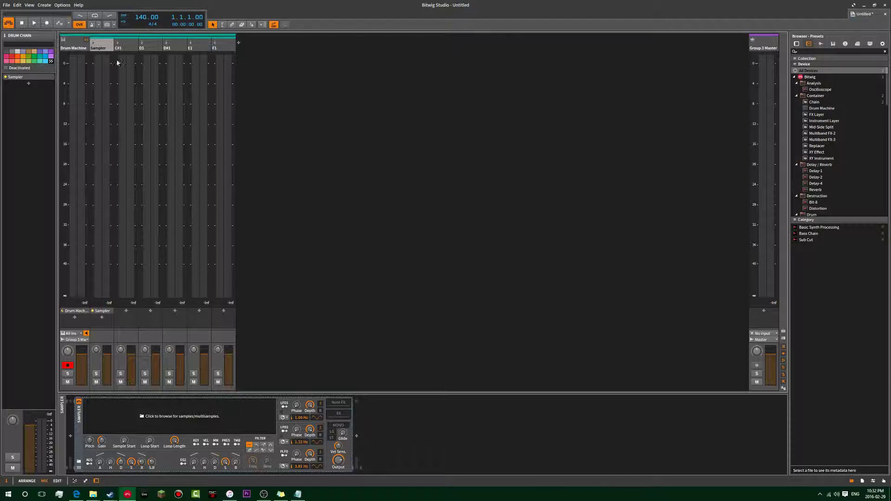
click(102, 318)
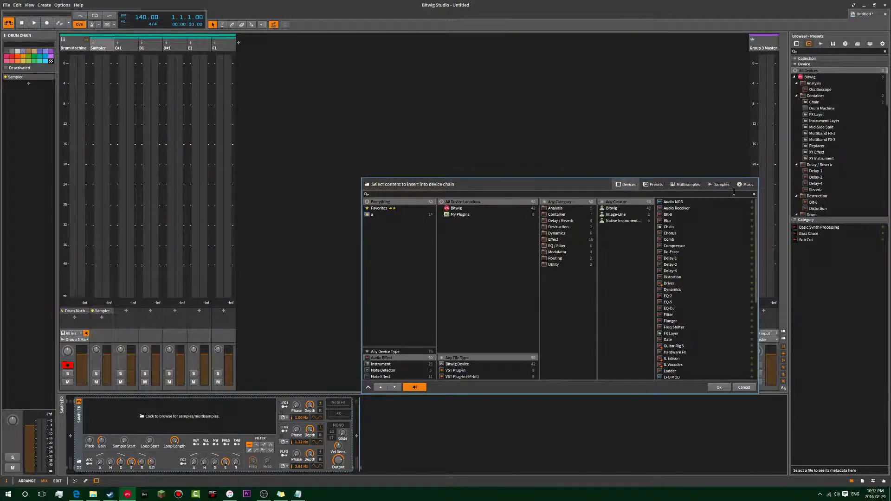
click(718, 387)
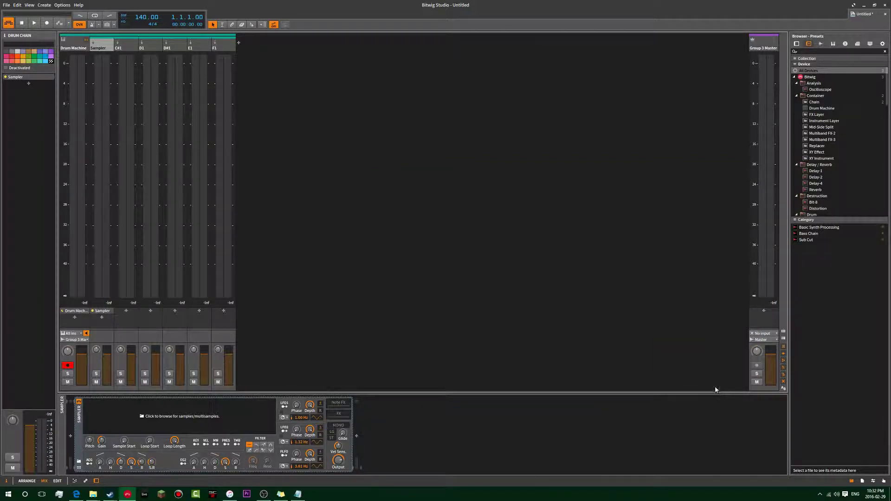
click(103, 319)
text(eq)
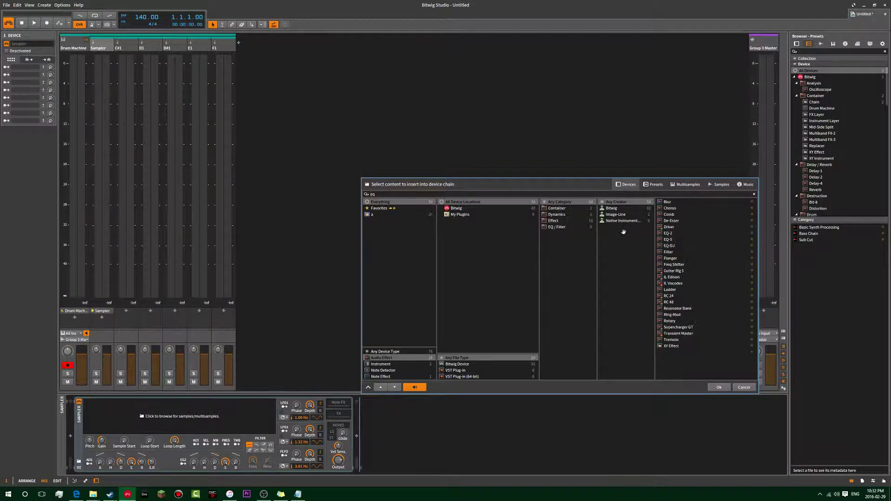
double_click(678, 208)
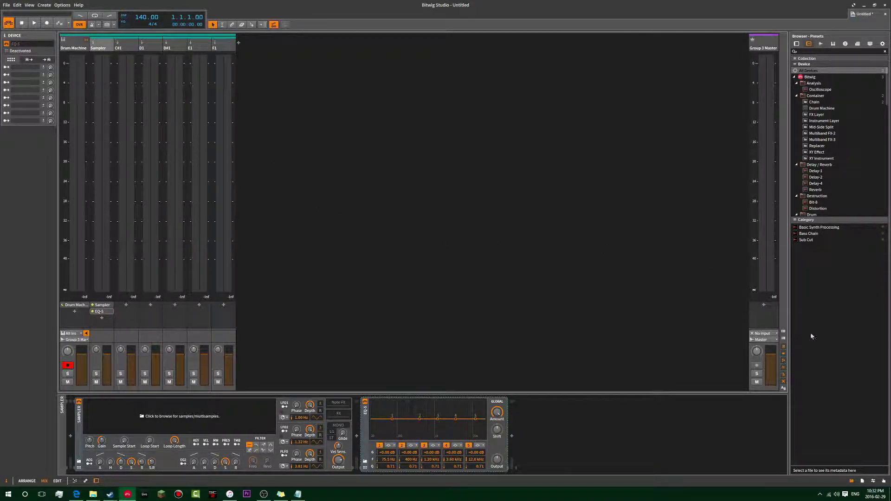
Show the clip launcher scenes in the mixer and hide them again.
click(783, 332)
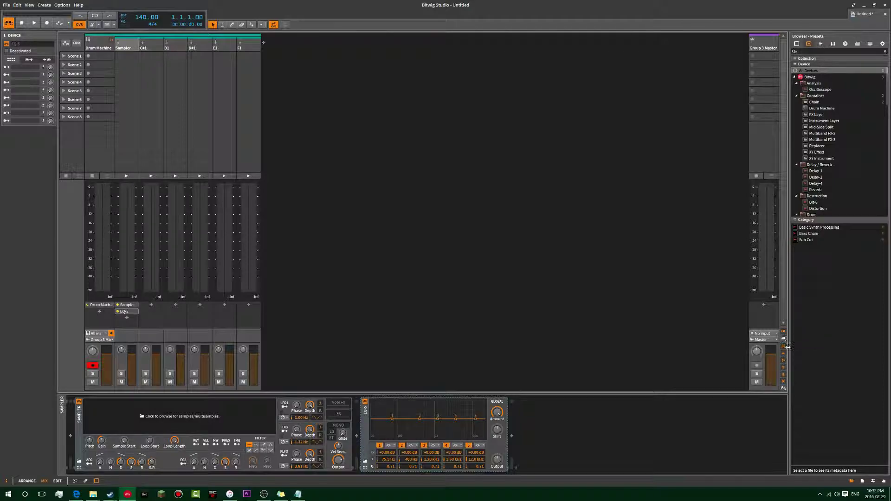
click(784, 348)
click(784, 348)
click(783, 332)
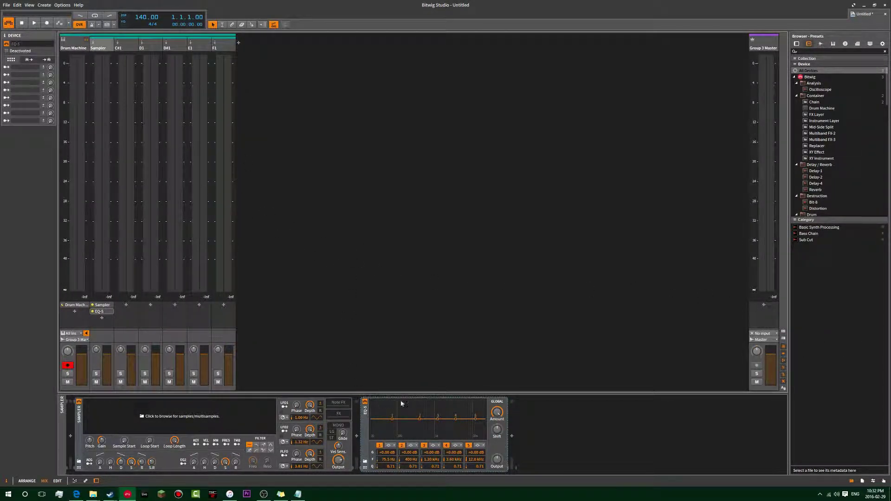
Compare the device chains of the pad channels, and delete the whole Drum Machine track.
click(98, 46)
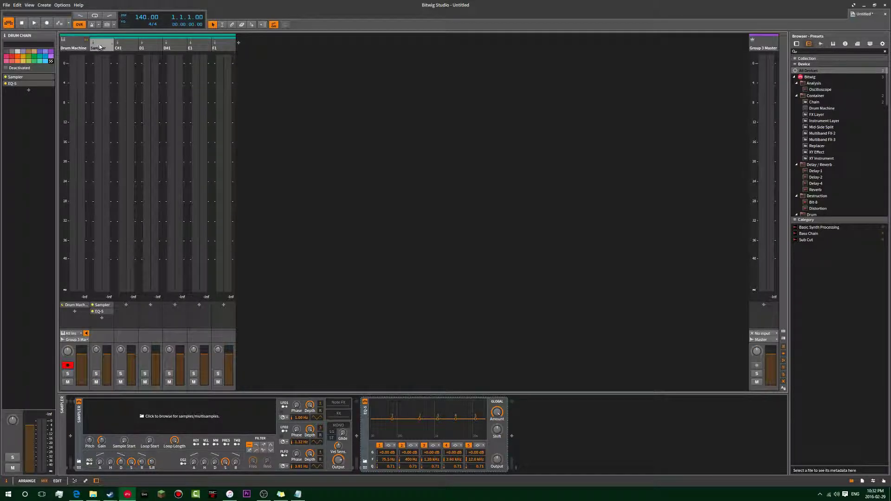
click(121, 45)
click(102, 48)
click(74, 44)
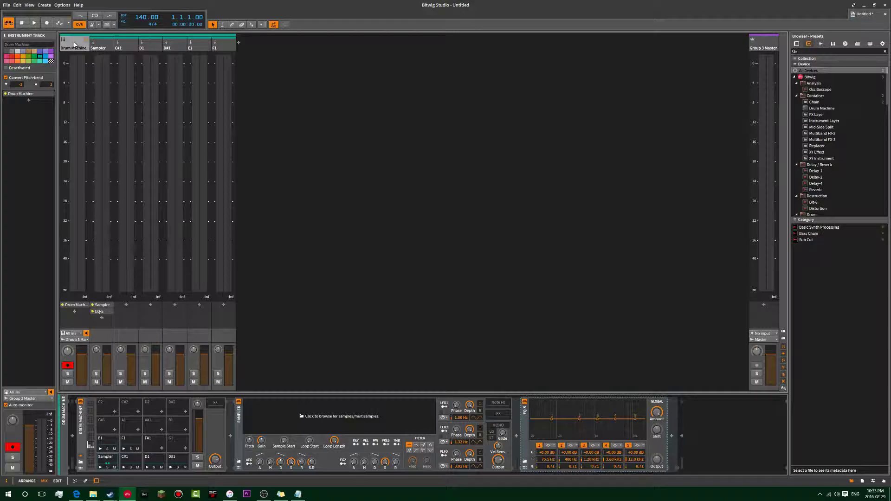
key(Delete)
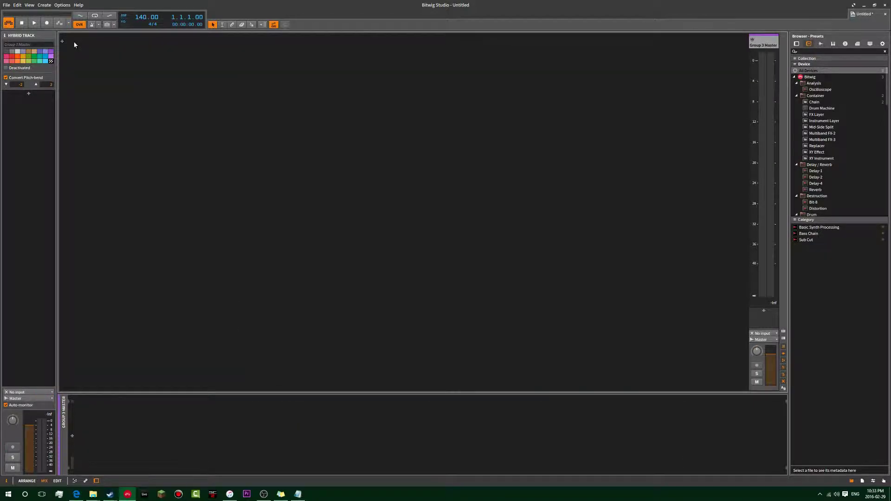
Add an instrument track to the group and load the Instrument Layer from the Container devices on it.
click(62, 41)
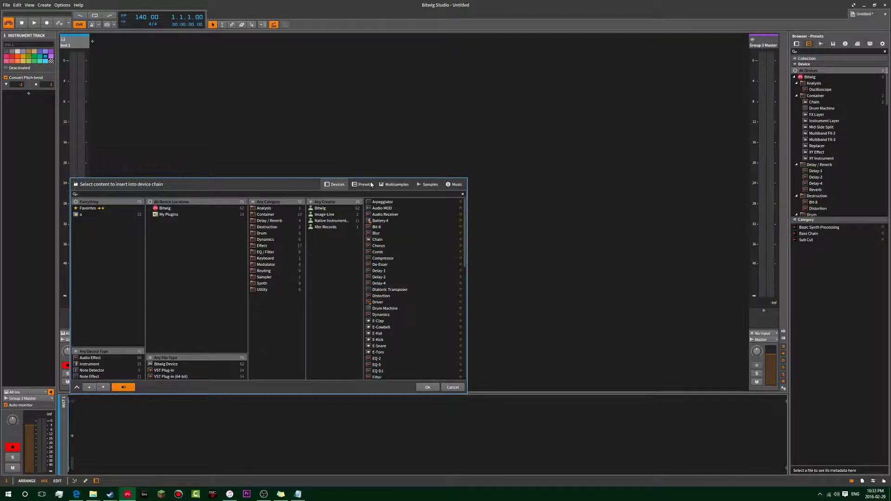
click(280, 289)
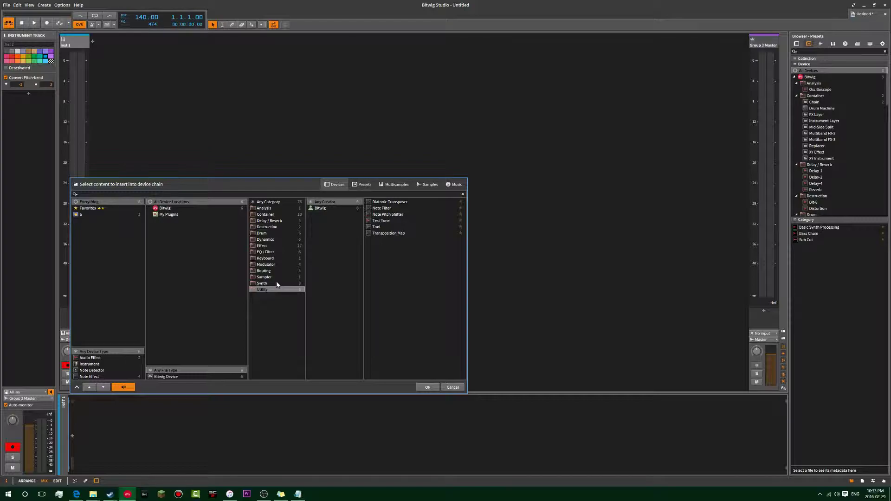
click(277, 271)
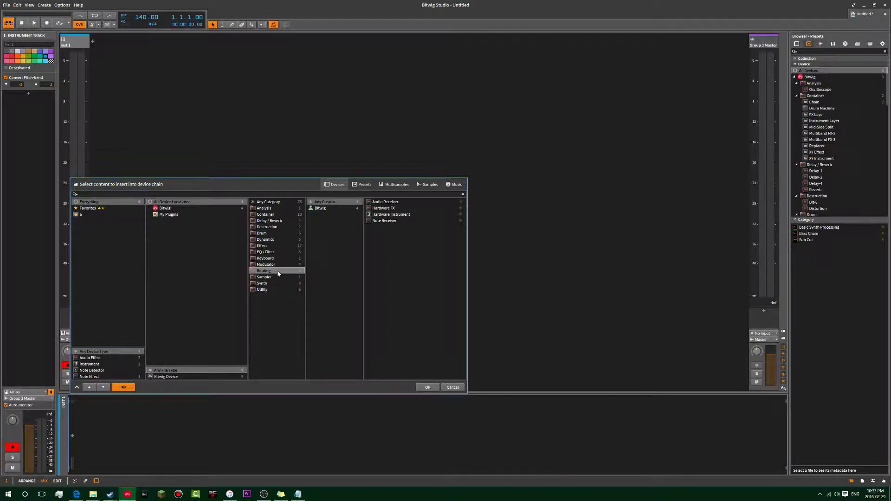
click(280, 263)
click(280, 258)
click(280, 252)
click(280, 244)
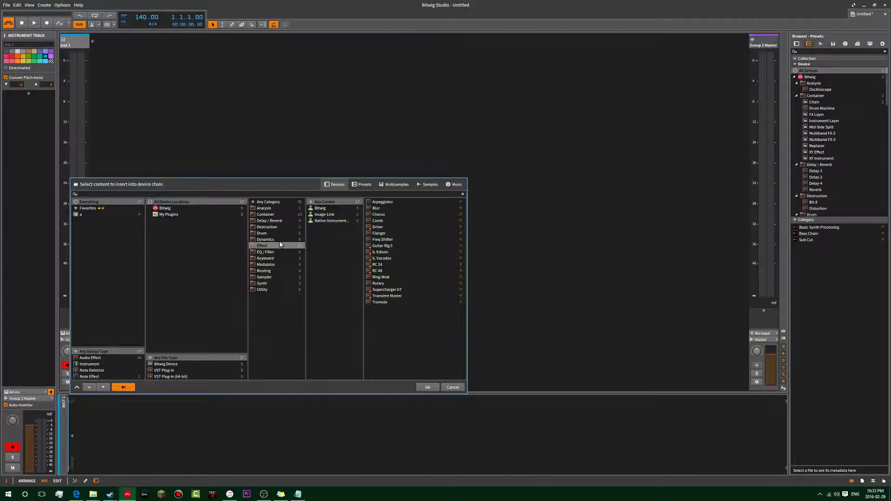
click(277, 214)
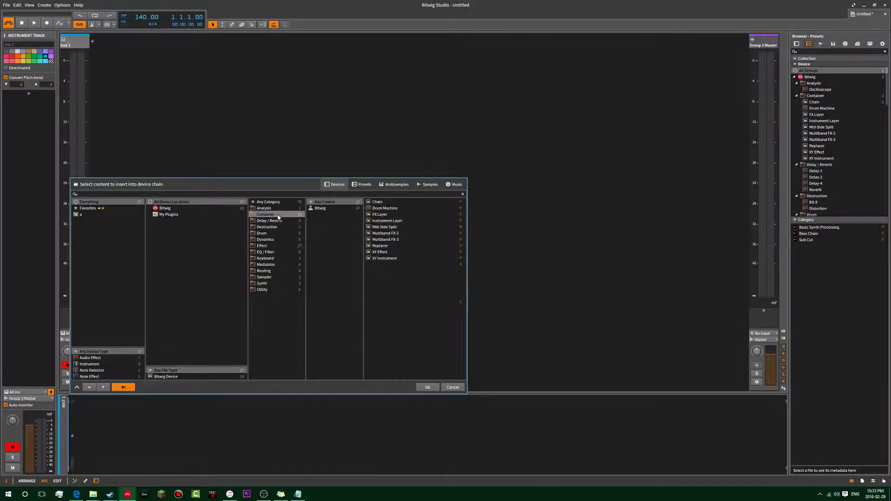
double_click(392, 221)
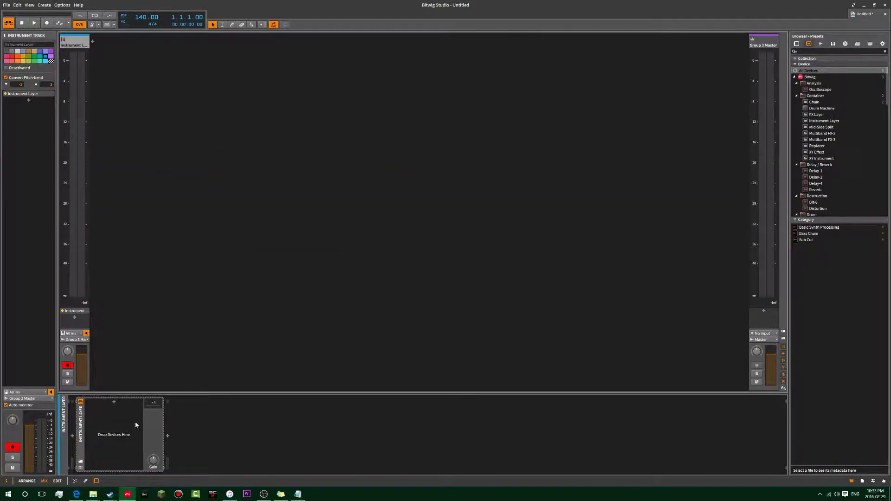
Add a layer containing a Drum Machine to the Instrument Layer and select that layer.
click(81, 428)
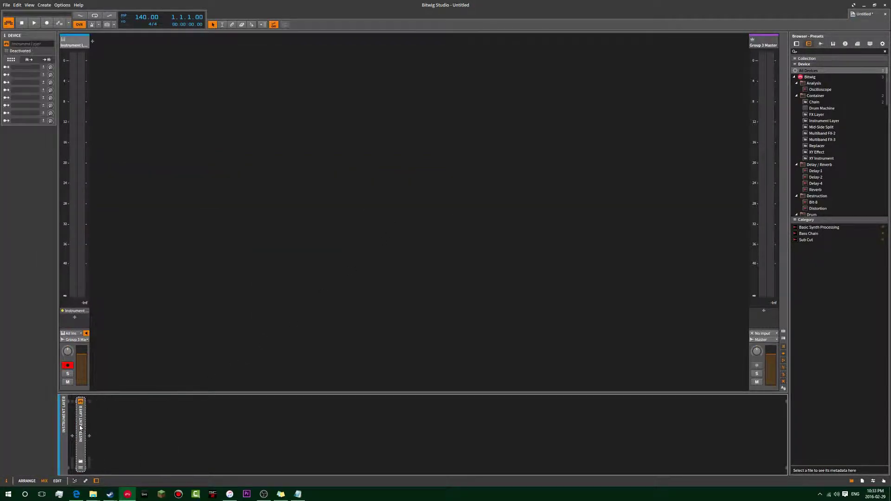
click(112, 402)
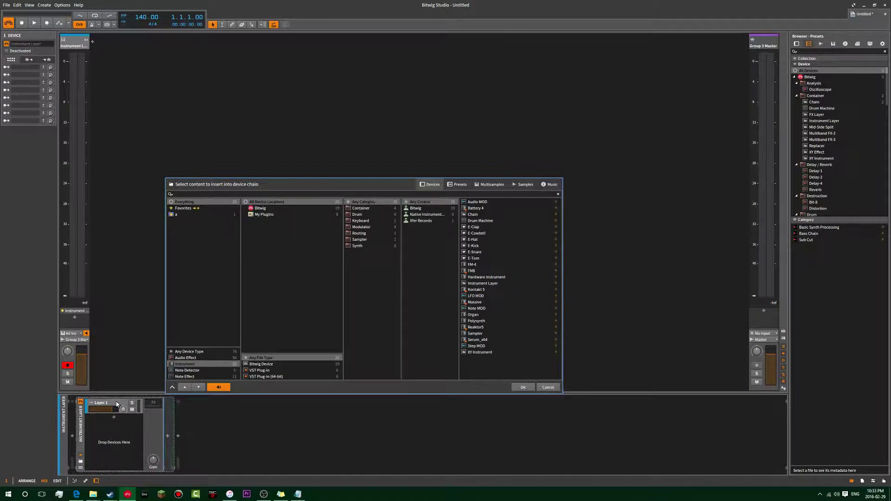
text(dr)
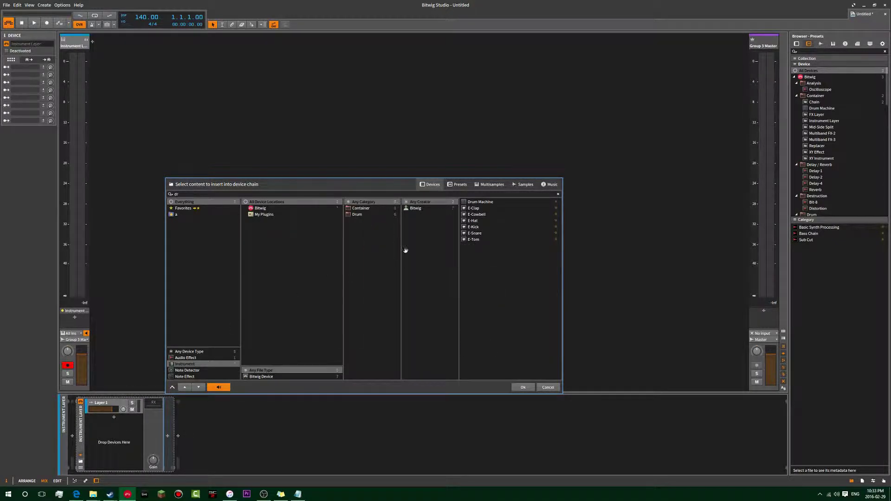
double_click(478, 202)
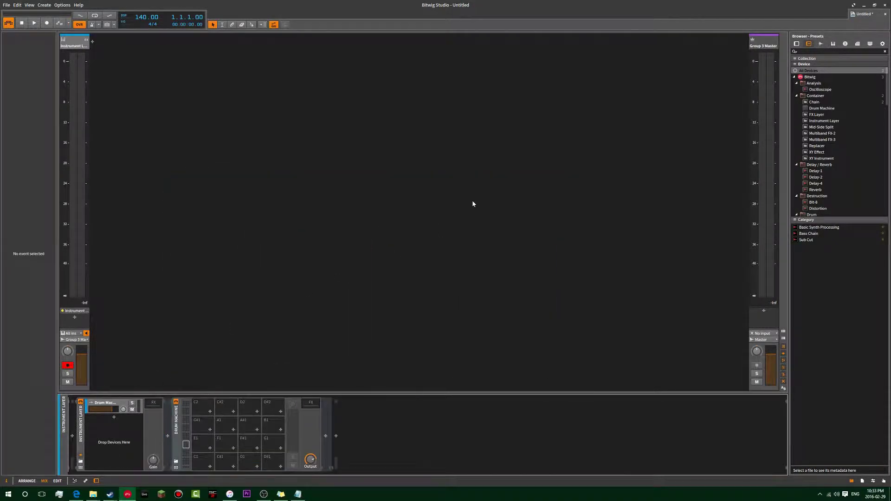
click(115, 403)
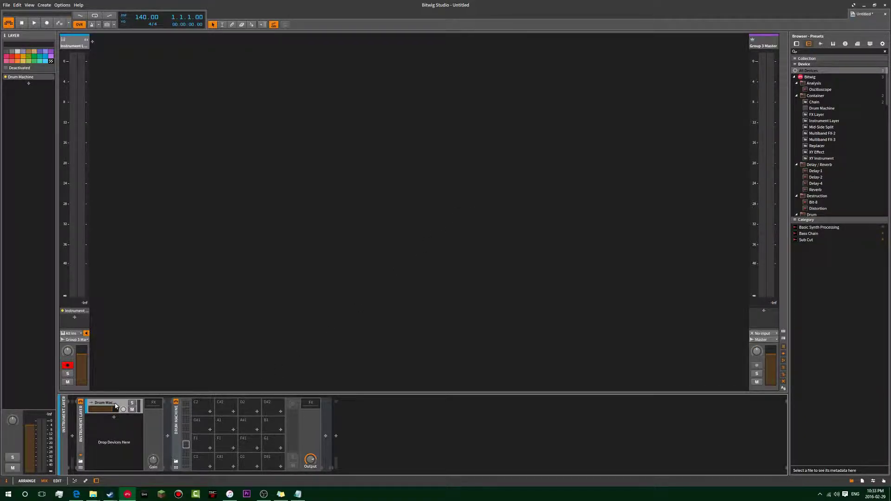
Rename the Drum Machine layer in the Instrument Layer to "Kick and Snare".
double_click(116, 403)
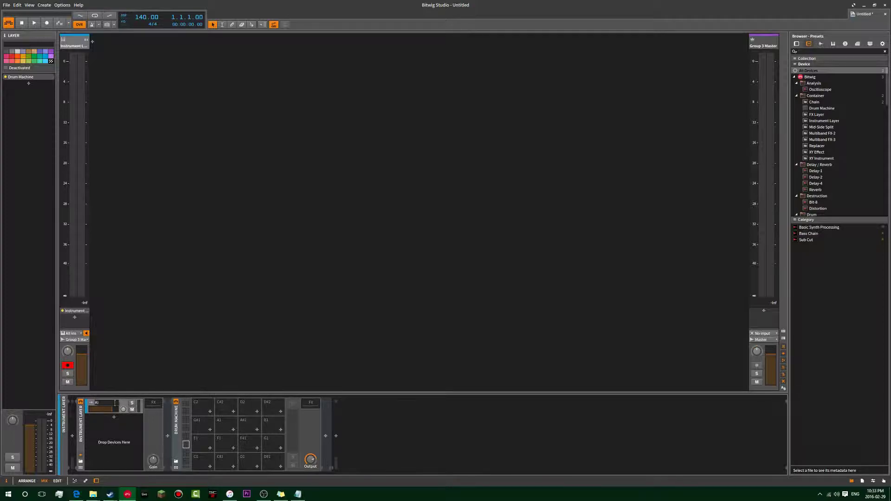
text(Kick and Snare)
key(Return)
Add a second layer containing a Drum Machine to the Instrument Layer and name it "High Hats".
click(114, 418)
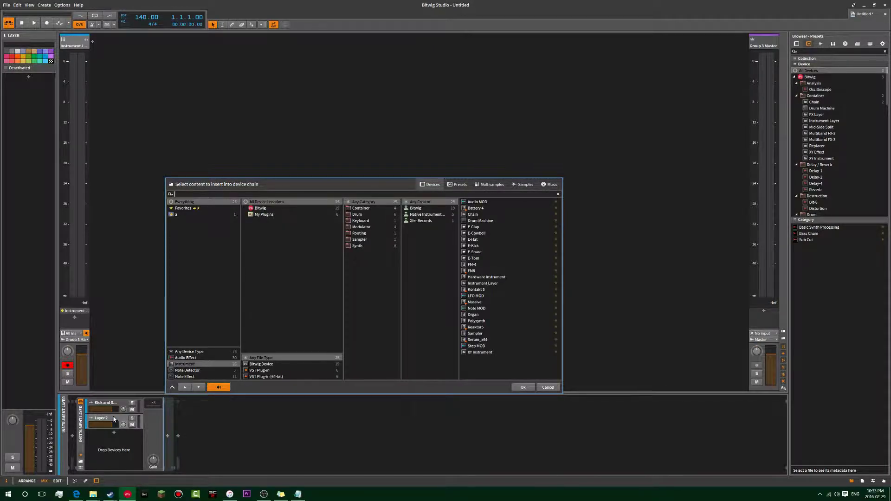
text(dr)
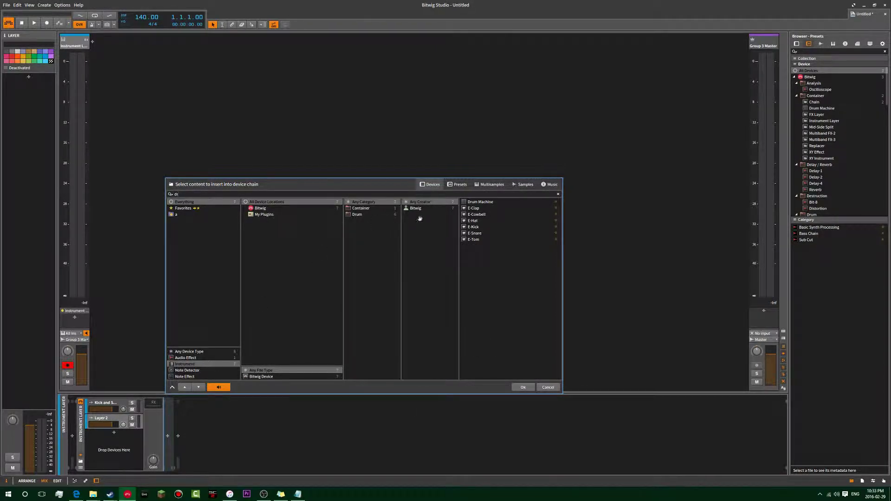
double_click(486, 204)
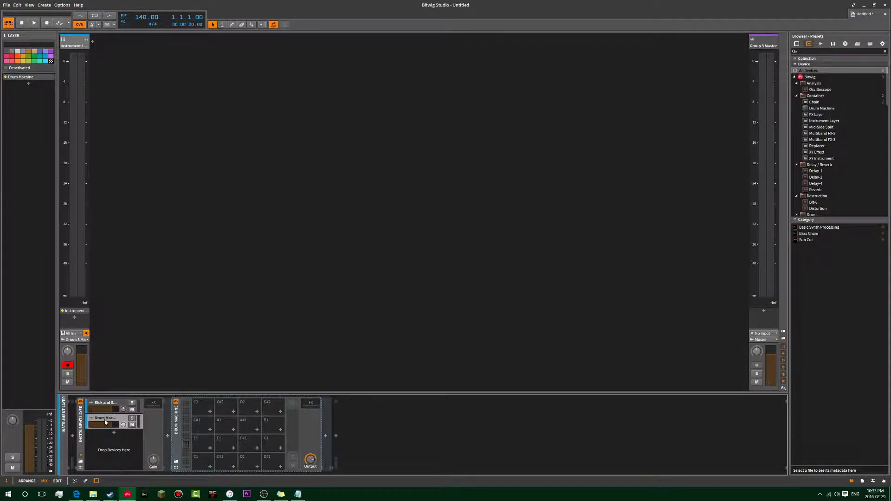
click(111, 403)
double_click(108, 417)
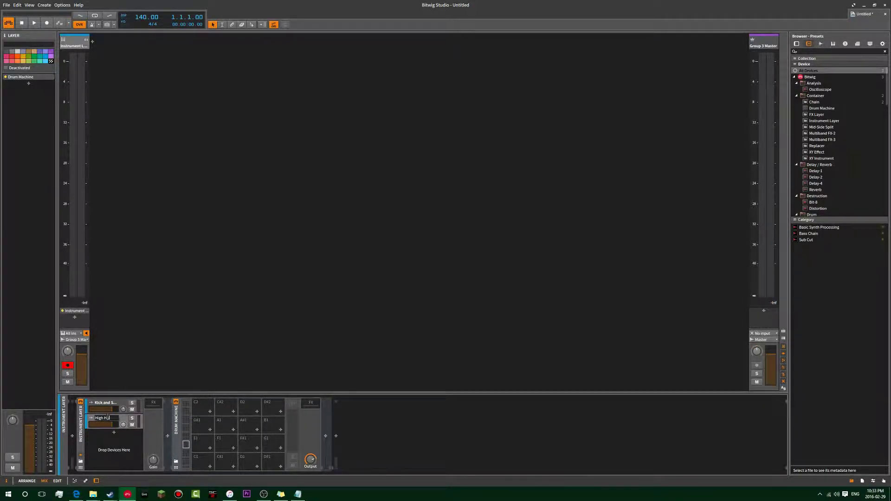
key(Return)
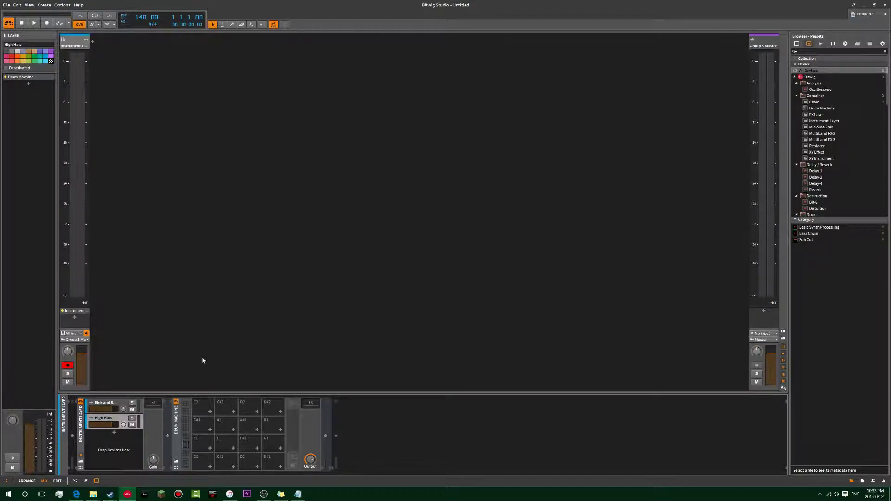
Compare the Drum Machines of the two layers, and unfold the Instrument Layer track into layer channels in the mixer.
click(107, 399)
click(109, 403)
click(110, 420)
click(119, 405)
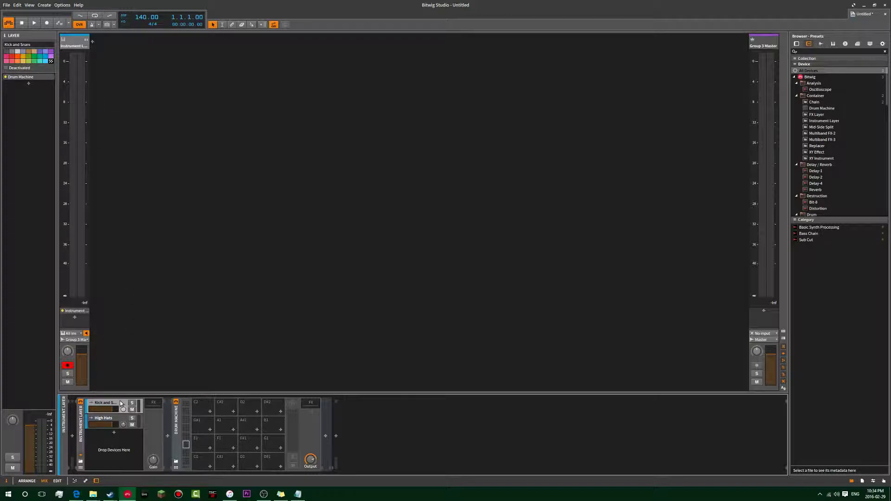
click(86, 40)
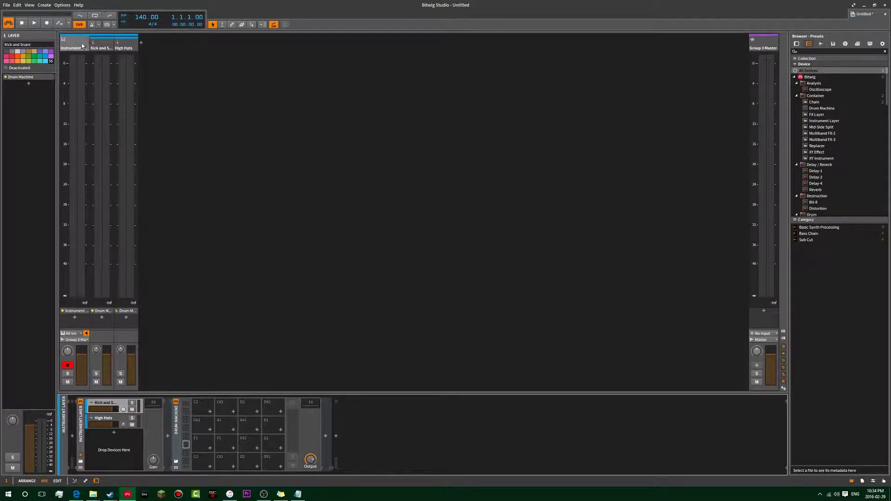
Color the Kick and Snare channel light blue, the High Hats channel teal and the Instrument Layer track violet-blue.
click(101, 46)
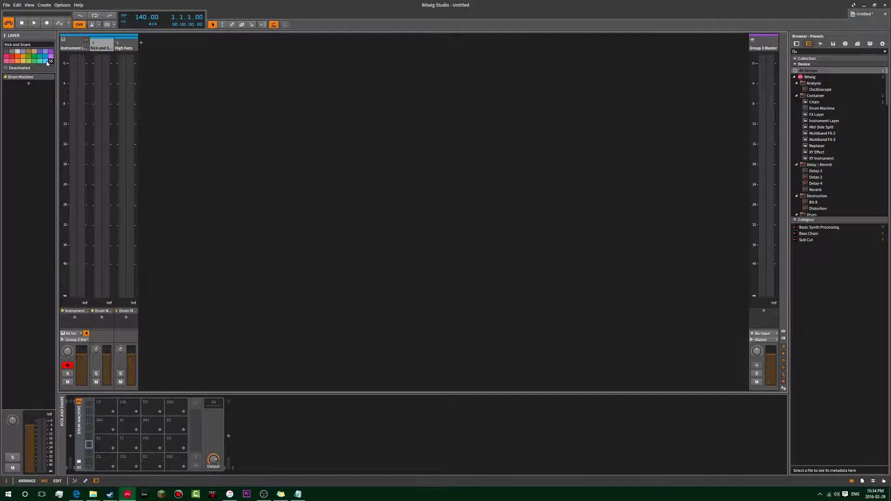
click(45, 61)
click(124, 44)
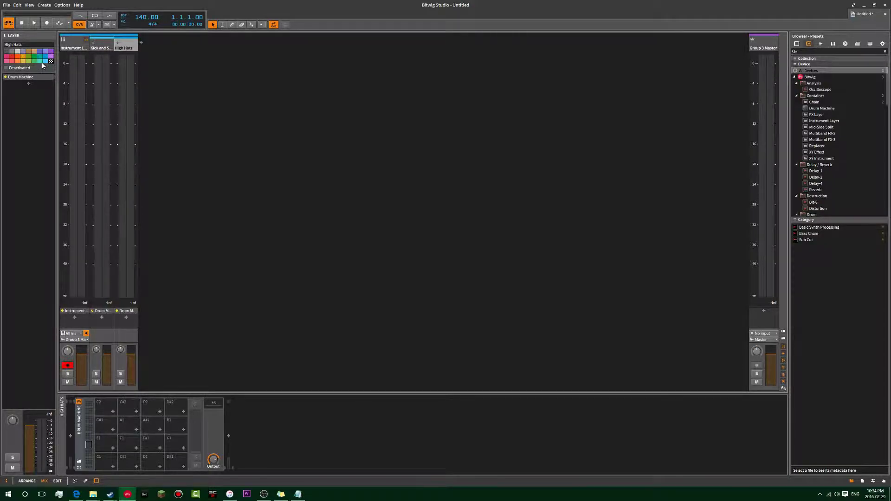
click(79, 47)
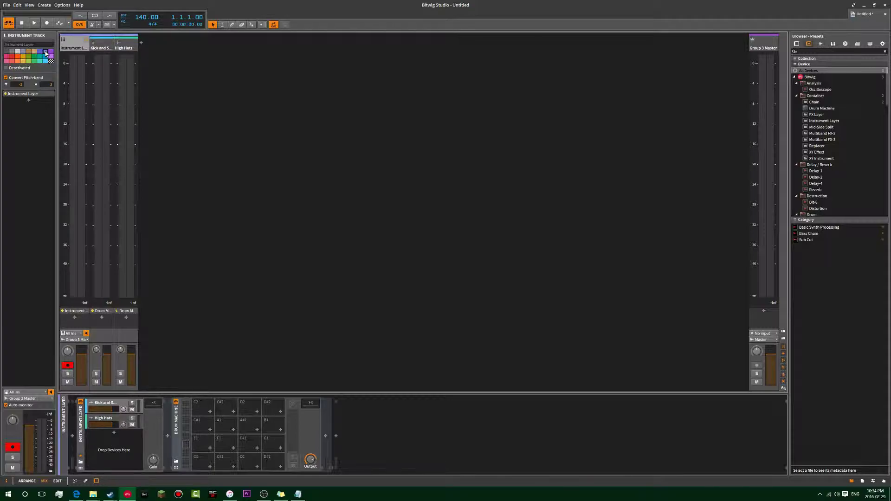
click(116, 46)
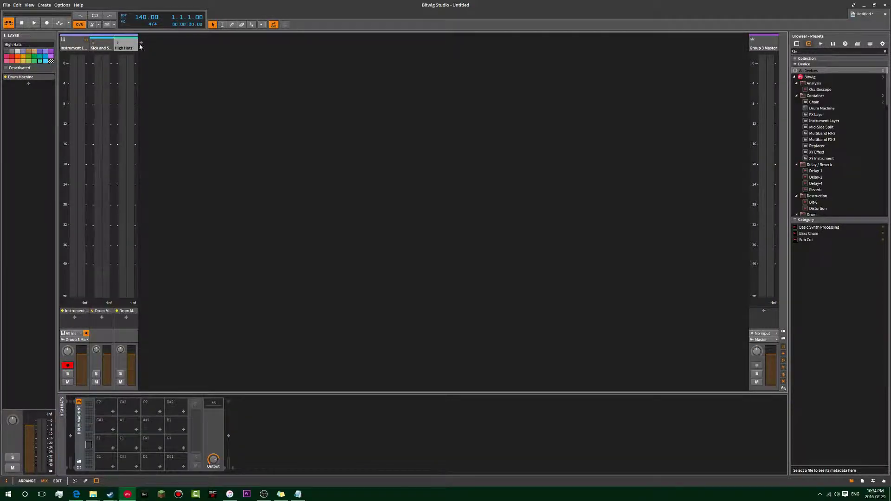
click(103, 45)
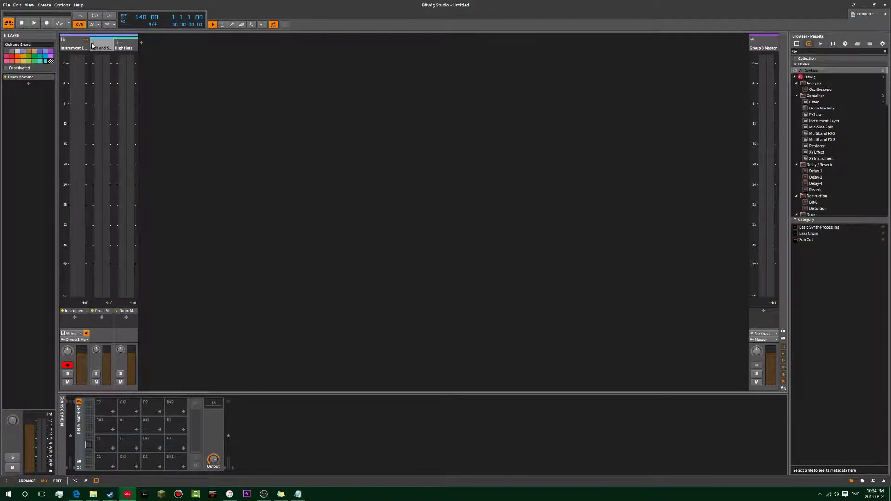
Add a separate instrument track beside the Instrument Layer and load a Drum Machine on it.
click(141, 43)
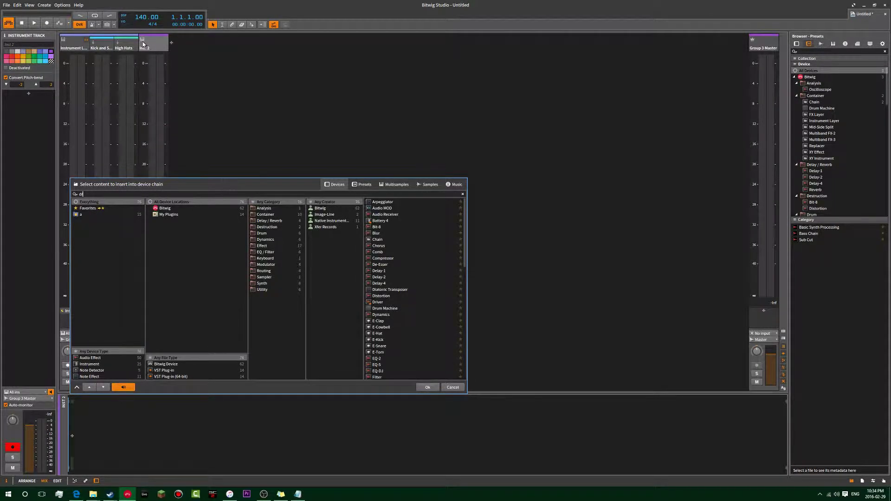
text(drum)
double_click(389, 203)
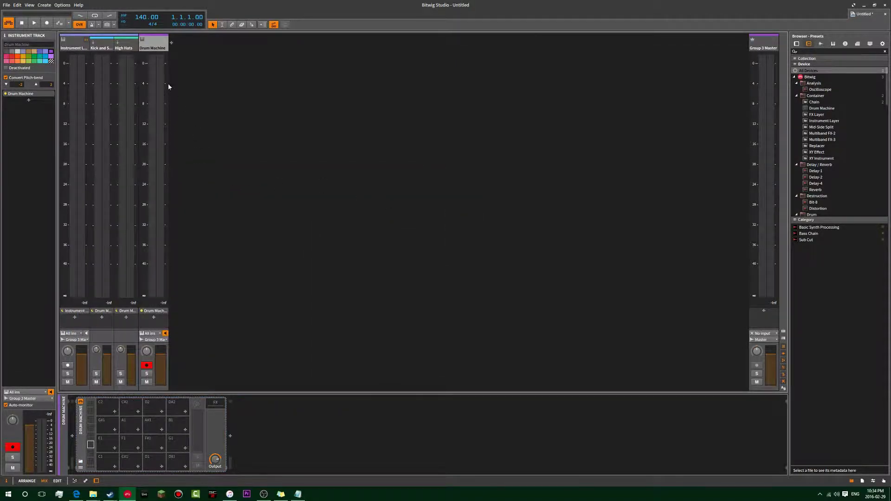
Create empty pad chains on C1 and C#1 of the separate Drum Machine and unfold them as mixer channels.
click(115, 466)
click(138, 466)
click(161, 465)
click(204, 69)
click(164, 40)
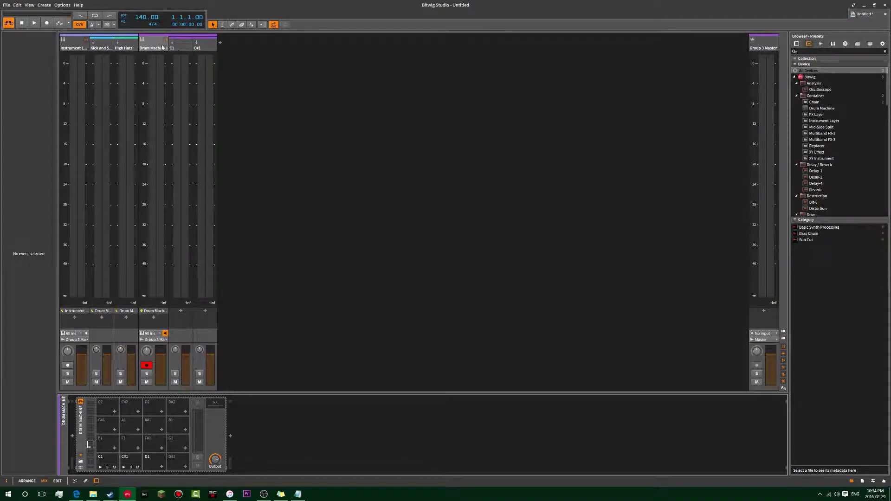
click(155, 43)
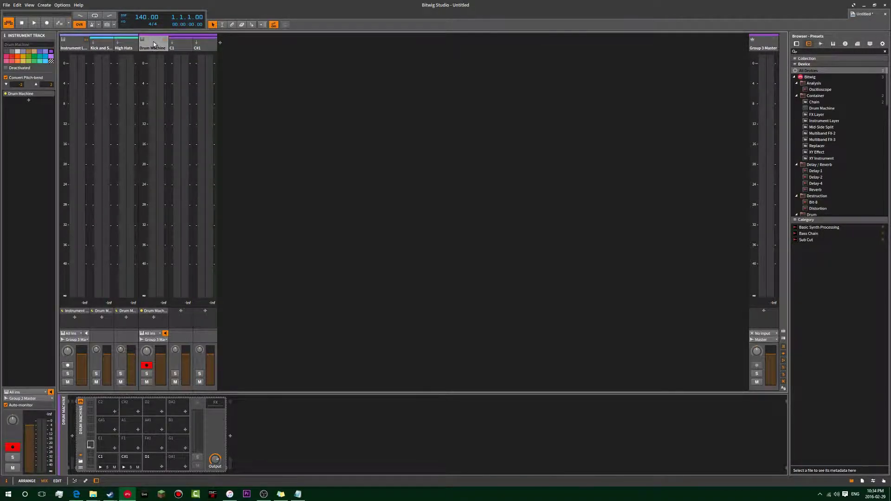
Create empty pad chains on C1 and C#1 of the Kick and Snare layer's Drum Machine.
click(114, 46)
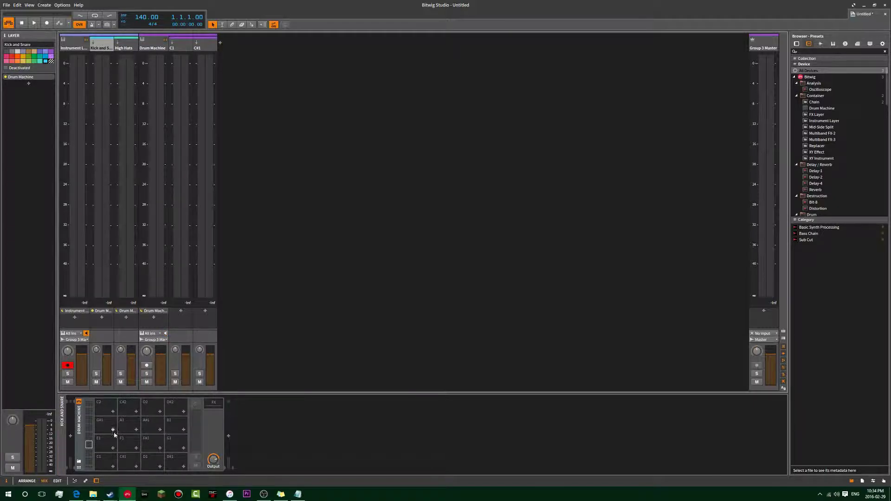
double_click(109, 461)
click(130, 461)
double_click(101, 457)
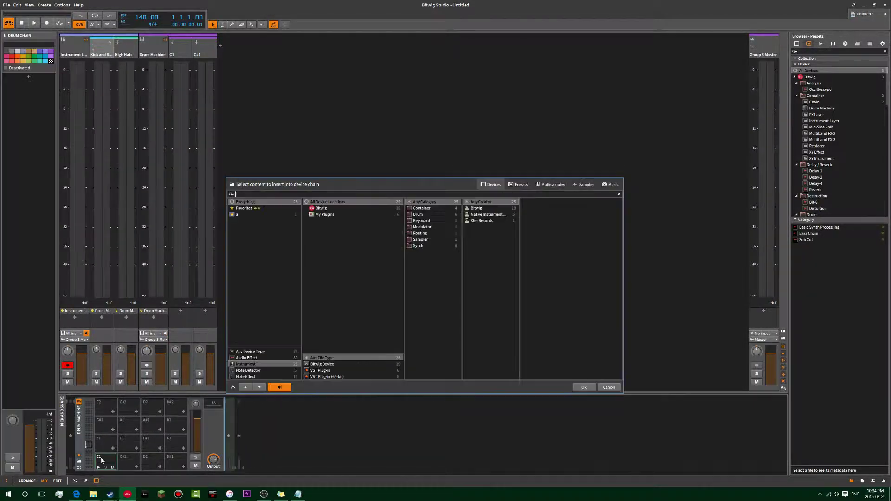
double_click(130, 458)
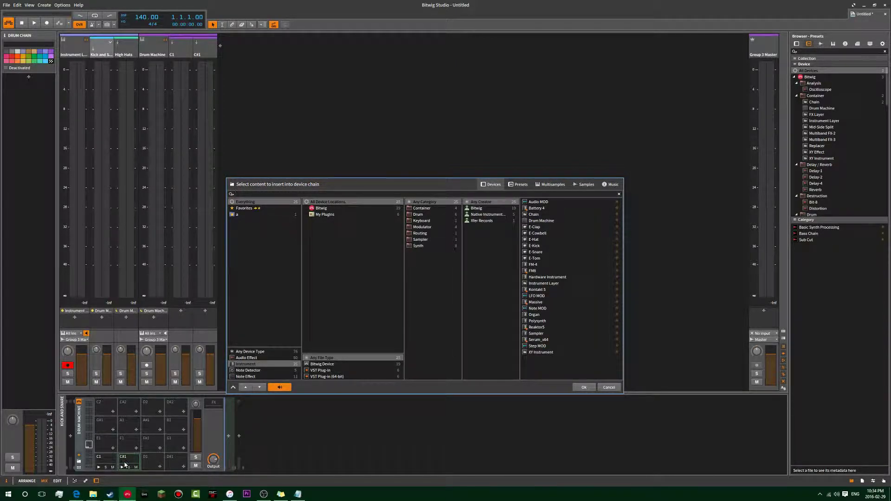
key(Escape)
Compare the pad grids of the Kick and Snare and High Hats layers to see which notes are occupied.
click(125, 44)
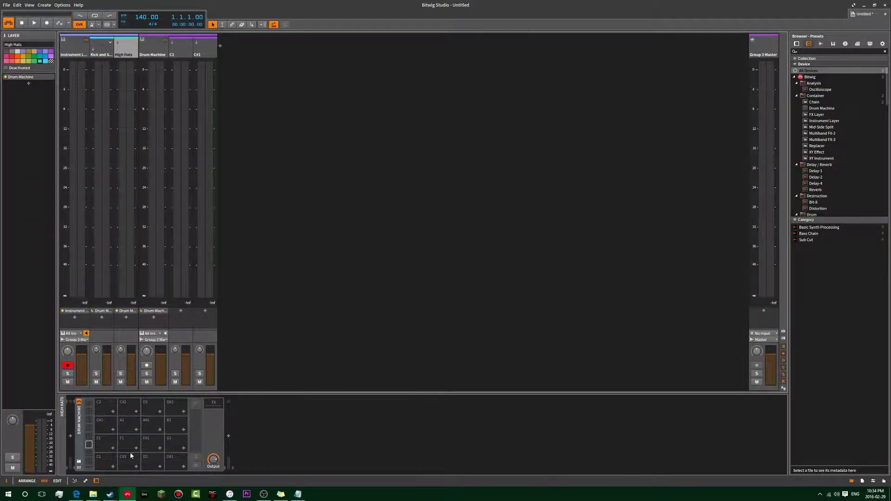
click(111, 463)
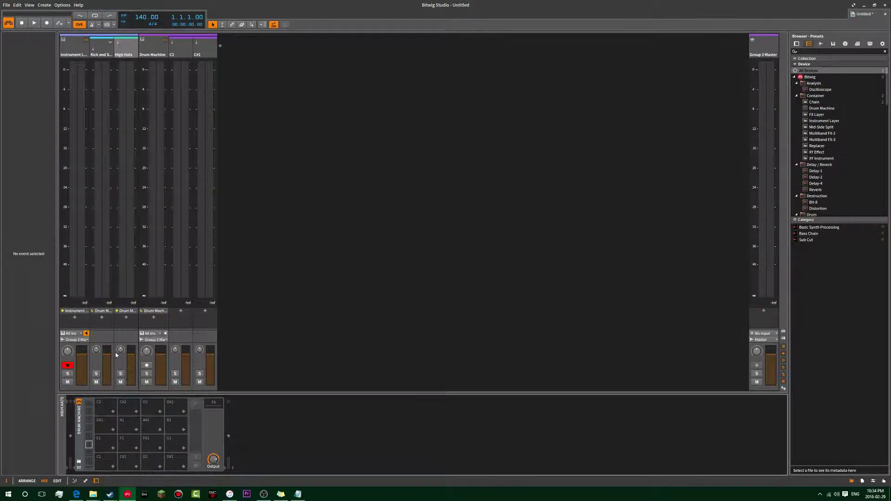
click(105, 49)
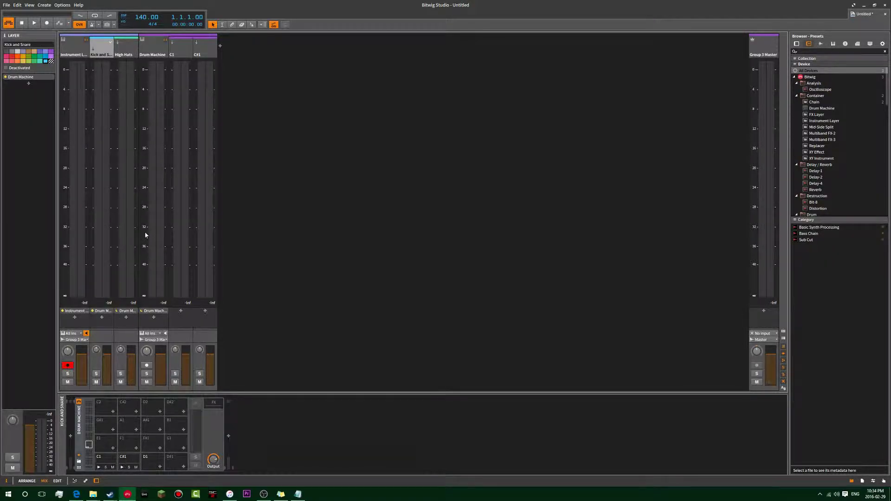
click(137, 54)
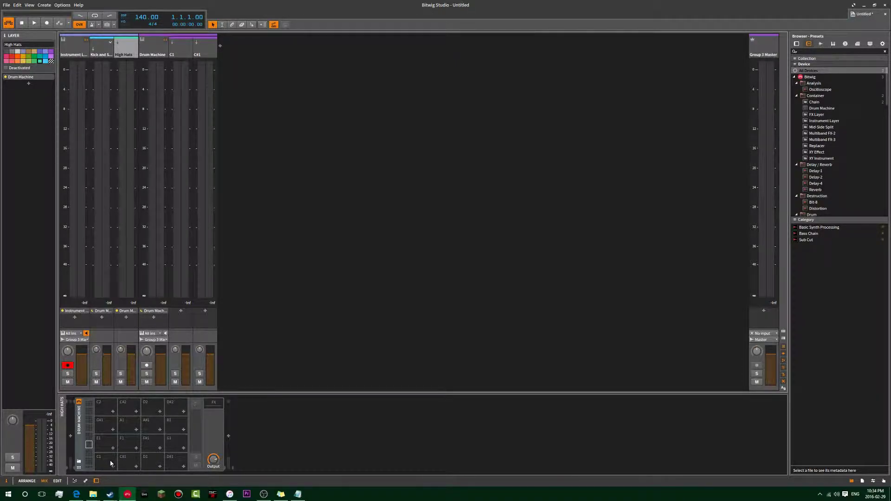
click(108, 54)
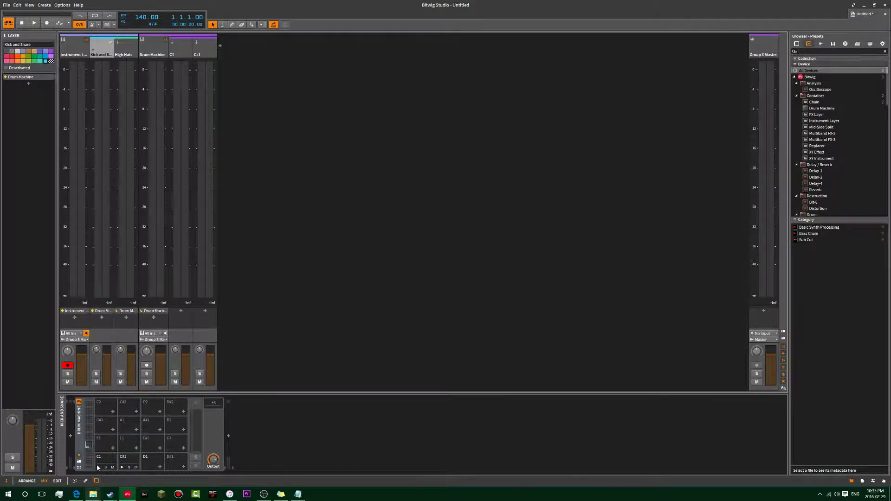
click(123, 52)
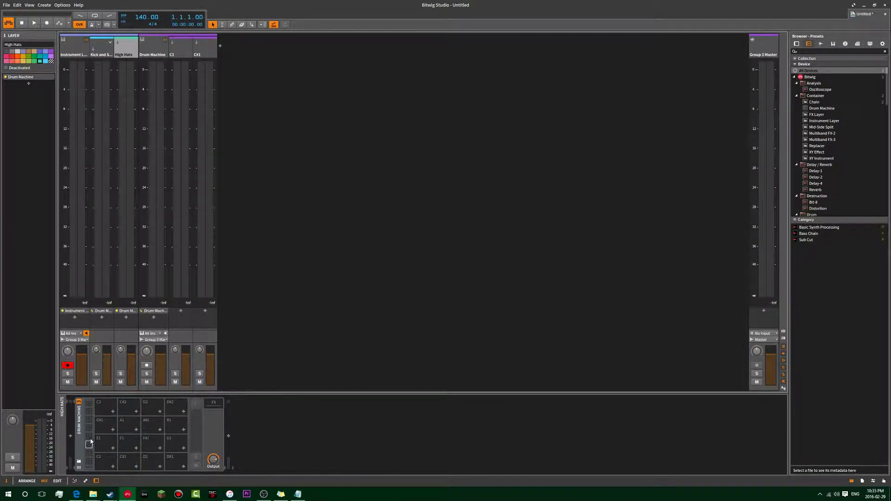
Create empty pad chains on D1, D#1, E1 and F1 of the High Hats layer's Drum Machine.
click(160, 466)
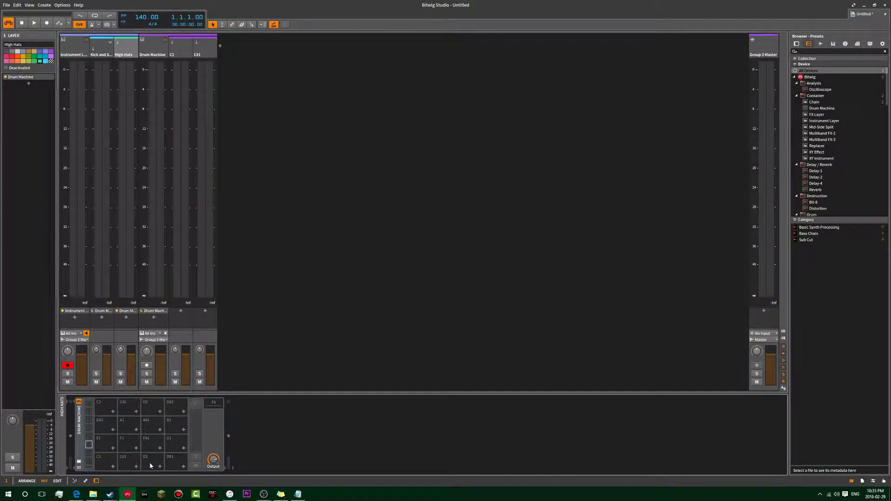
click(176, 462)
click(103, 449)
click(127, 445)
key(Escape)
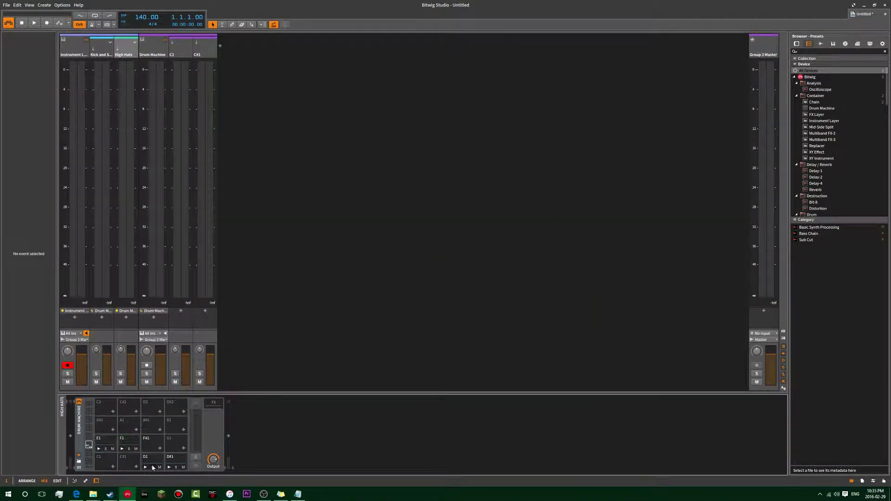
Check the pads of both layers and unfold the Kick and Snare and High Hats channels into their pad channels.
click(102, 54)
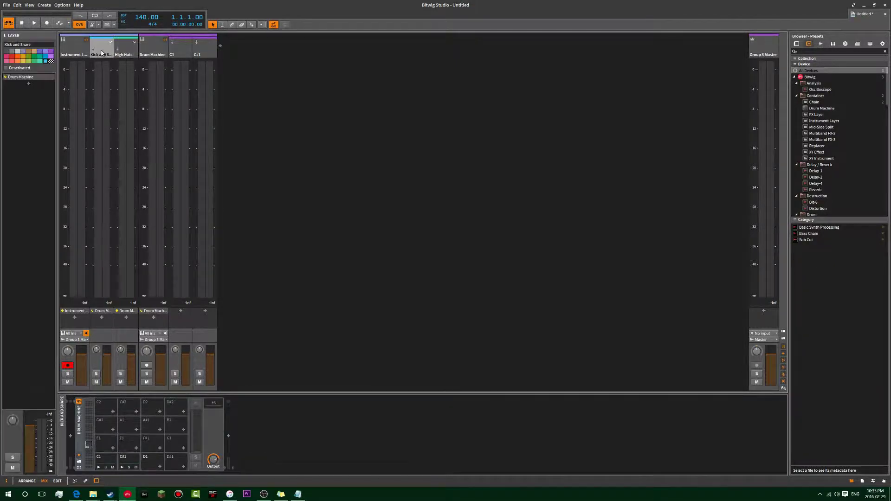
click(120, 52)
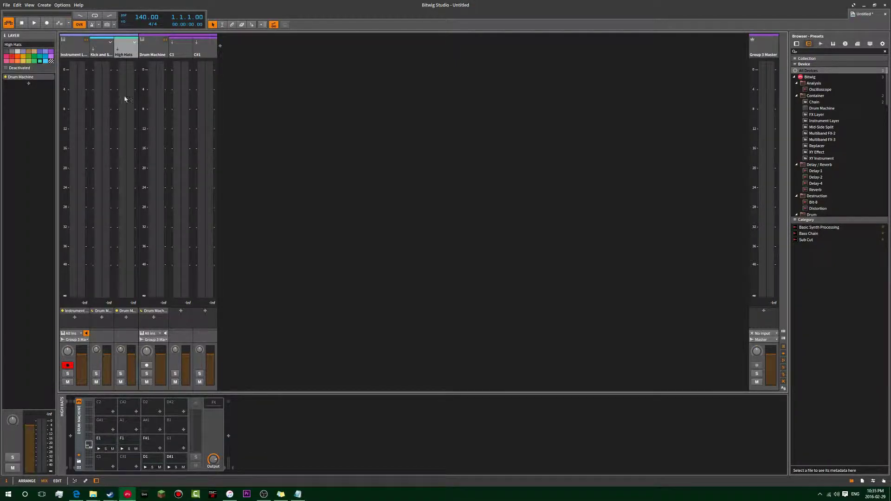
click(110, 42)
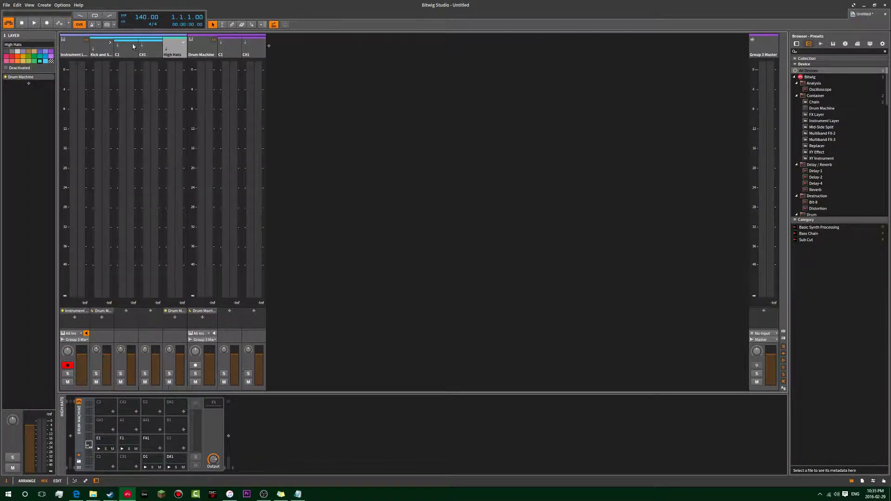
click(183, 42)
Delete the separate Drum Machine track and inspect the Instrument Layer track with its two layer channels.
click(303, 46)
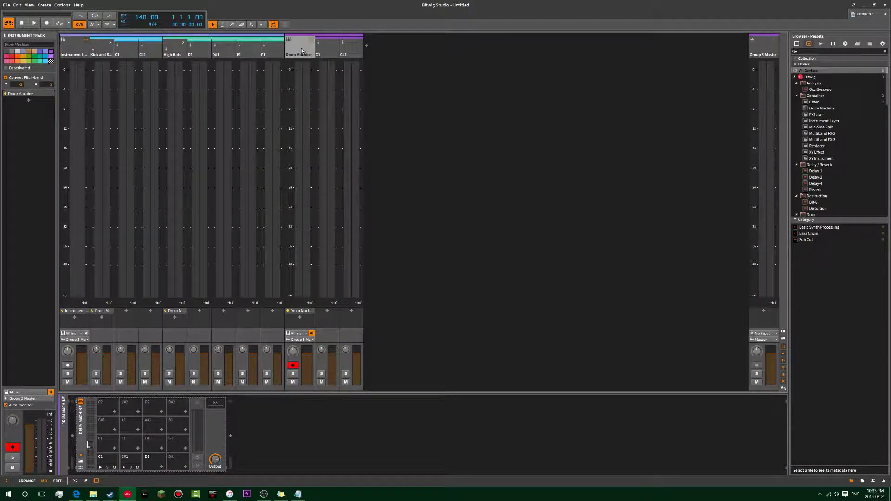
key(Delete)
click(101, 50)
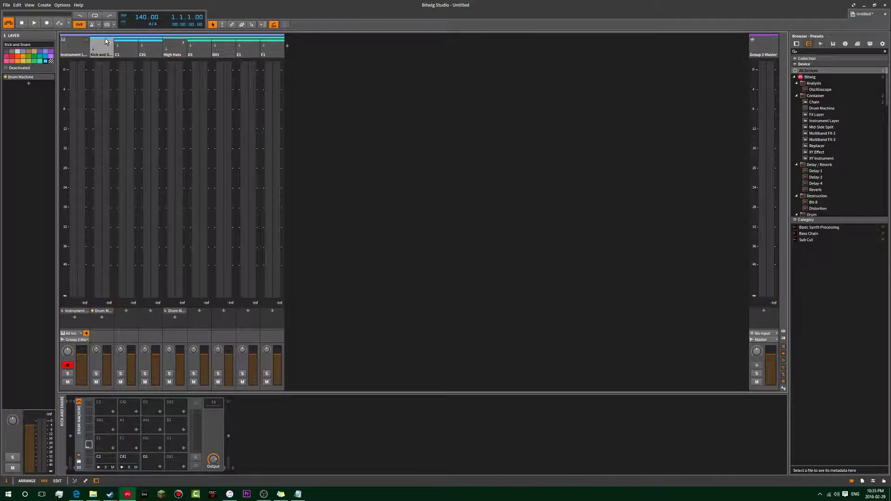
click(77, 54)
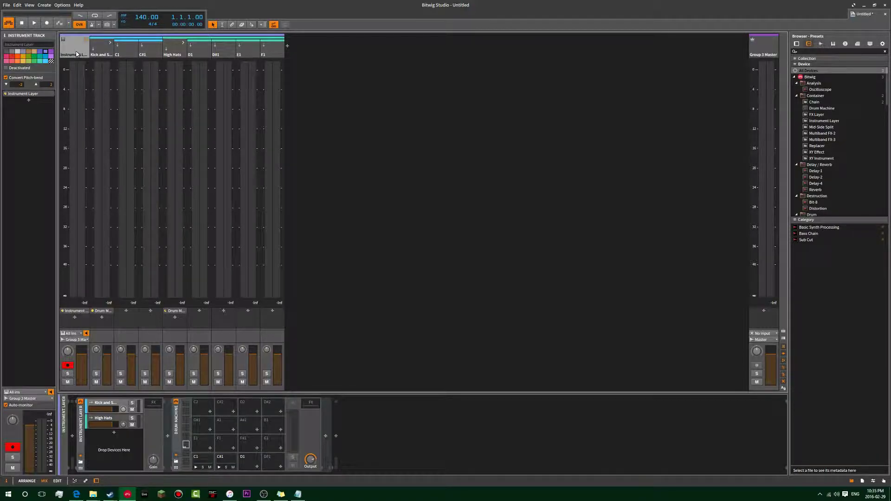
click(169, 48)
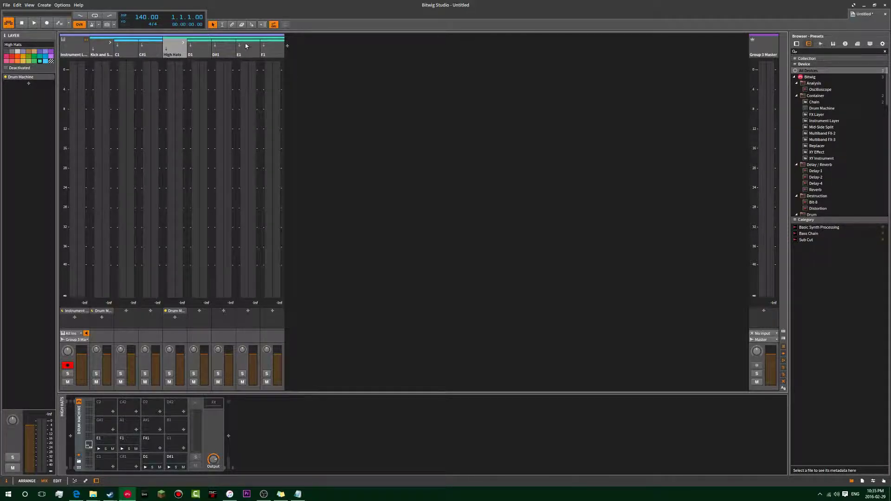
Insert an EQ-5 after the Drum Machine in the Kick and Snare layer.
click(78, 50)
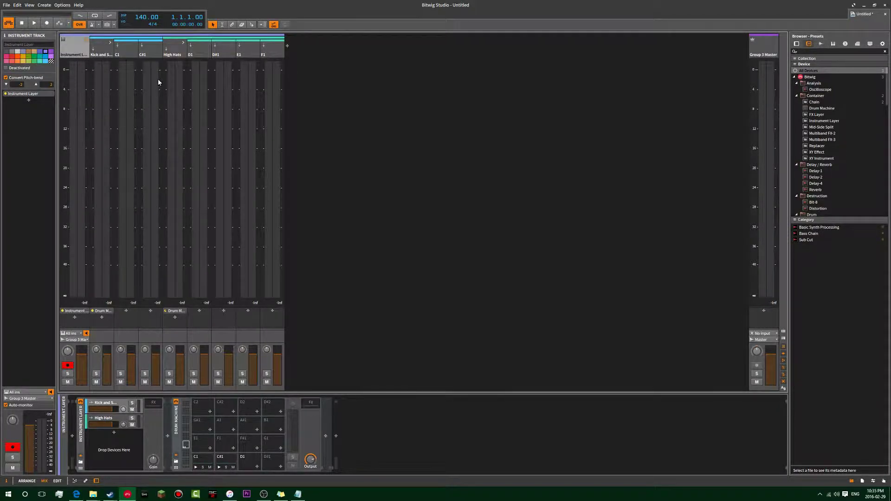
click(166, 56)
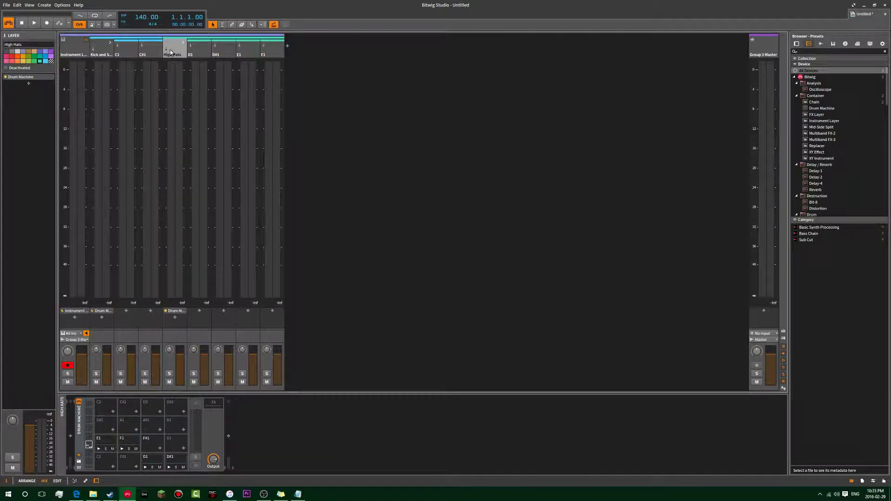
click(92, 52)
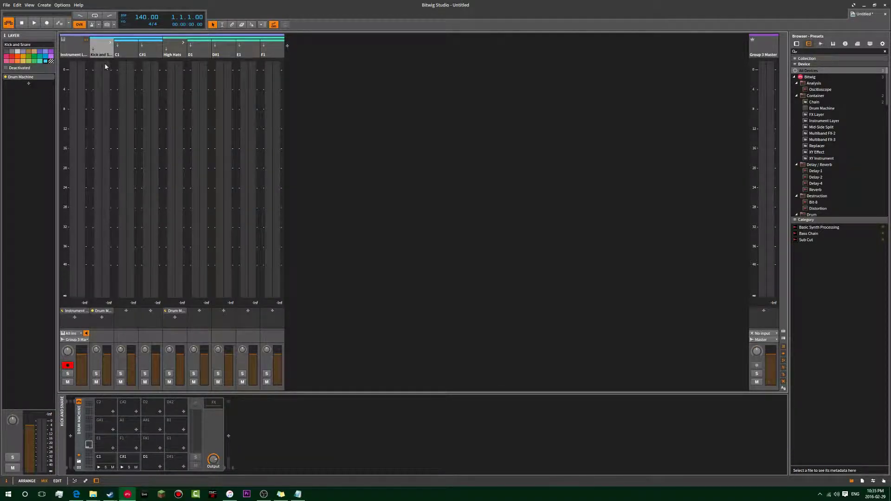
click(228, 436)
text(eq)
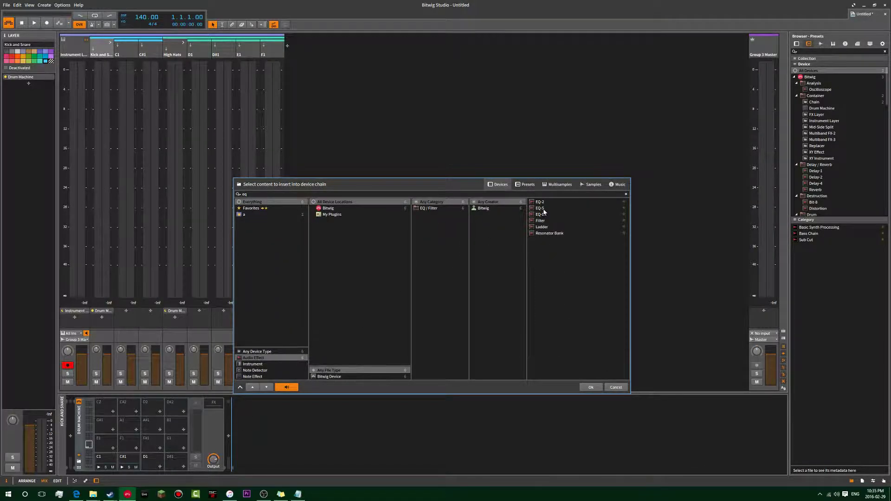
double_click(542, 212)
Add a Compressor and a Reverb after the EQ-5 in the Kick and Snare layer.
click(383, 436)
text(com)
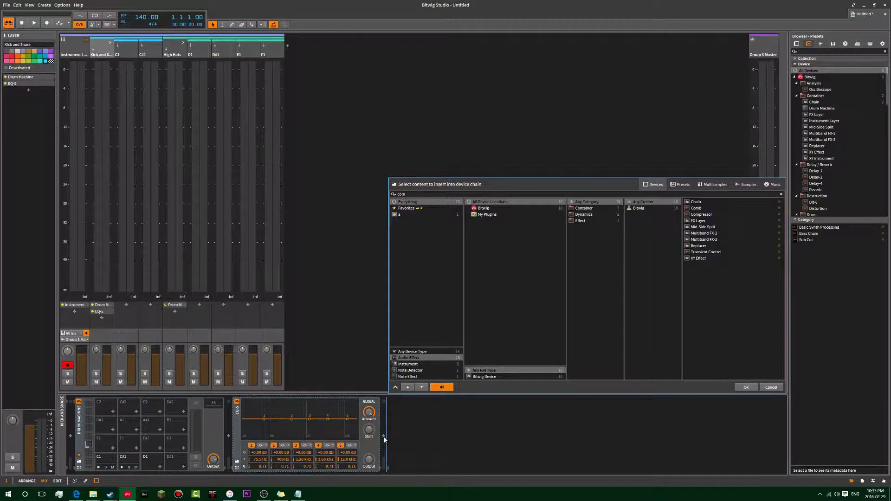
click(706, 209)
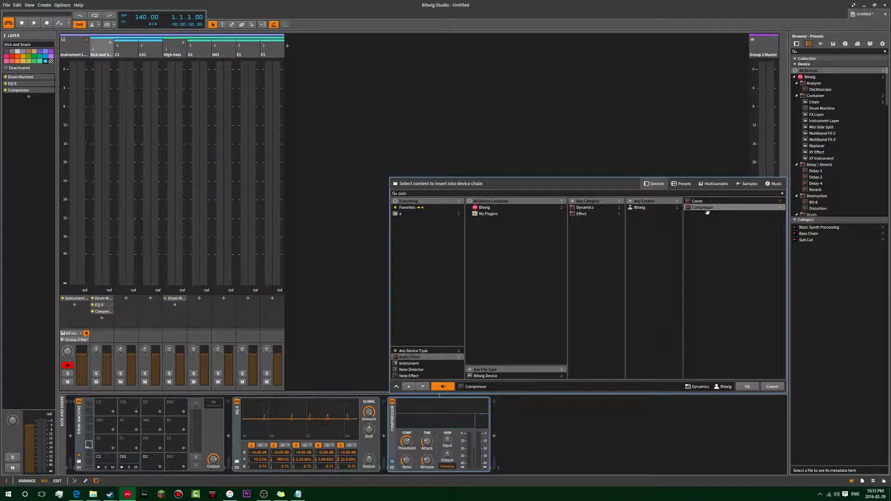
click(747, 386)
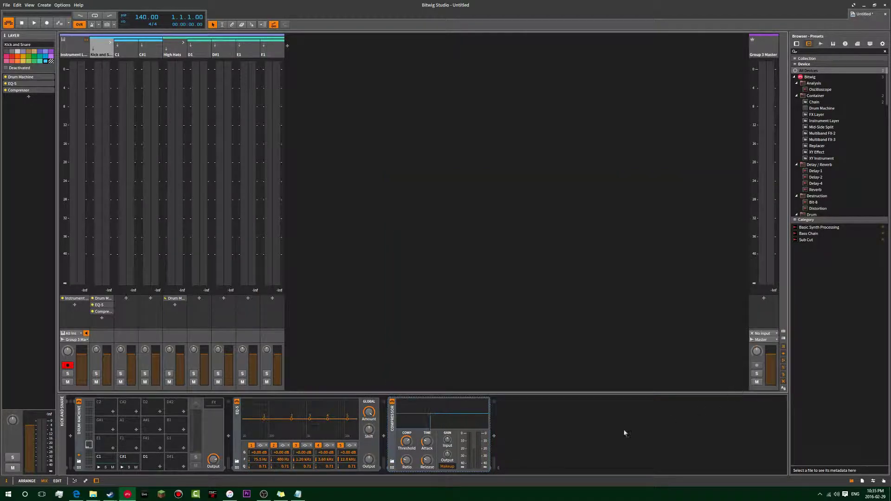
click(493, 436)
text(re)
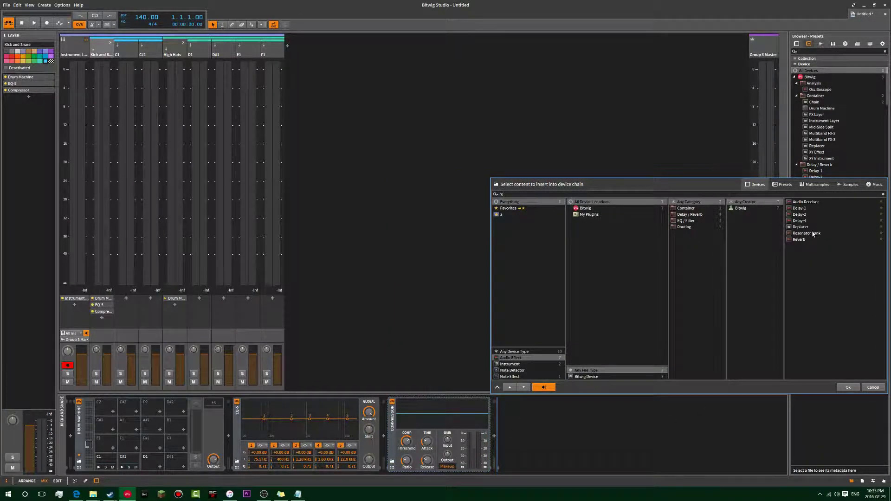
double_click(797, 239)
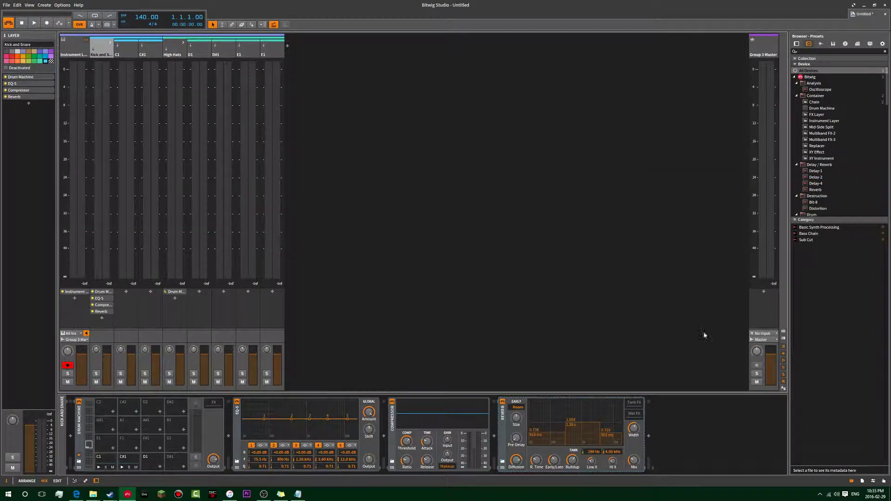
click(241, 428)
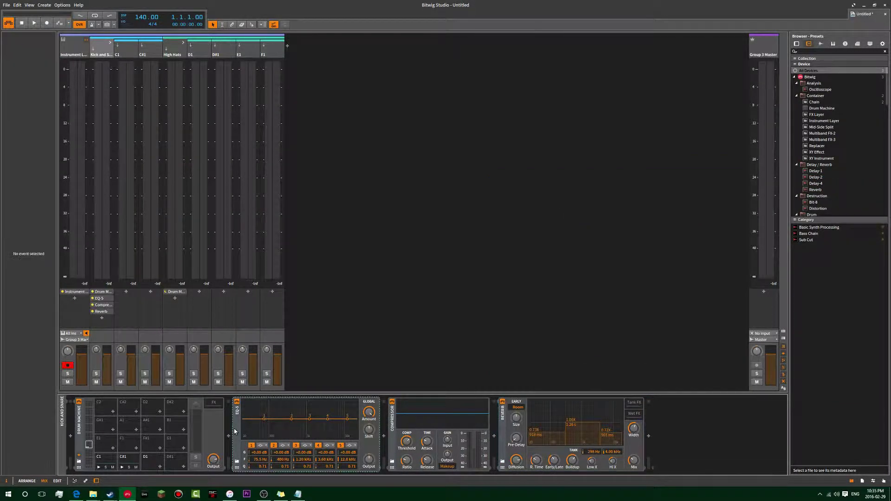
Compare the High Hats chain with the Instrument Layer track's chain and select the EQ-5, Compressor and Reverb there.
click(168, 49)
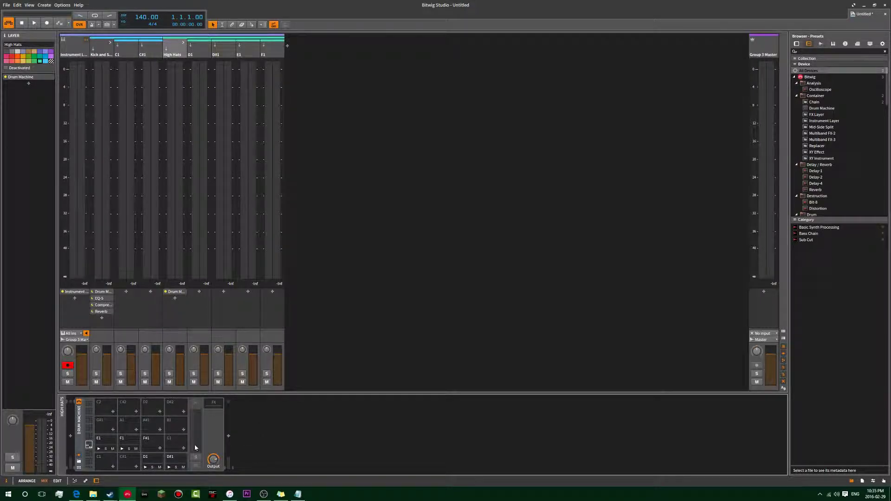
click(77, 49)
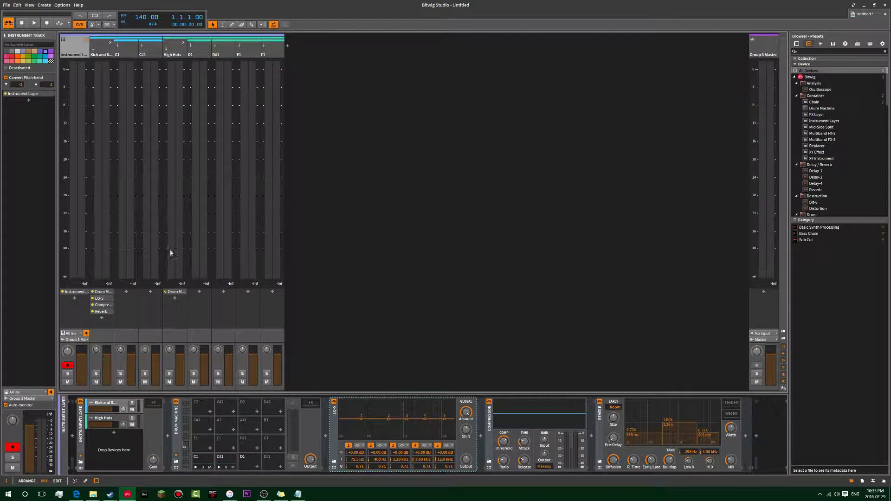
click(335, 429)
shift+click(598, 427)
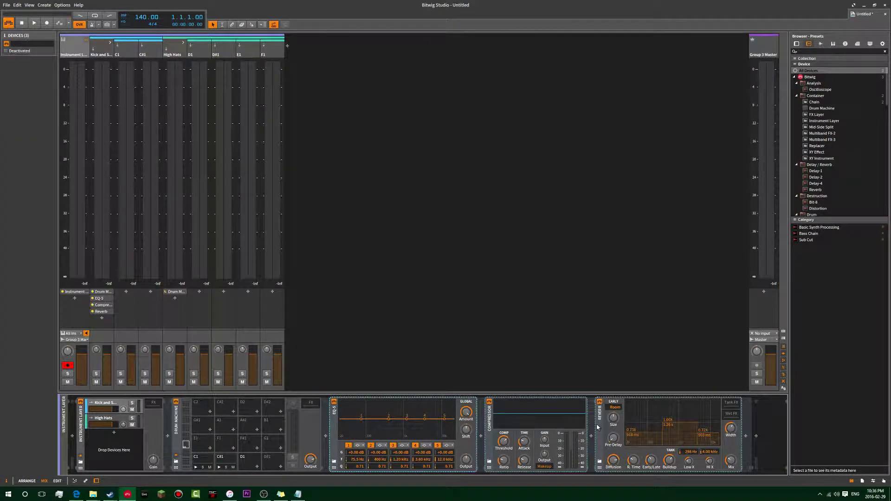
Insert an EQ-5 after the Drum Machine in the High Hats layer.
click(188, 55)
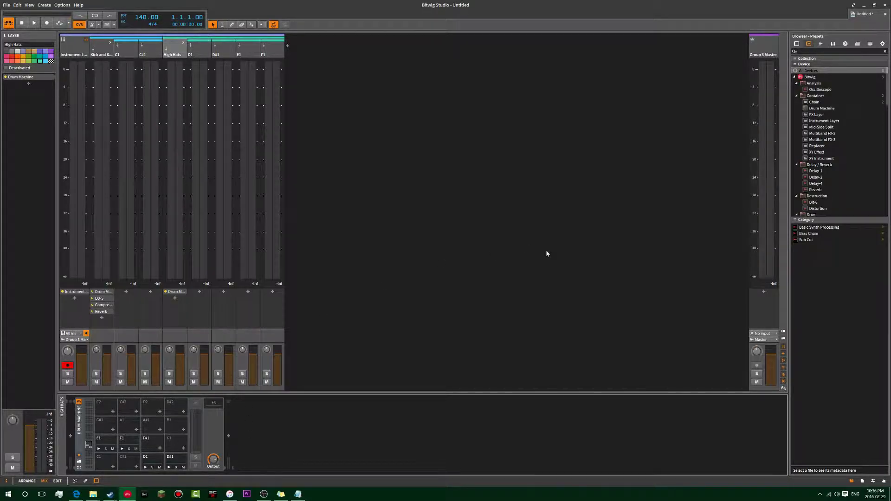
click(228, 437)
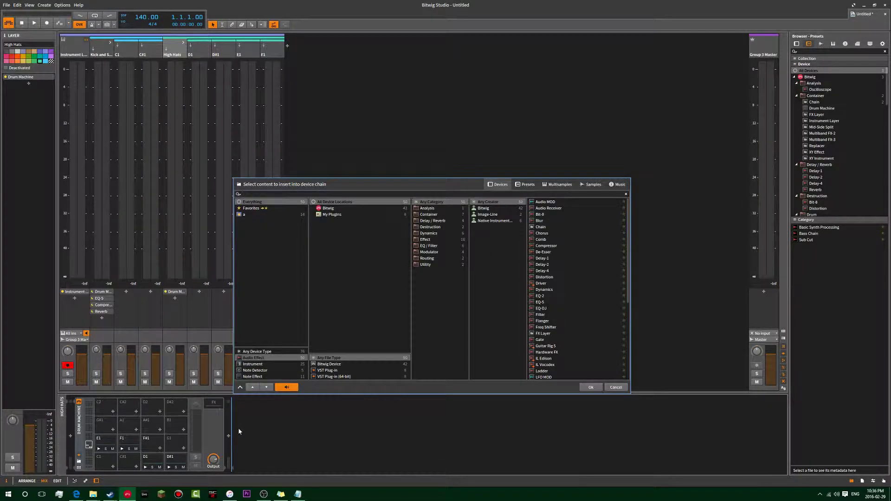
text(eq)
double_click(545, 209)
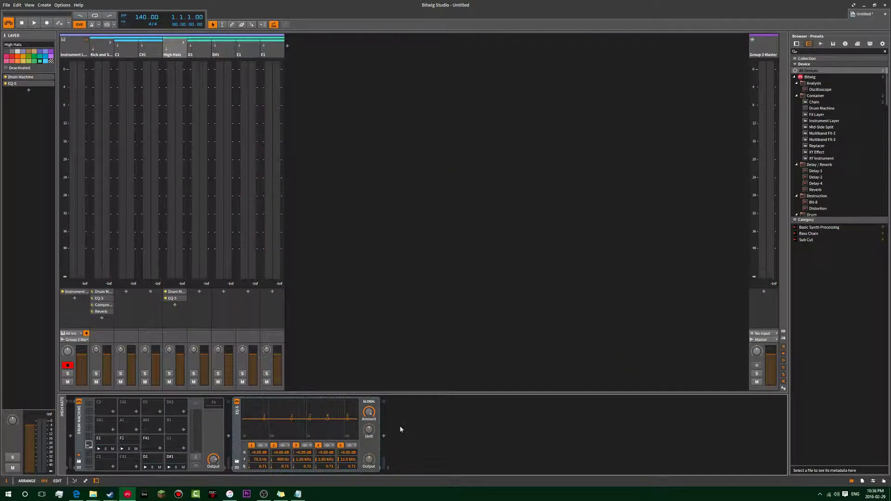
Add a Compressor and a Reverb after the EQ-5 in the High Hats layer.
click(384, 437)
text(c)
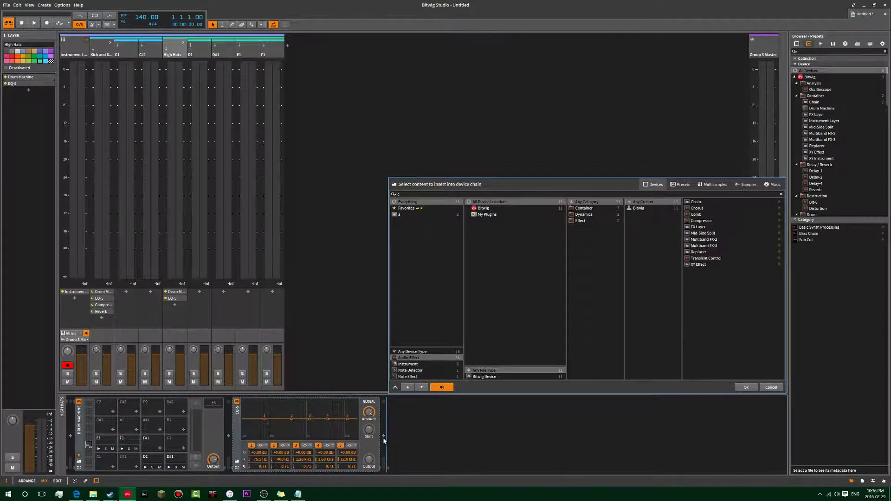
double_click(711, 222)
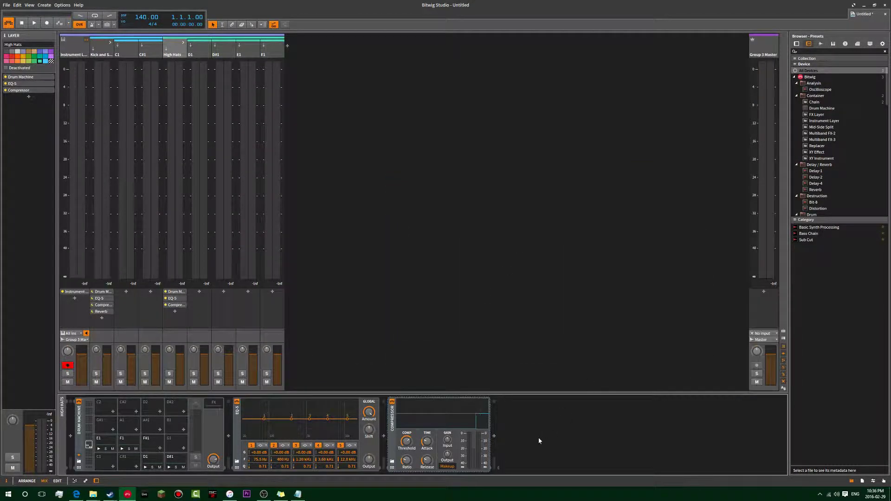
click(493, 436)
text(rev)
double_click(798, 220)
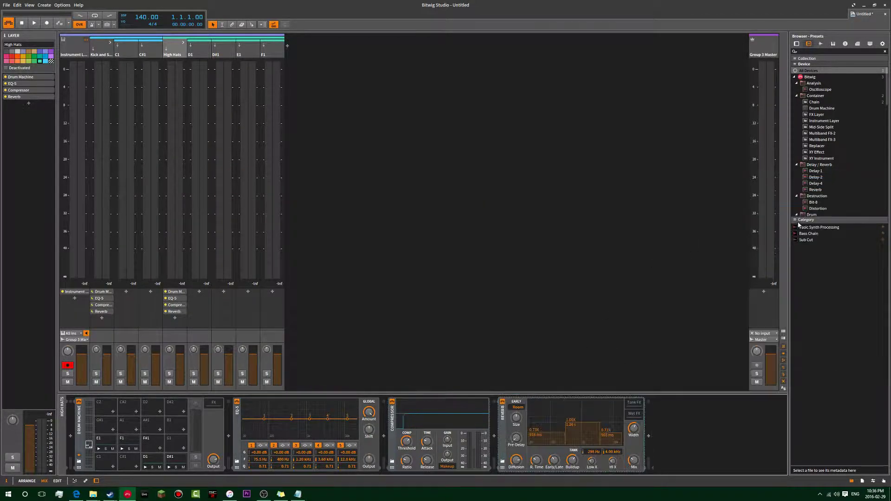
Add a Dynamics device after the Reverb in the High Hats layer.
click(76, 55)
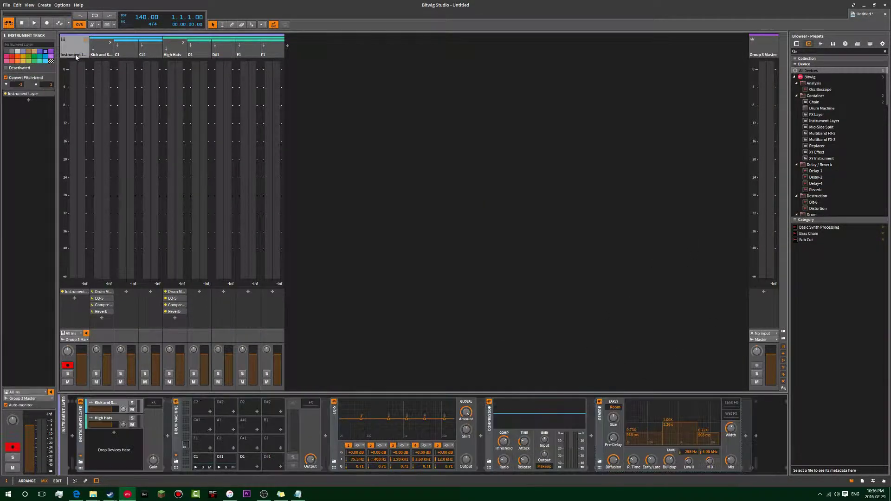
click(179, 46)
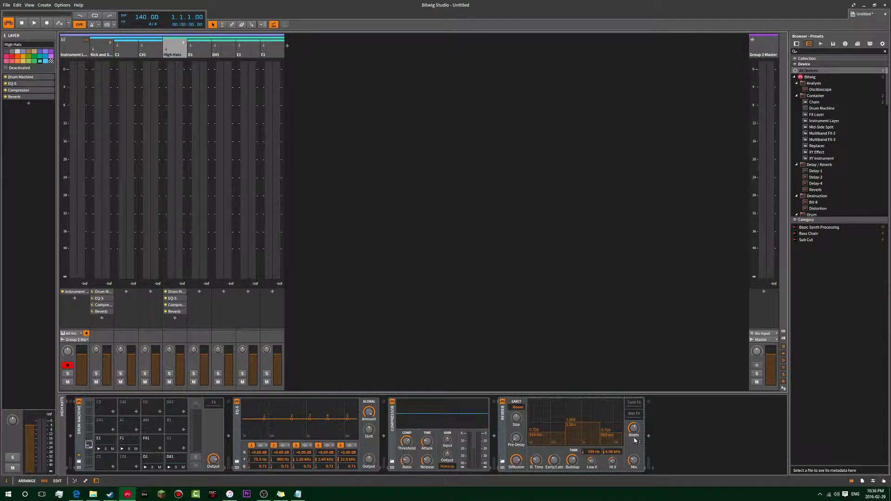
click(648, 436)
text(dy)
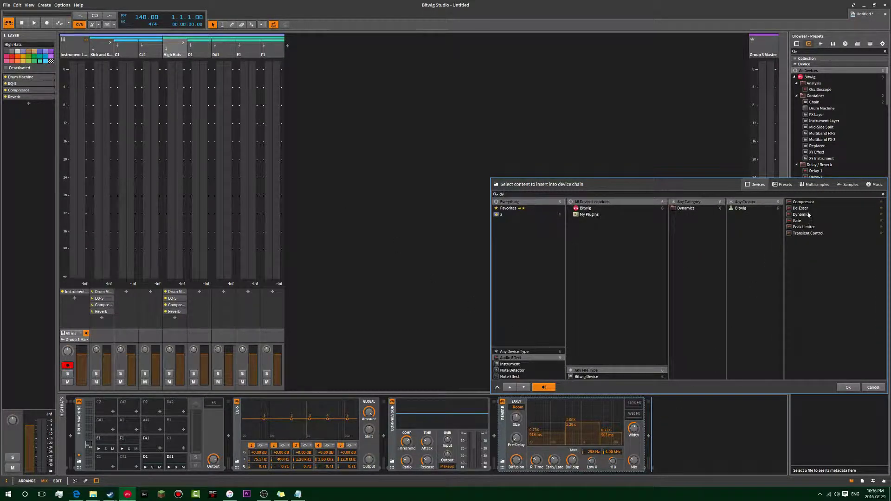
double_click(808, 214)
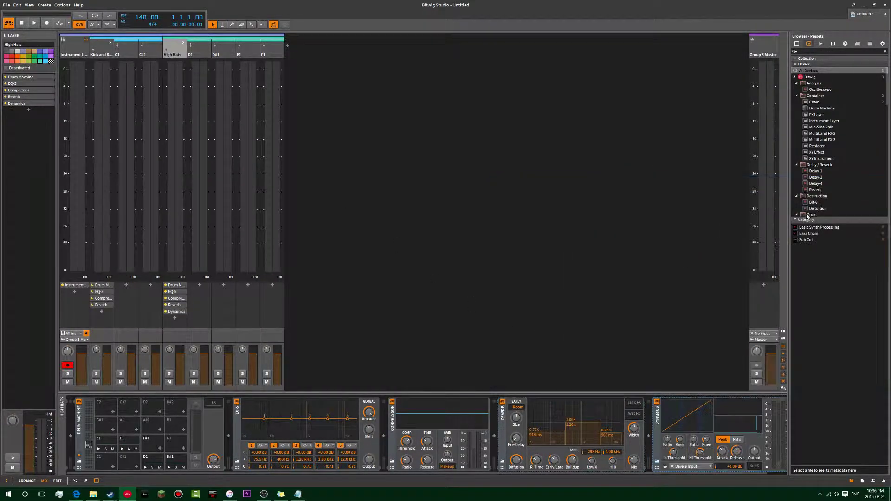
Set the Dynamics sidechain input to Kick and Snare (POST) from Group 3's Instrument Layer chains, and review both layers' effect chains.
click(683, 466)
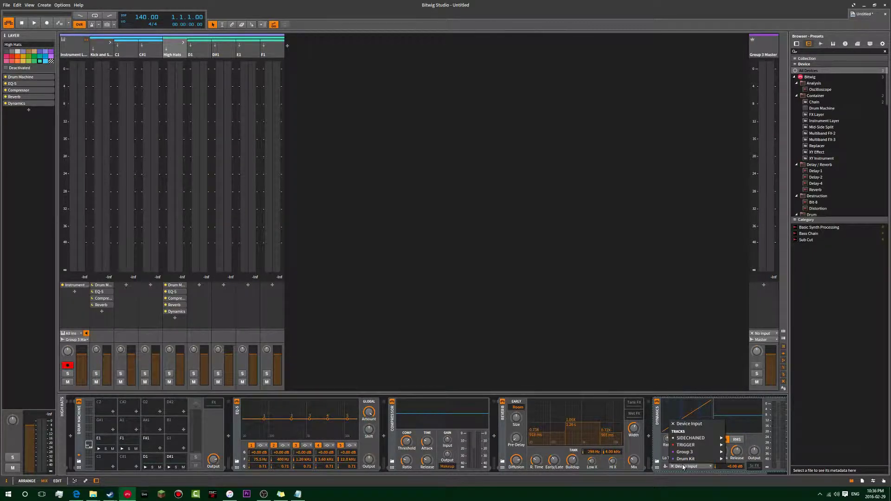
mouse_move(700, 460)
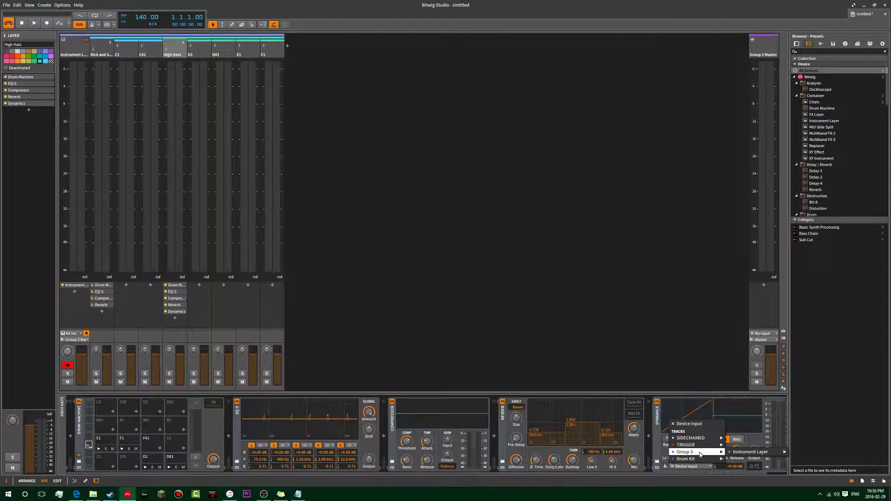
mouse_move(734, 452)
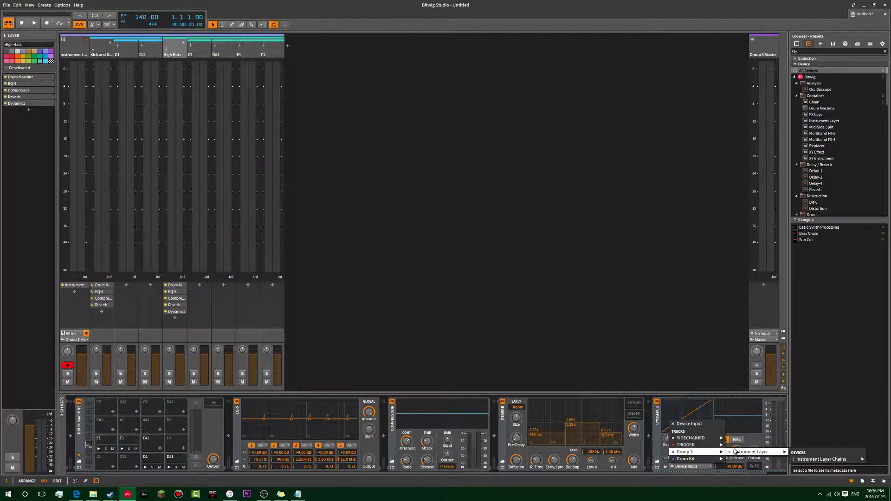
mouse_move(815, 462)
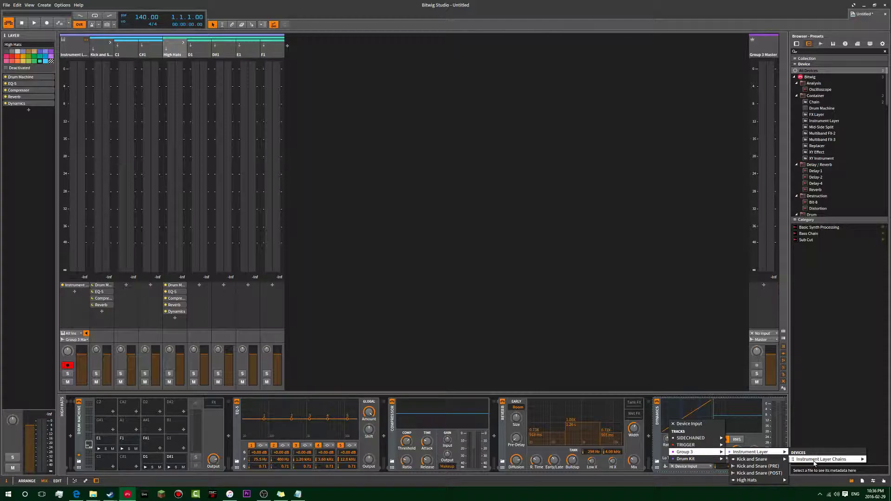
mouse_move(778, 461)
mouse_move(761, 482)
click(761, 473)
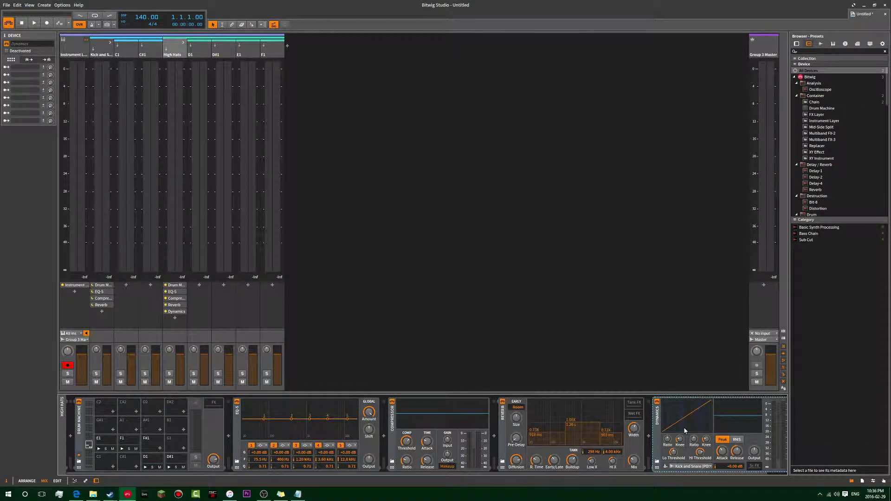
click(100, 52)
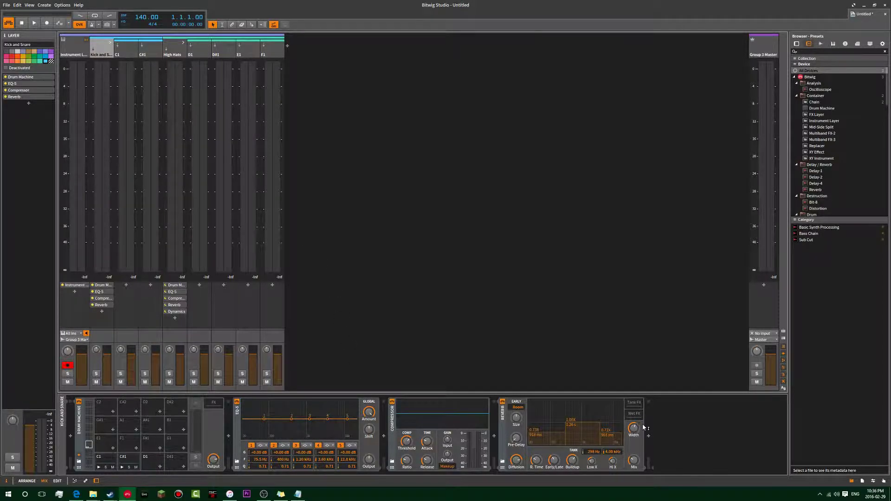
click(173, 52)
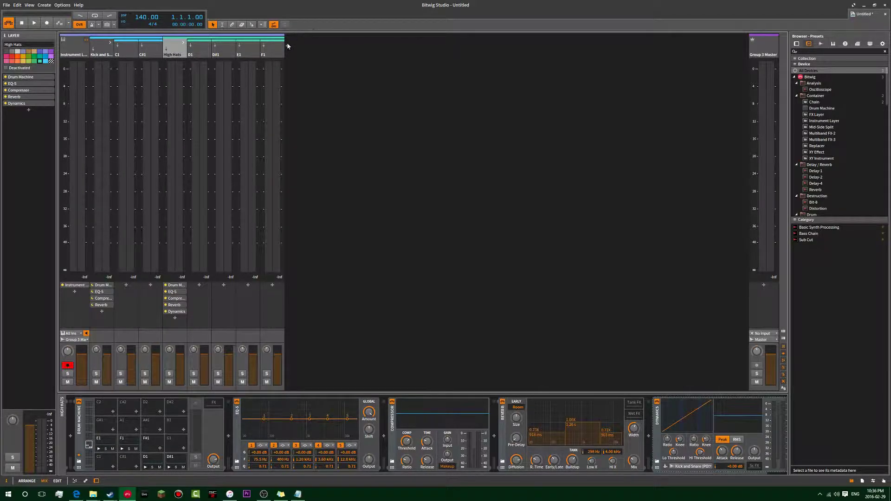
Create a new instrument track after the Instrument Layer channels with a Sampler on it.
click(287, 46)
text(drt)
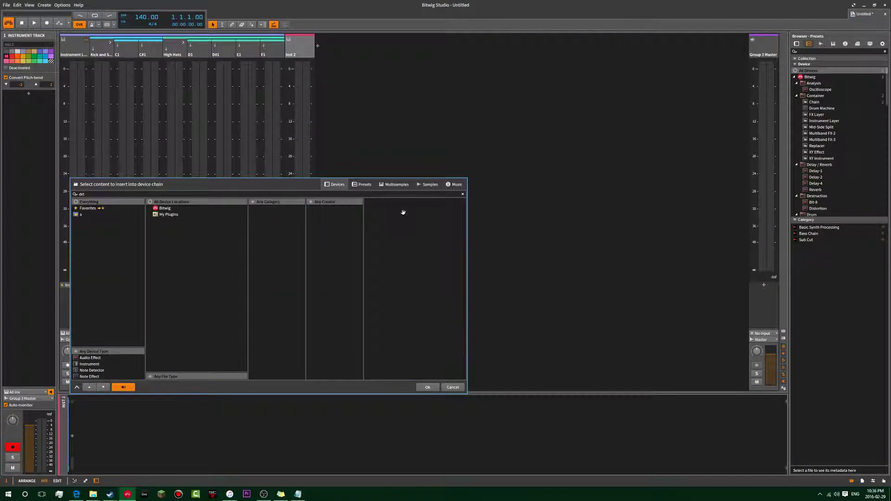
key(BackSpace)
key(BackSpace)
key(BackSpace)
text(samp)
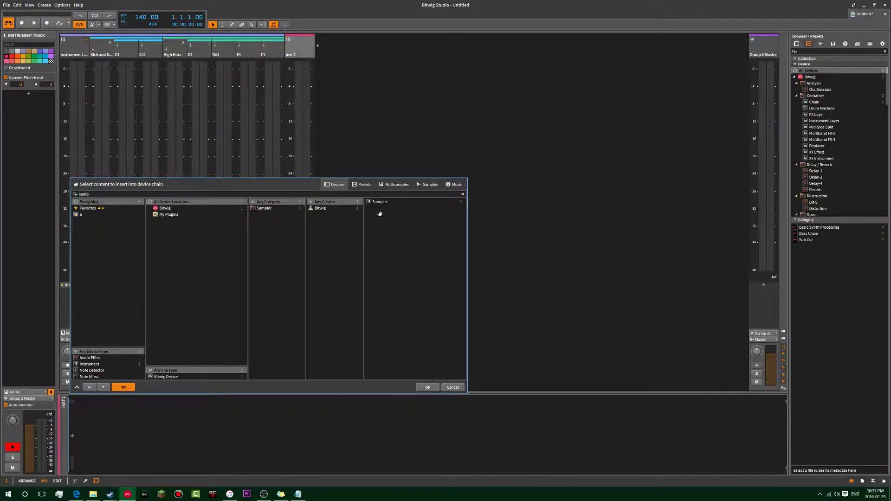
double_click(381, 203)
Load the sample Trigger 01.wav from My Sample Library into the new track's Sampler.
click(820, 44)
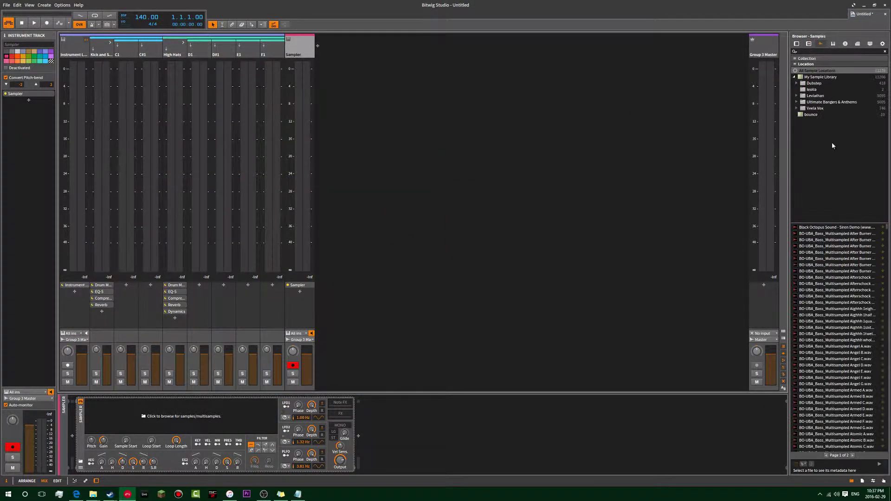
click(812, 109)
click(807, 90)
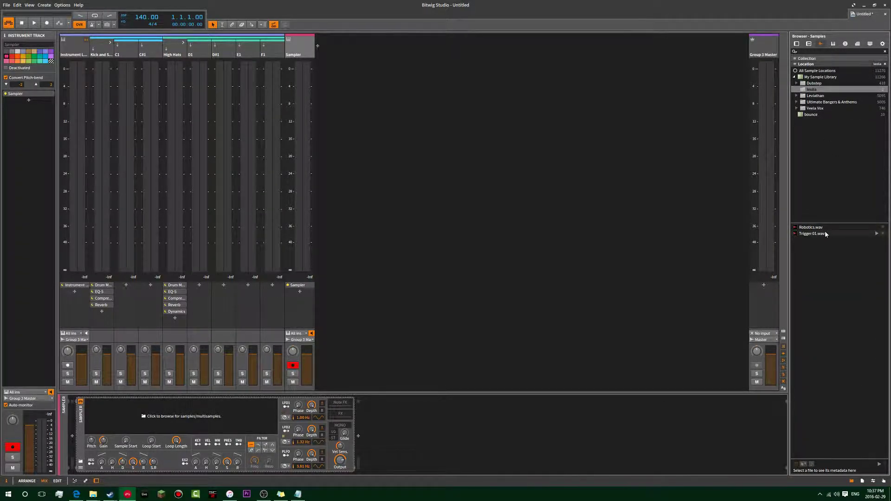
drag(825, 234, 149, 404)
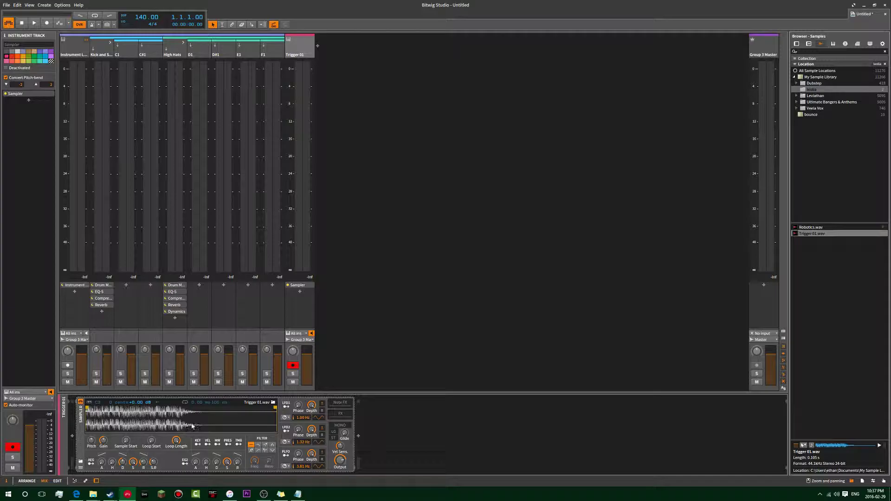
Set the sidechain input of the High Hats layer's Dynamics device to TRIGGER (POST).
click(68, 45)
click(309, 53)
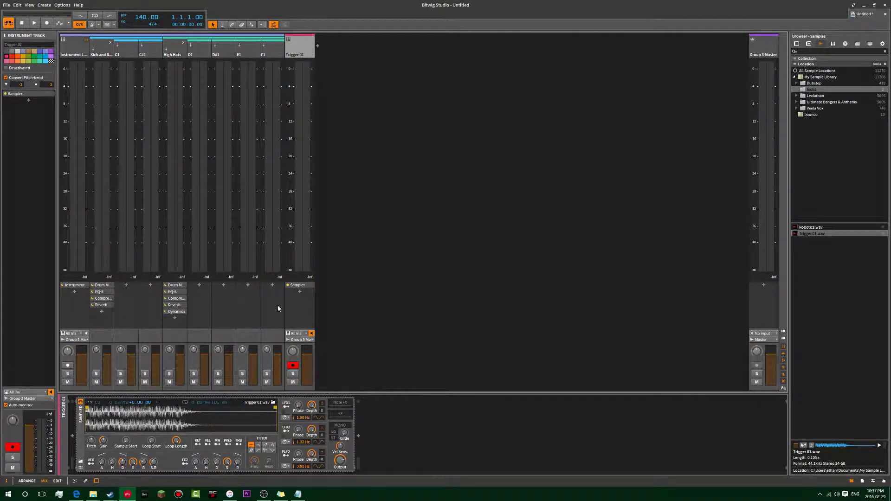
click(109, 51)
click(173, 56)
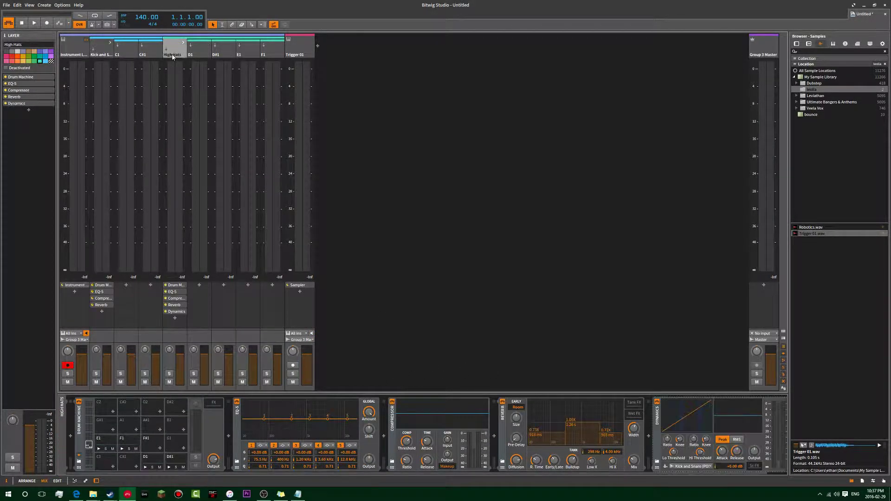
click(691, 467)
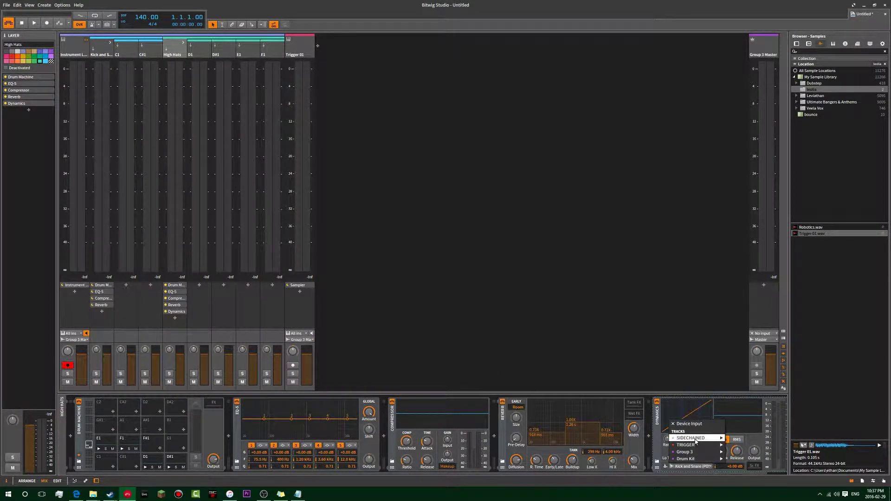
mouse_move(698, 445)
click(749, 451)
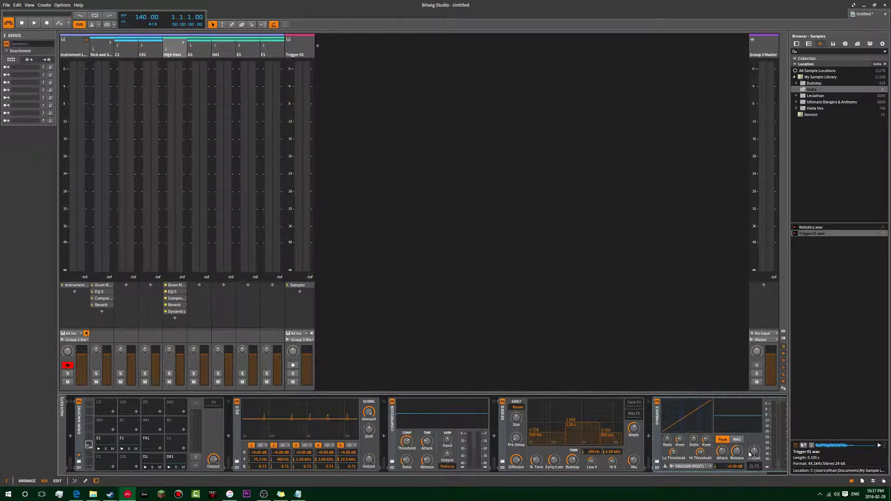
Adjust the upper threshold of the High Hats layer's Dynamics device and check the Trigger 01 track and the Kick and Snare layer.
click(300, 45)
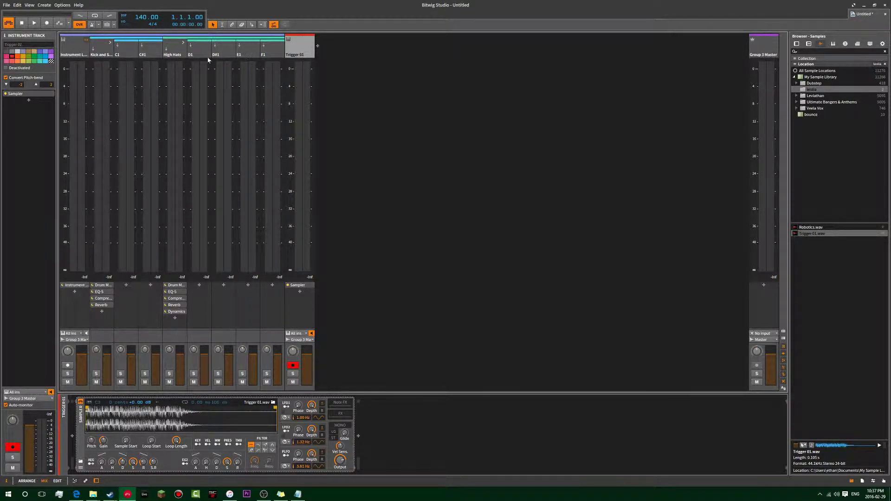
click(173, 49)
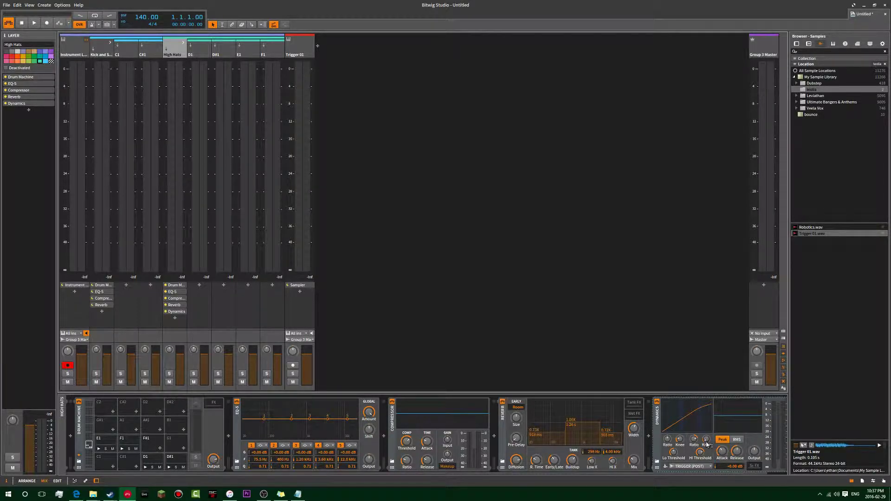
drag(699, 451, 700, 457)
click(289, 46)
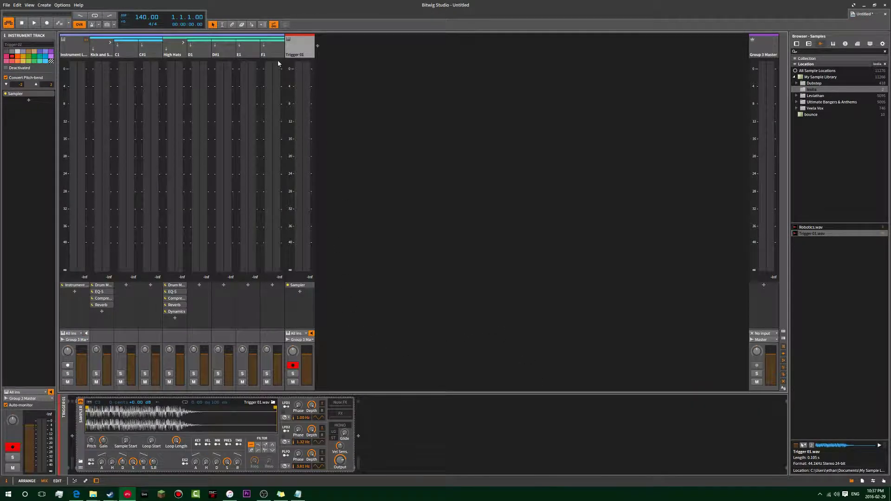
click(101, 47)
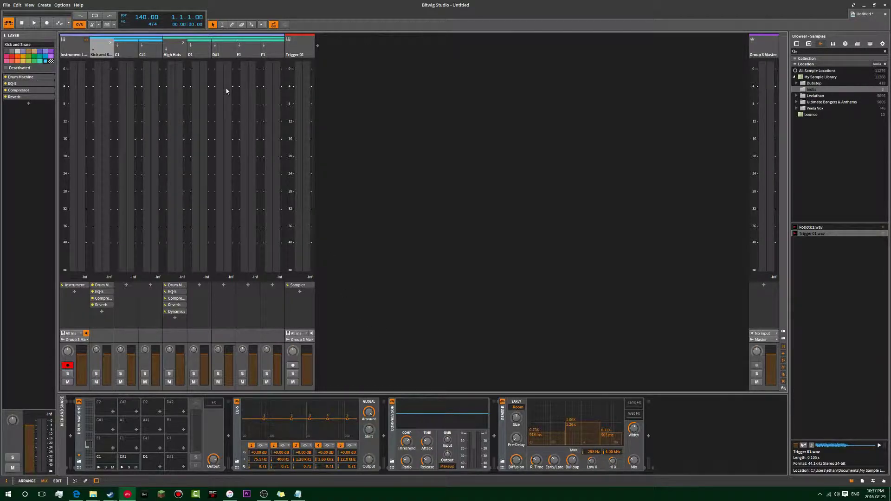
Create a one-bar note clip at bar 1 on the Instrument Layer track and open it for note editing.
key(alt+1)
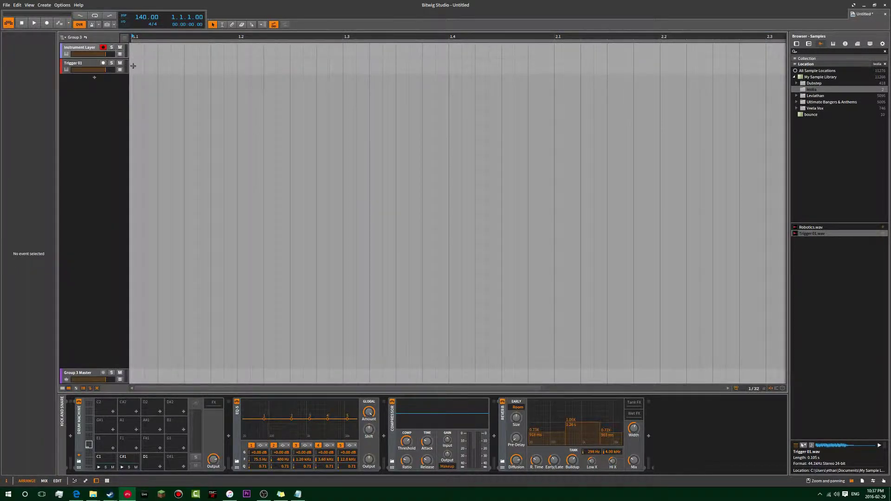
click(90, 64)
click(93, 49)
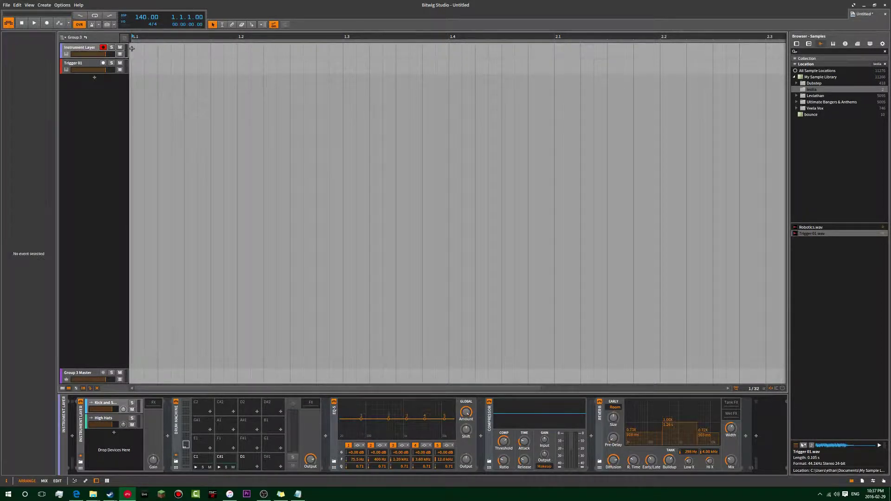
double_click(193, 50)
double_click(194, 51)
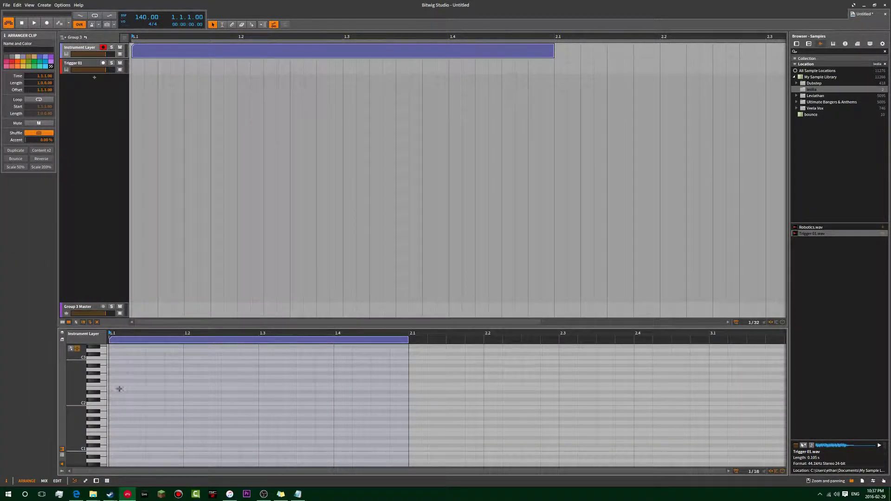
Add a C2 note on beat 1 and C2 plus C#2 notes on beat 2, and copy them to beats 3 and 4.
click(104, 406)
double_click(185, 403)
double_click(190, 399)
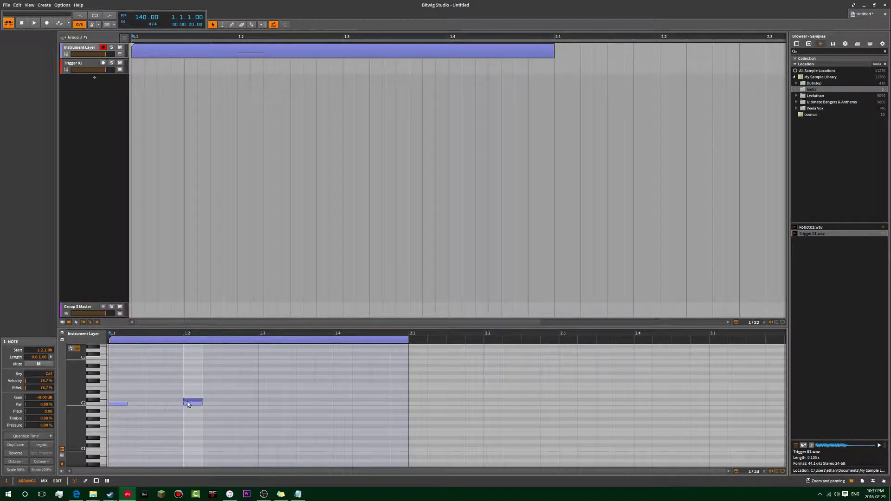
drag(216, 379, 108, 434)
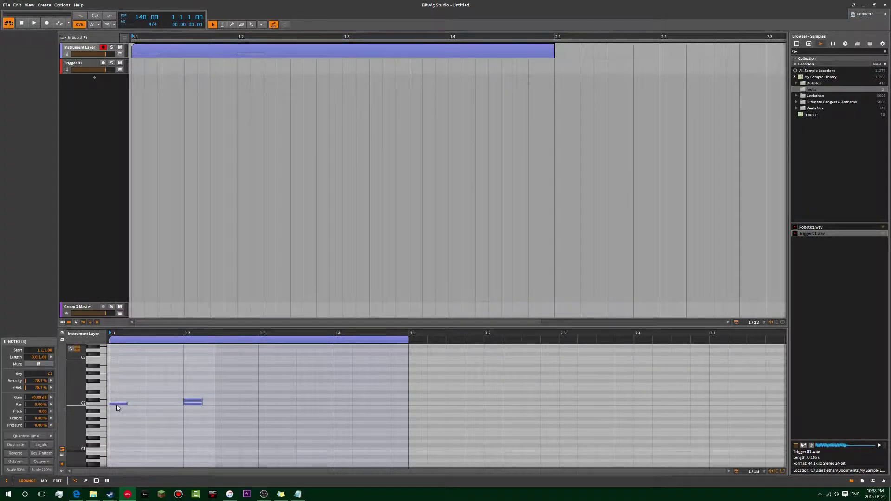
ctrl+drag(118, 405, 268, 405)
click(237, 408)
Add off-beat notes C#2 at 1.1.3, D2 at 1.2.3, D#2 at 1.3.3 and D2 at 1.4.3.
double_click(152, 398)
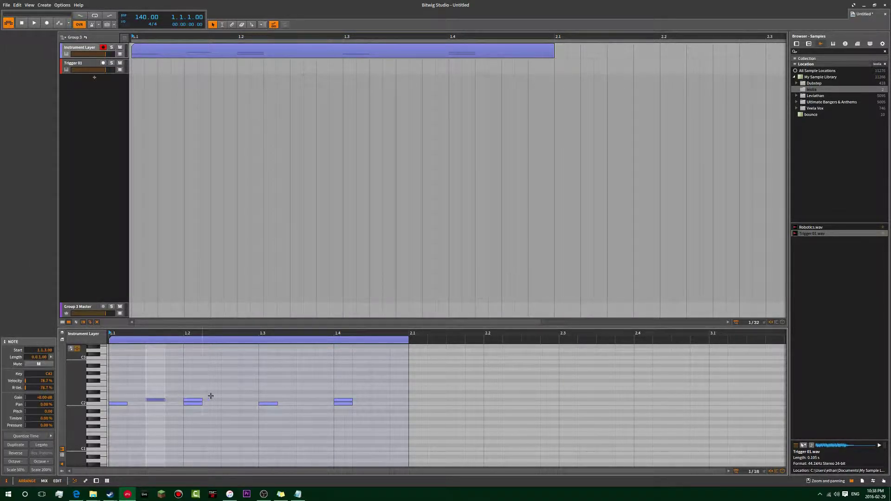
double_click(226, 399)
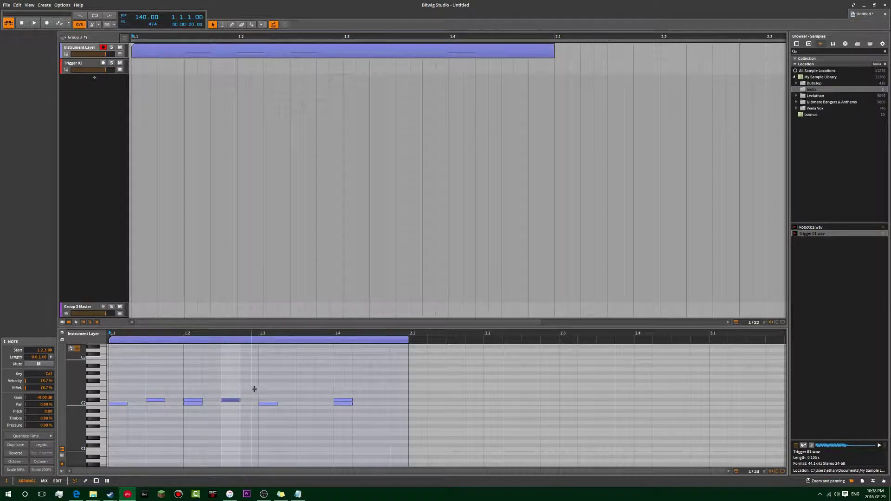
key(Up)
double_click(299, 392)
click(379, 395)
double_click(379, 395)
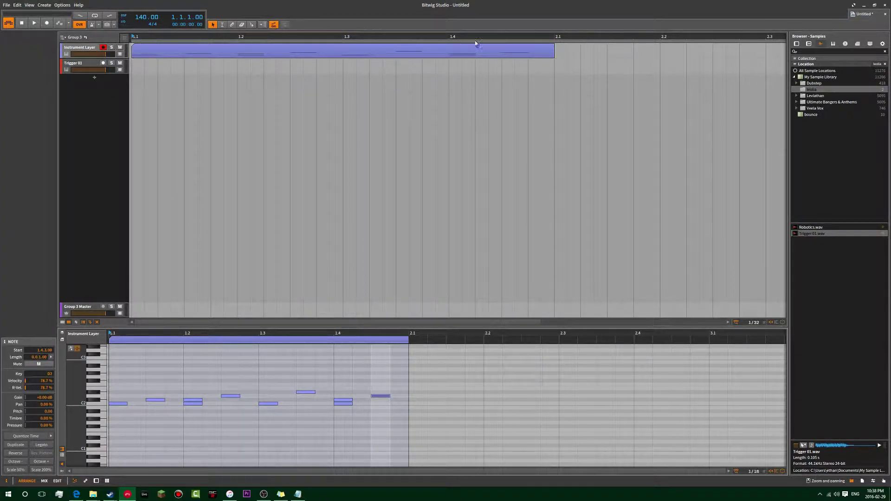
Set the arranger loop region to bar 1 and start playback.
scroll(501, 88, down, 8)
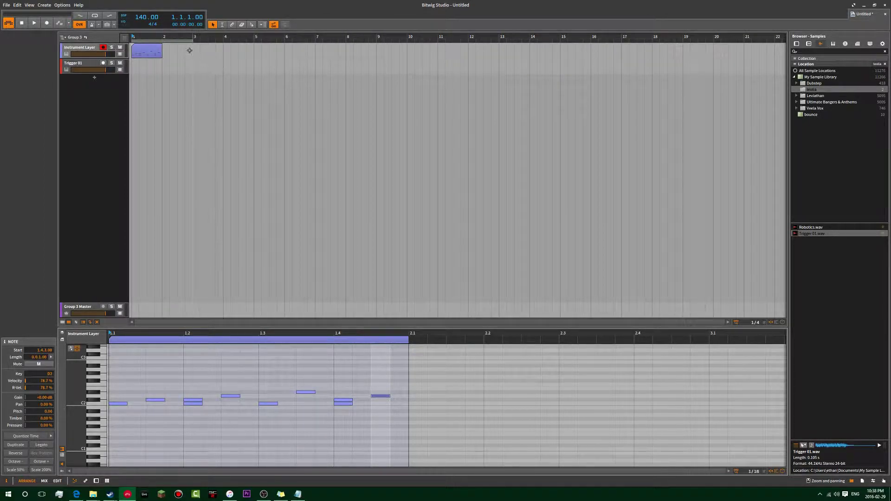
drag(192, 40, 166, 41)
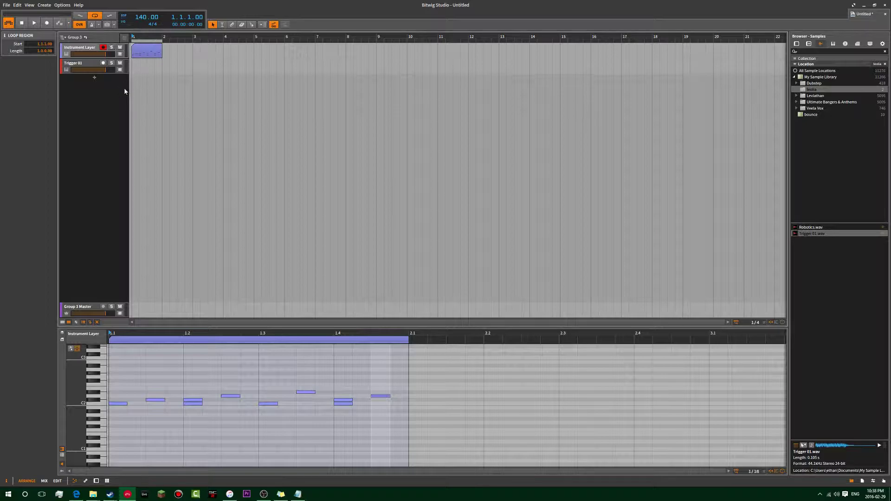
key(space)
Check which pads the Kick and Snare layer plays, and transpose all notes in the Instrument Layer clip down one octave.
click(81, 48)
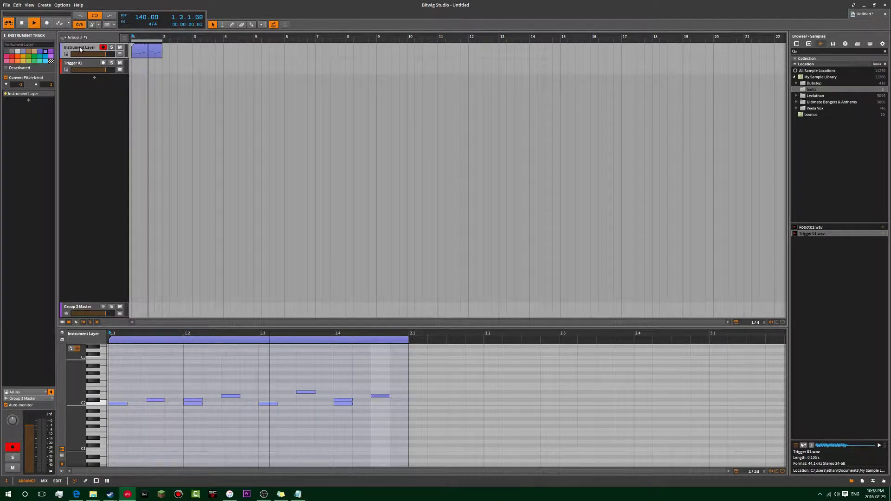
click(41, 95)
key(Tab)
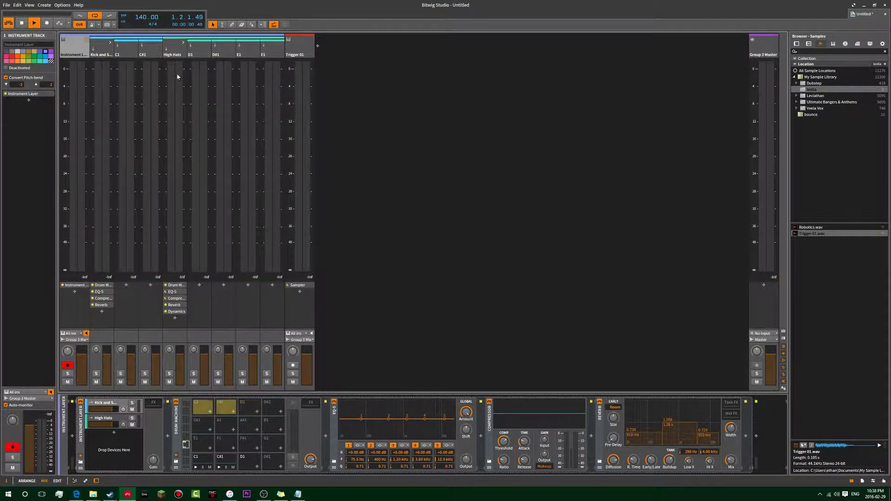
click(103, 49)
key(alt+1)
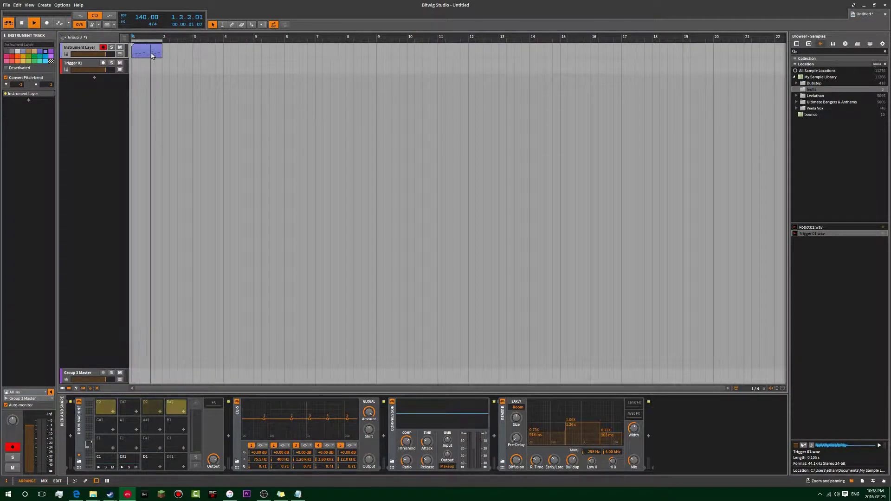
click(151, 56)
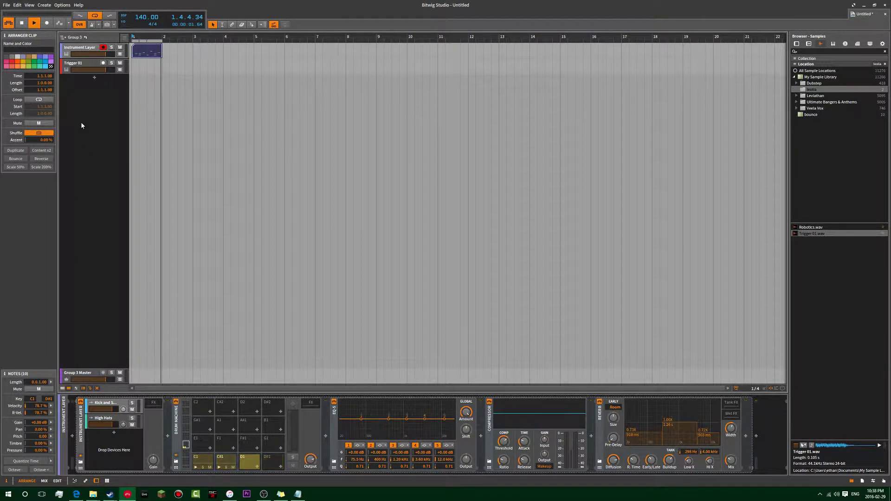
Check the High Hats layer's pads, and raise the clip's note at 1.1.3 to D#1 and the one at 1.3.3 to E1.
key(alt+2)
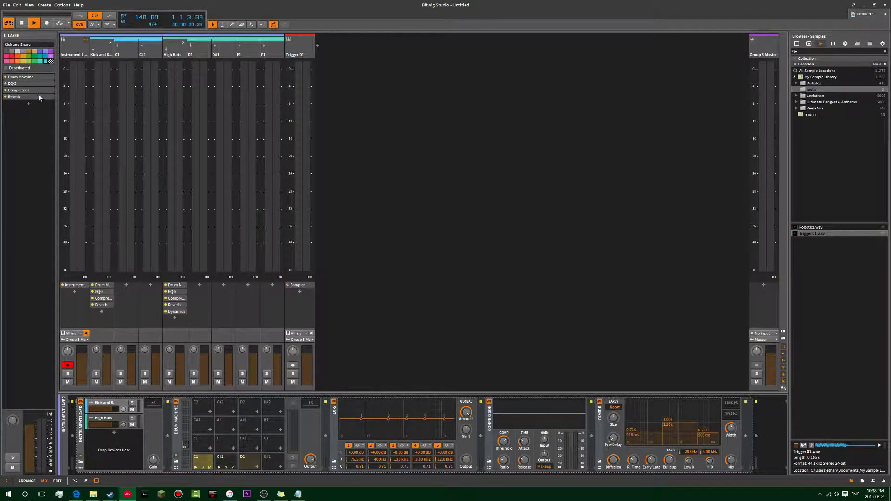
click(176, 48)
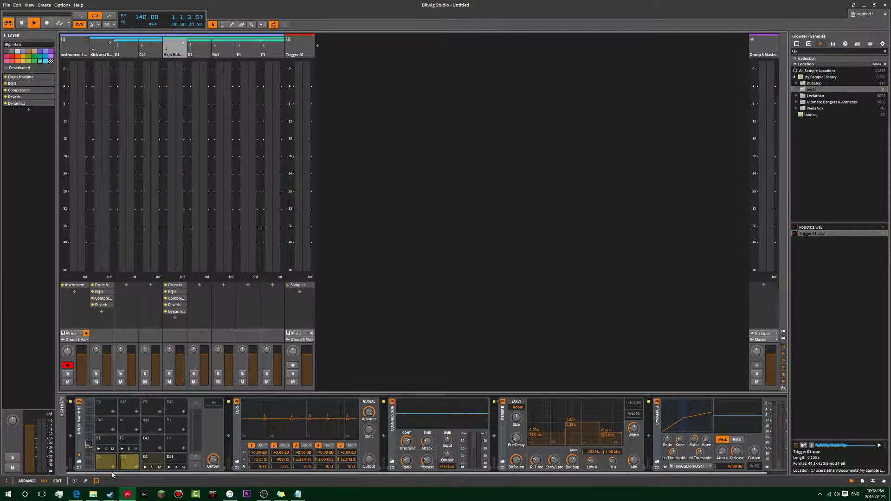
key(Tab)
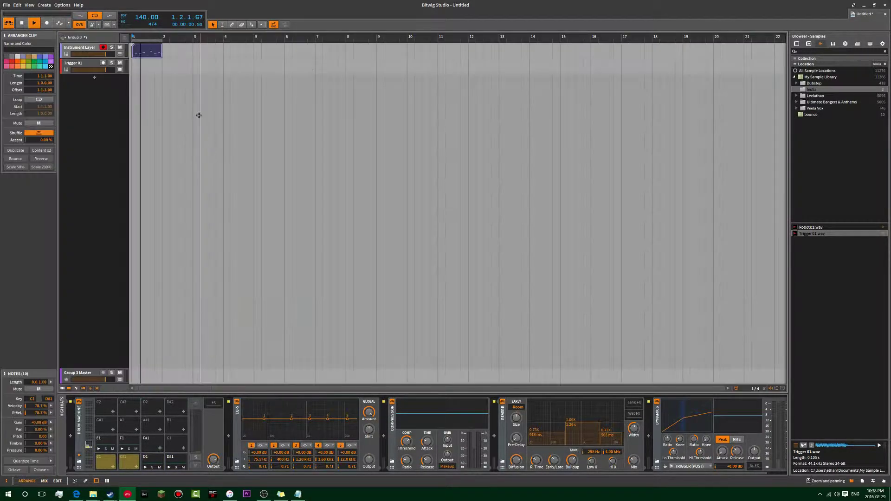
key(e)
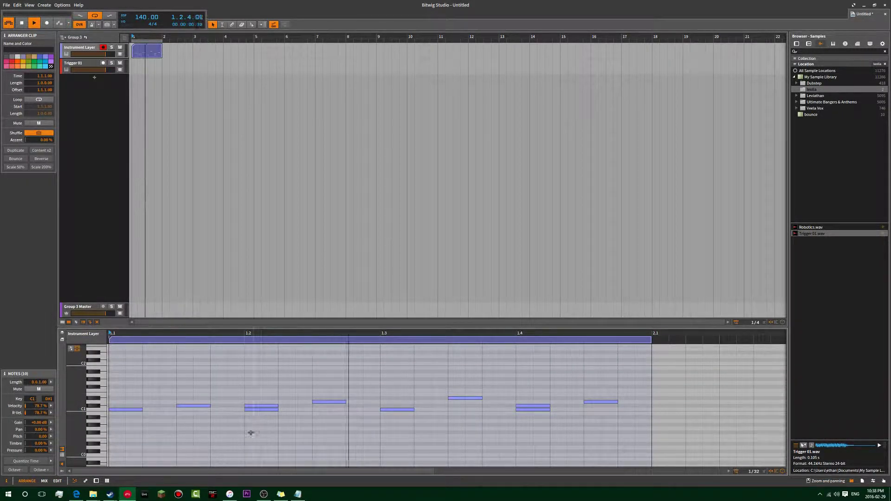
click(202, 405)
key(Up)
key(Up)
drag(464, 398, 465, 394)
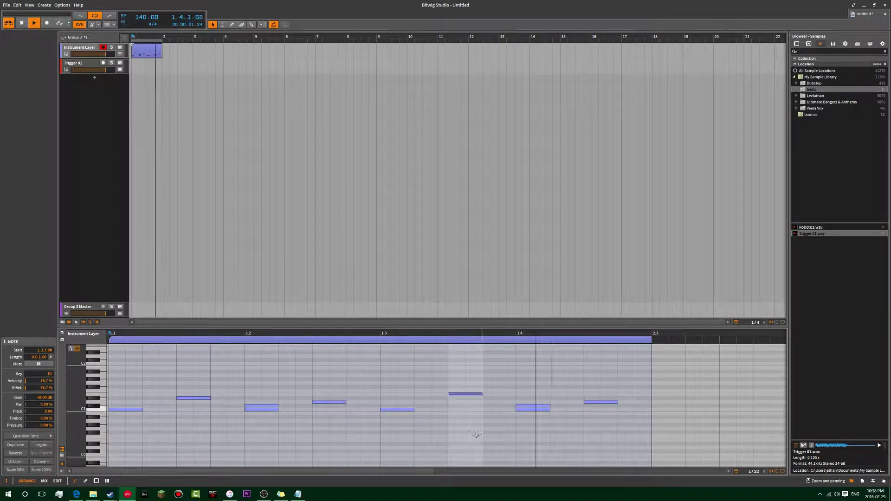
click(600, 402)
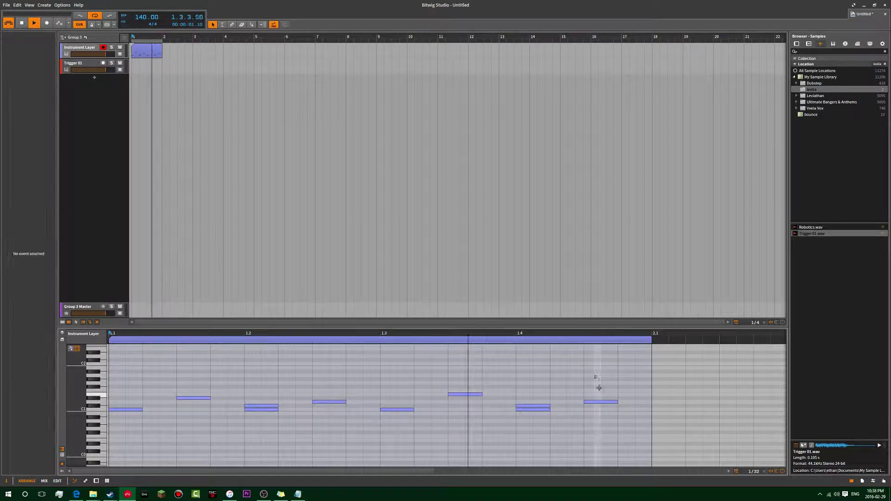
click(611, 451)
Examine which Drum Machine pads the looping clip triggers in the Kick and Snare and High Hats layers.
click(93, 50)
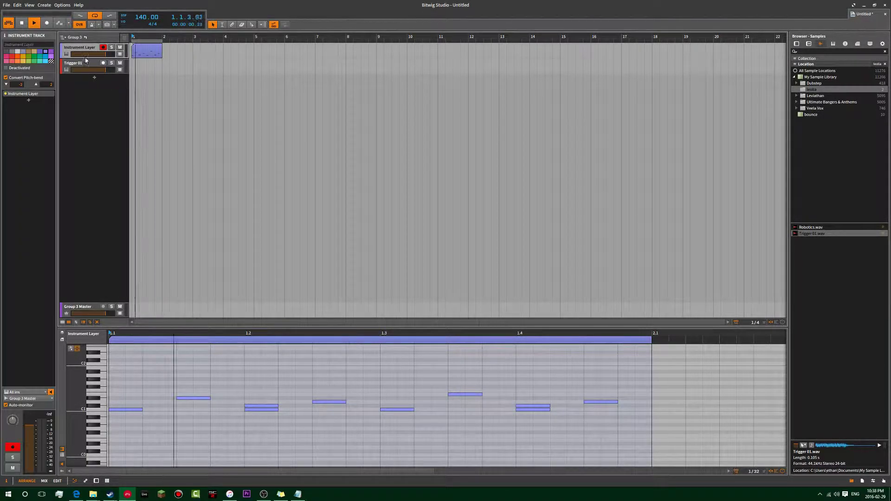
key(Tab)
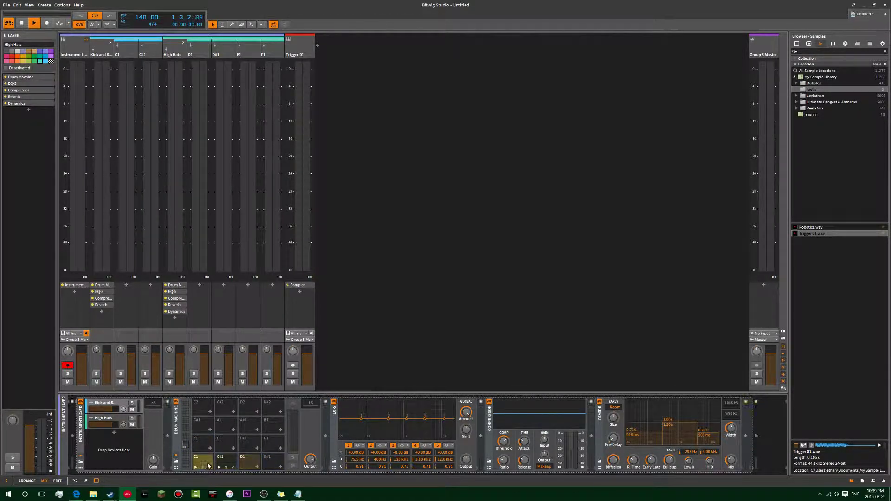
click(116, 404)
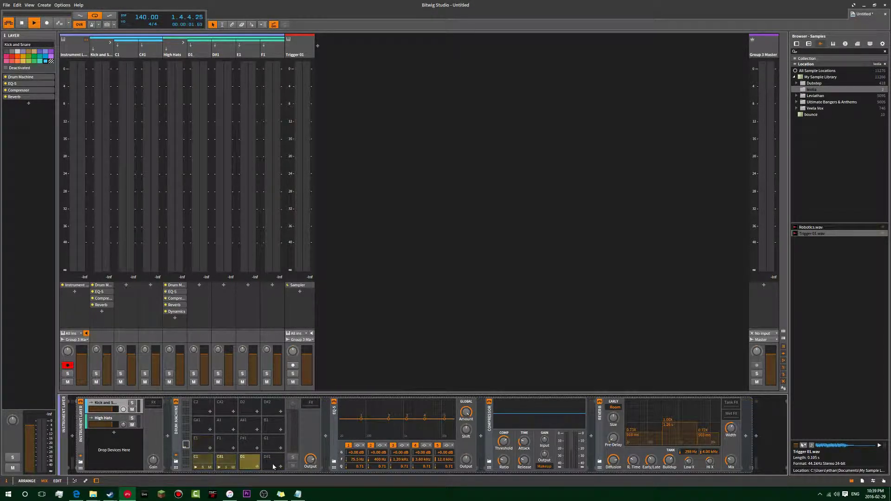
click(116, 420)
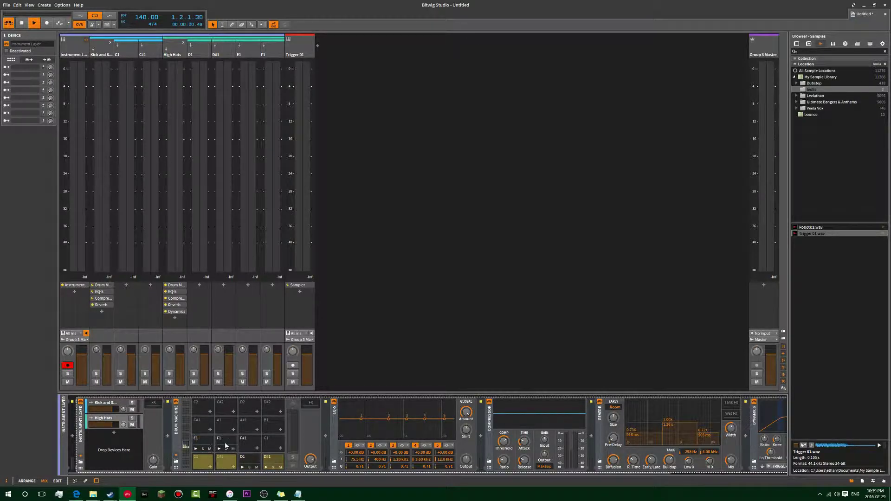
key(Tab)
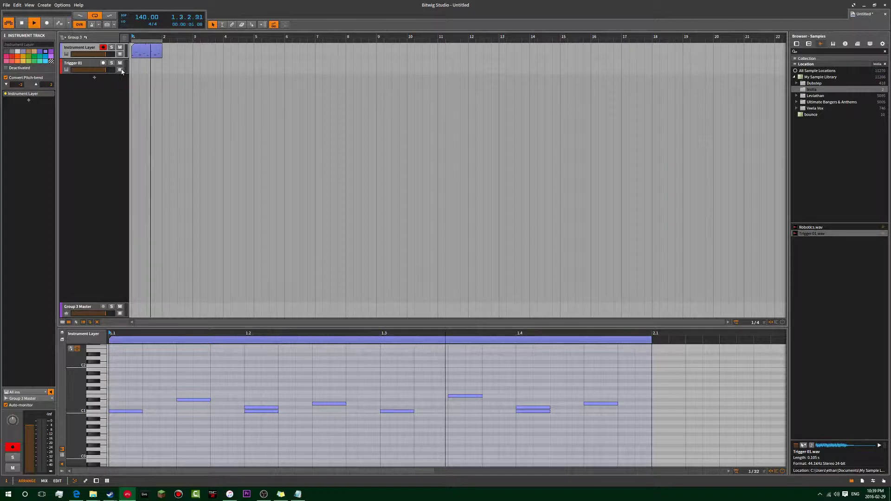
key(alt+2)
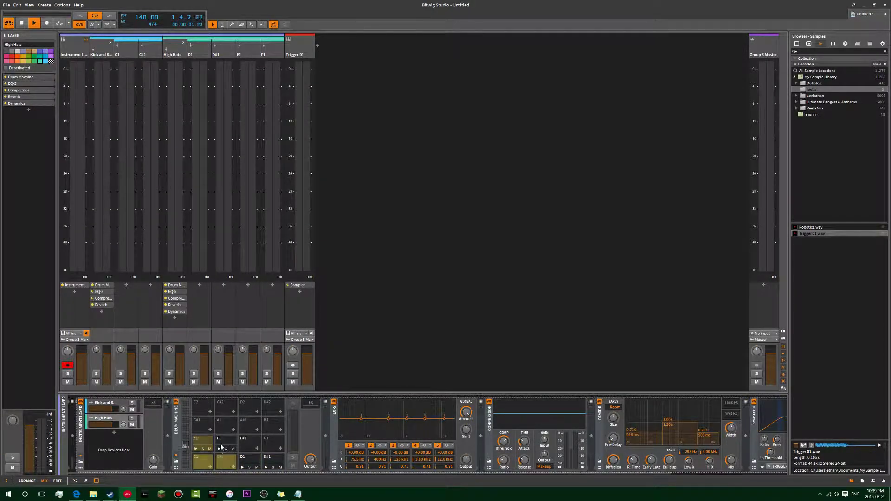
click(119, 418)
key(alt+1)
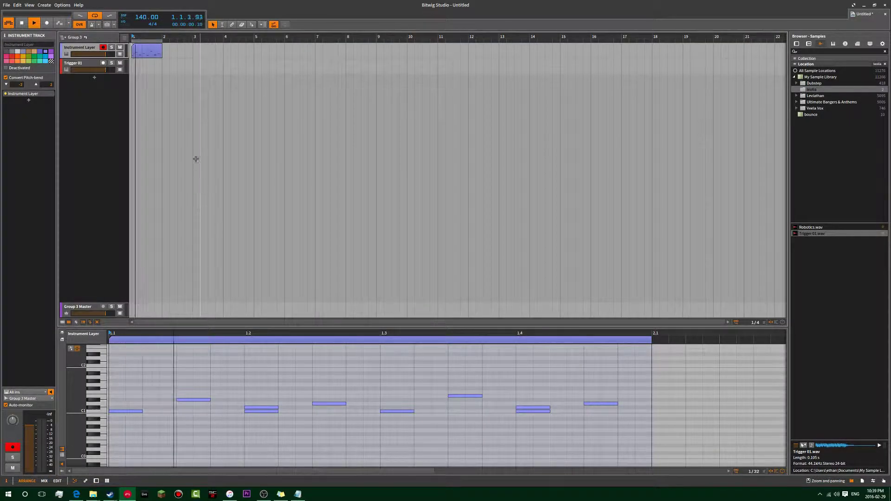
Add a new instrument track with a Drum Machine below Trigger 01, and duplicate that track.
click(141, 56)
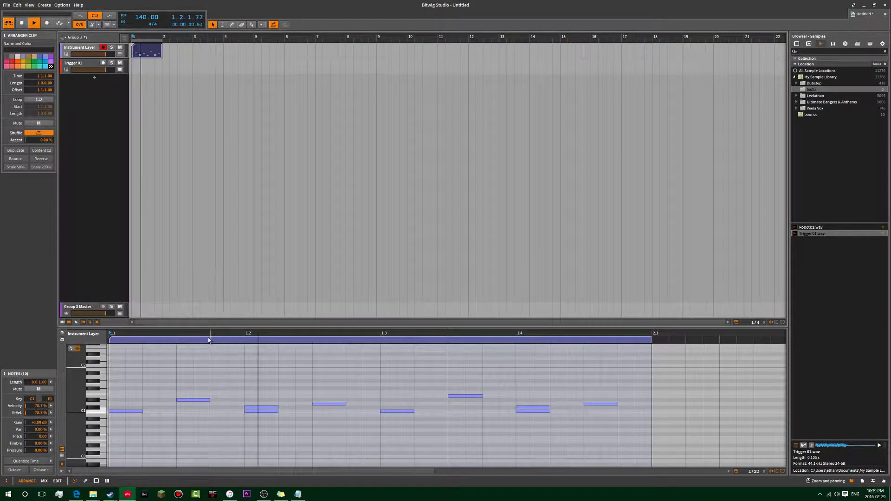
scroll(218, 352, down, 3)
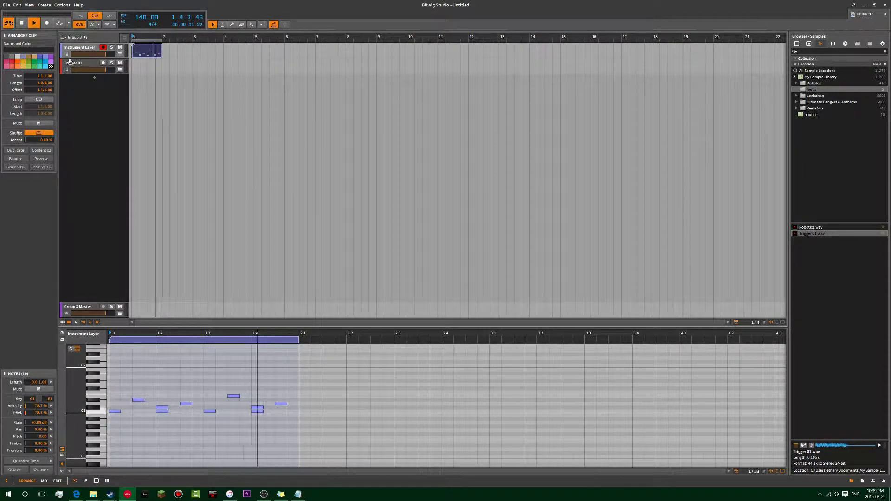
click(94, 78)
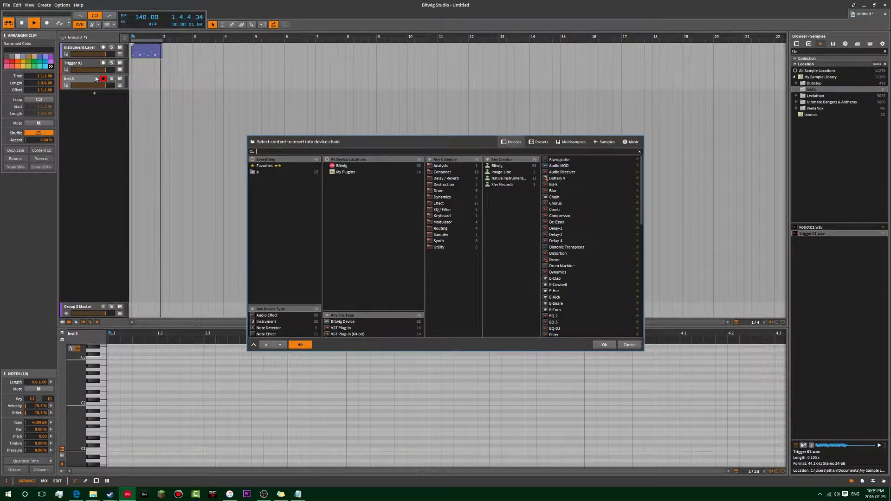
text(dr)
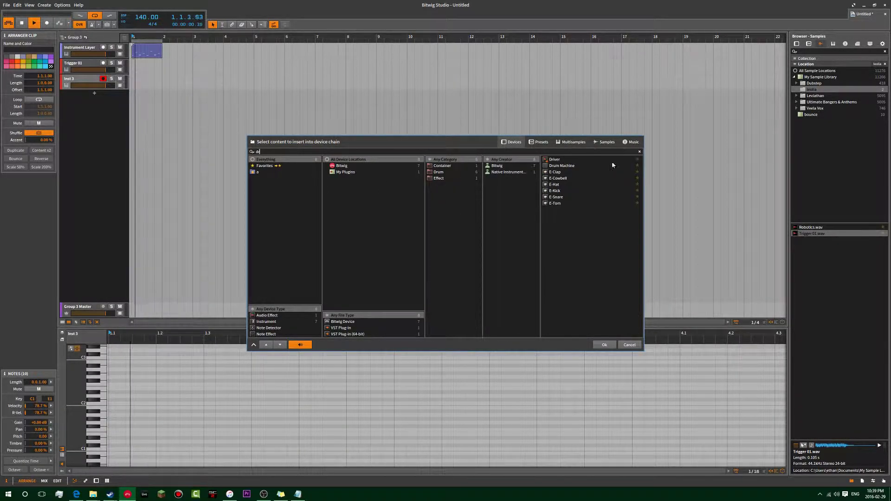
double_click(561, 165)
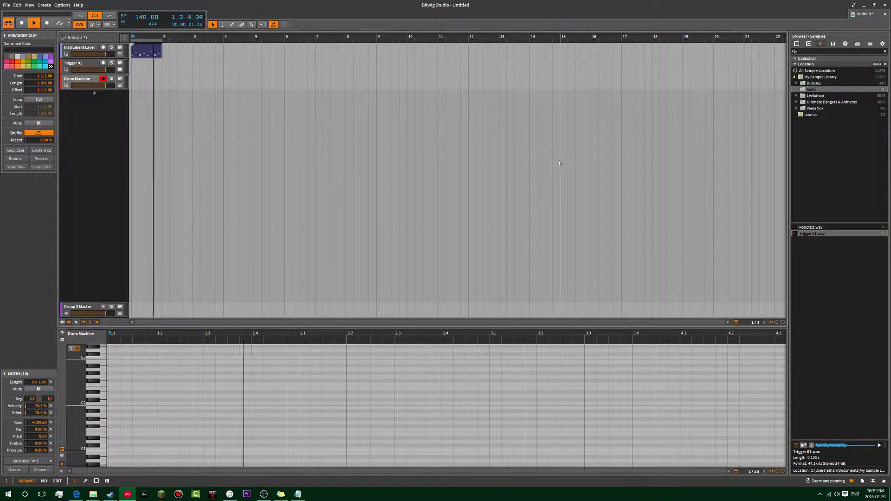
click(80, 83)
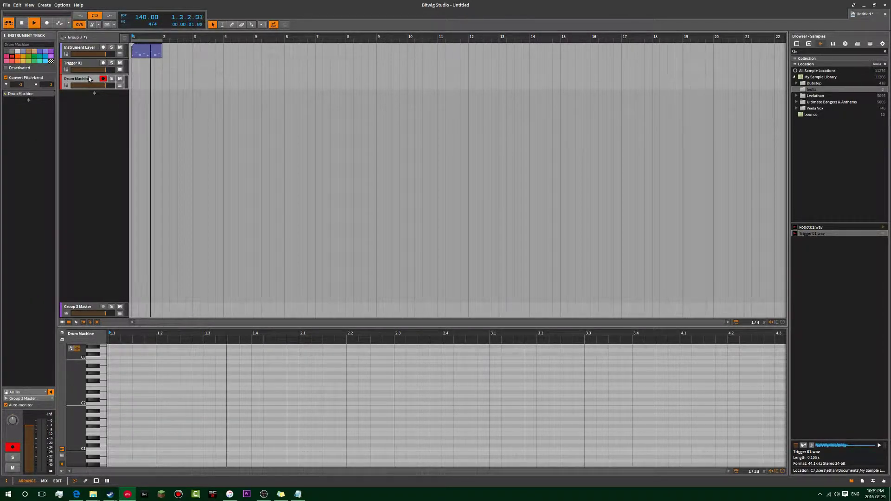
key(ctrl+d)
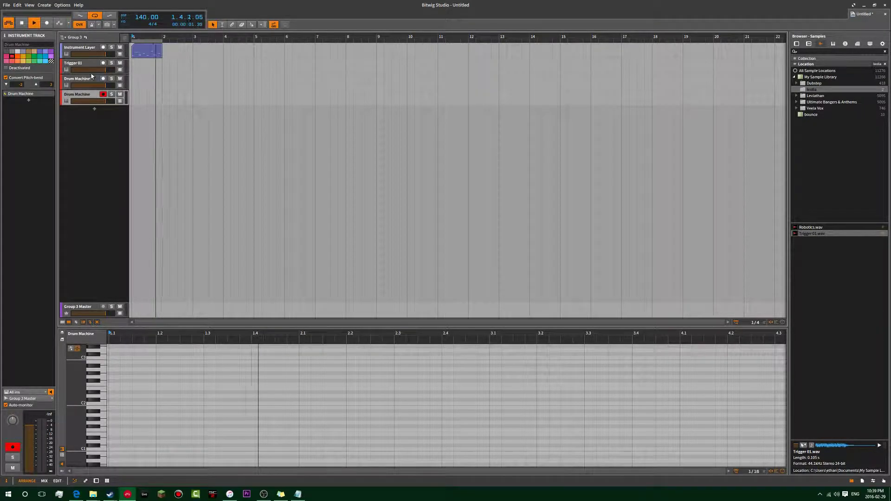
Stop playback, copy the Instrument Layer clip to bar 1 of the first Drum Machine track, and deactivate the Instrument Layer track.
click(146, 51)
mouse_move(145, 65)
mouse_down()
mouse_move(143, 84)
mouse_move(141, 57)
mouse_up()
click(83, 49)
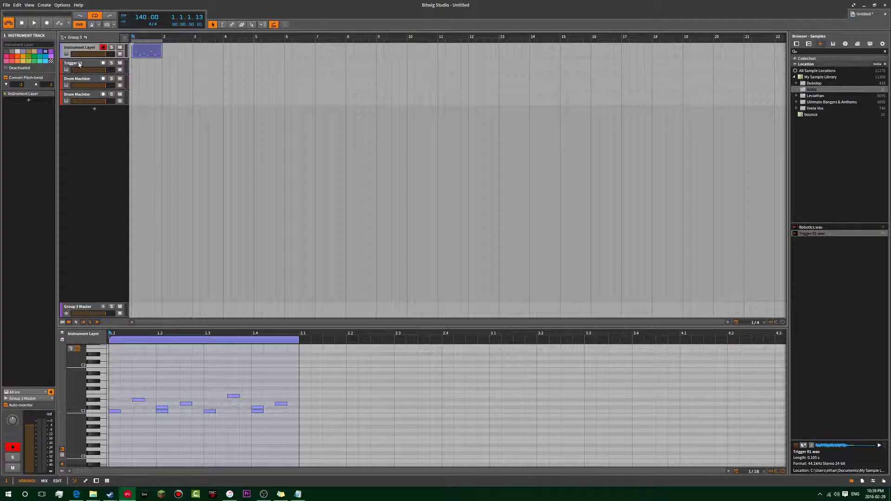
drag(145, 55, 141, 82)
Move the four off-beat notes from the copied clip into a new one-bar clip on the second Drum Machine track, starting at 1.1.3.
drag(291, 390, 282, 414)
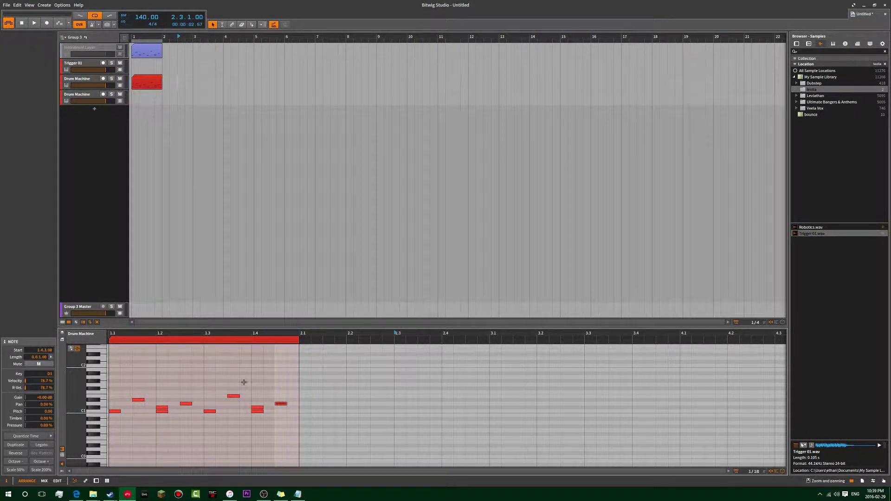
drag(236, 372, 231, 414)
drag(192, 388, 188, 412)
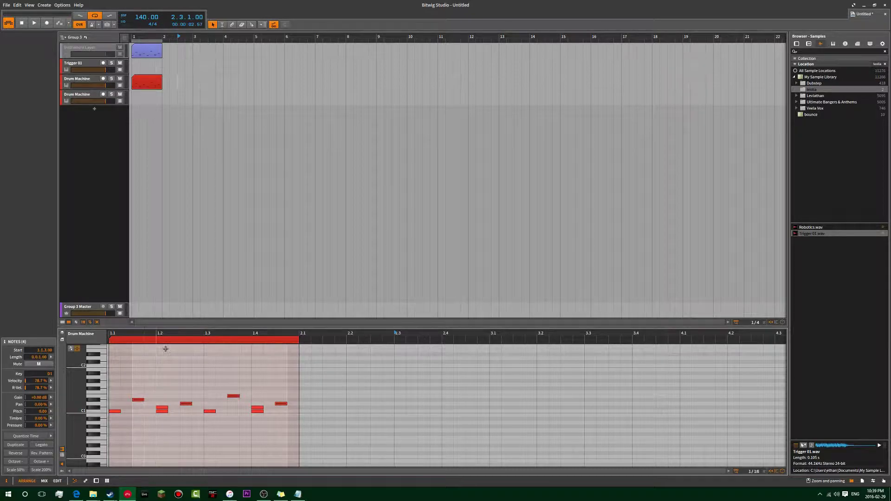
click(131, 100)
double_click(131, 101)
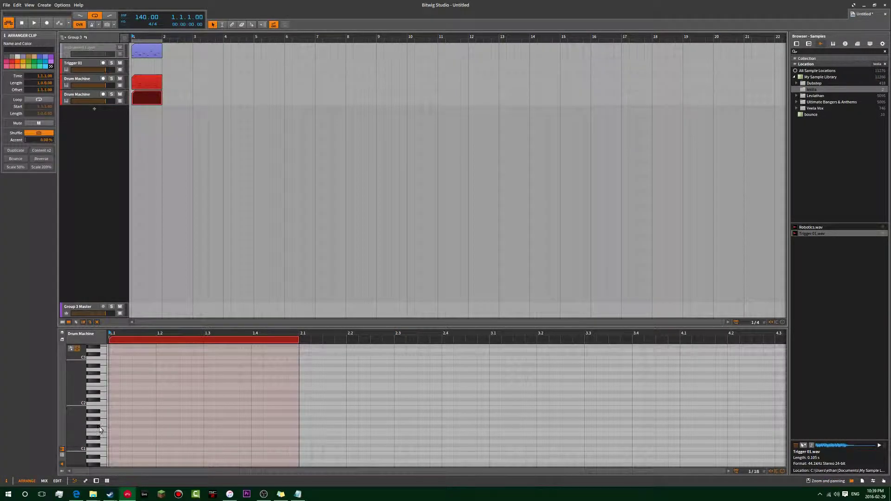
key(ctrl+v)
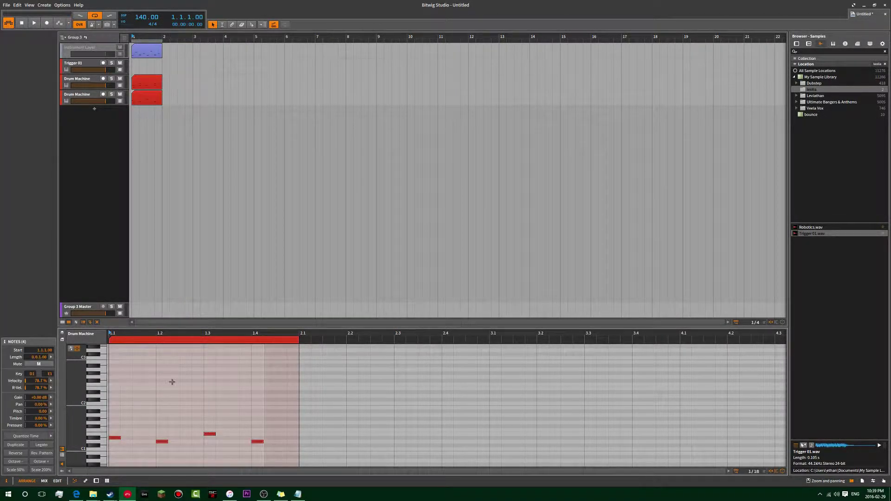
key(Right)
key(Right)
key(Right)
key(Left)
Delete both Drum Machine tracks together with their clips.
click(172, 167)
drag(171, 168, 220, 137)
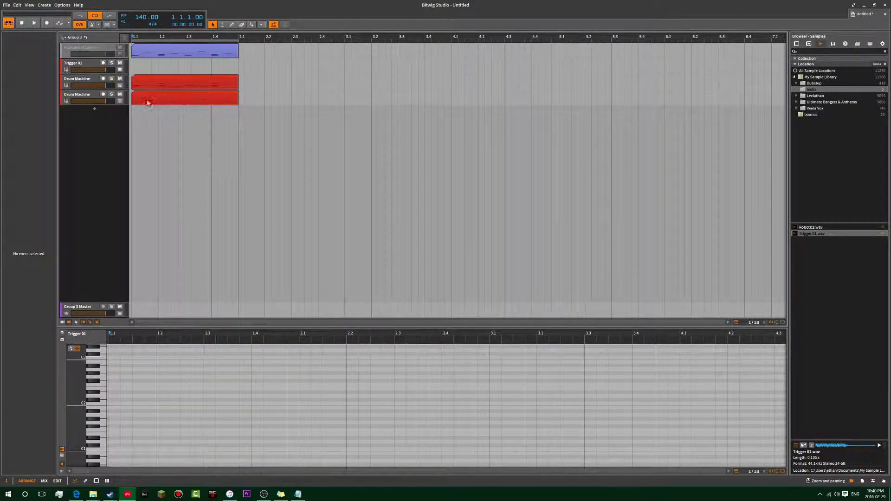
drag(254, 151, 90, 84)
click(87, 80)
shift+click(93, 97)
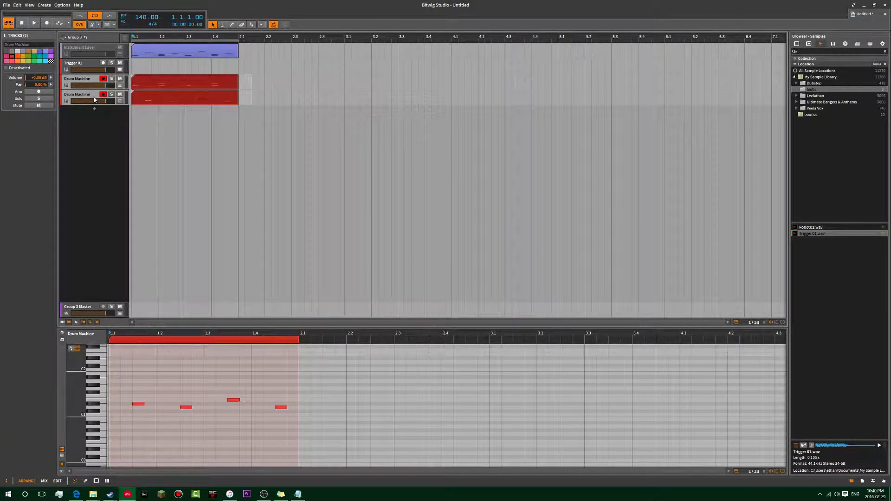
key(Delete)
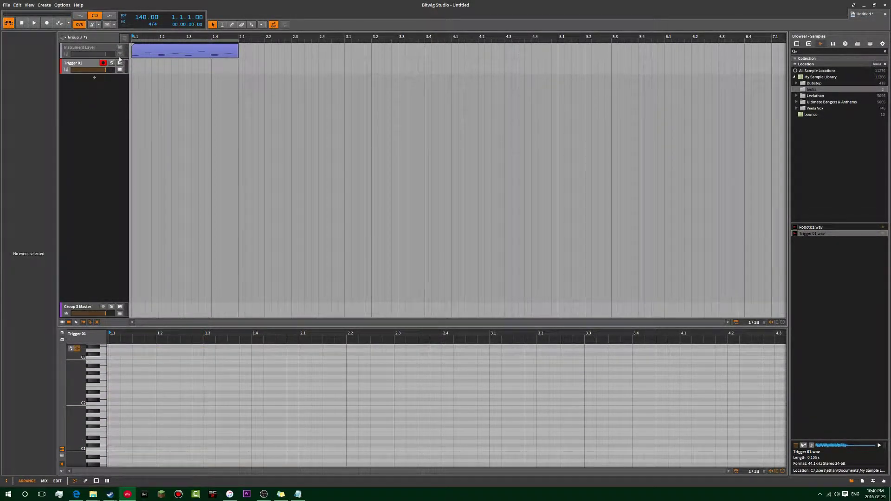
Show the Instrument Layer track's device chain and reactivate the track.
click(101, 49)
key(d)
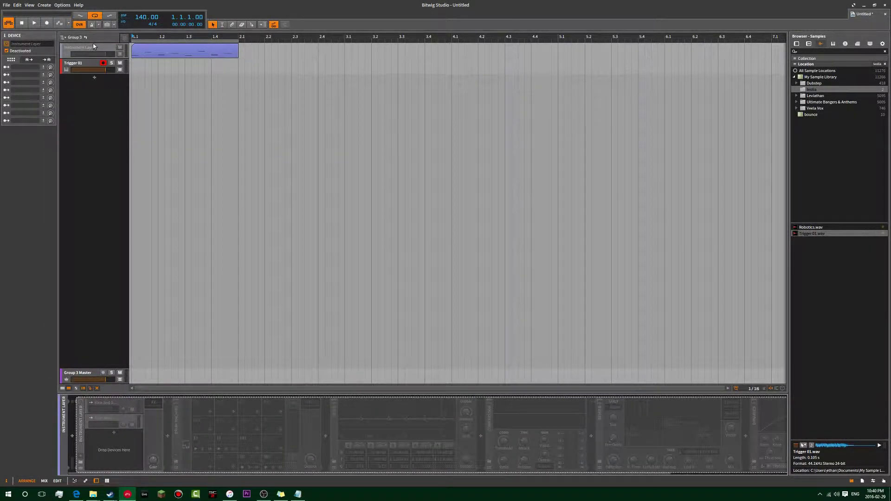
click(93, 48)
key(alt+a)
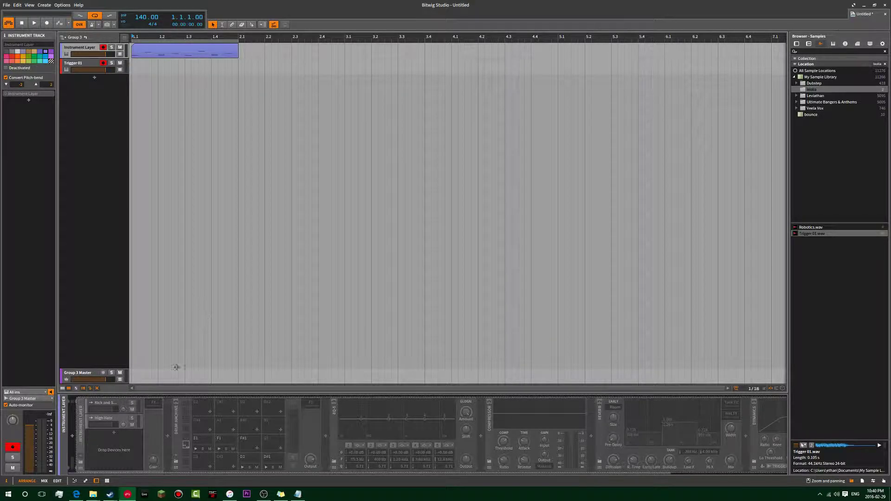
click(78, 436)
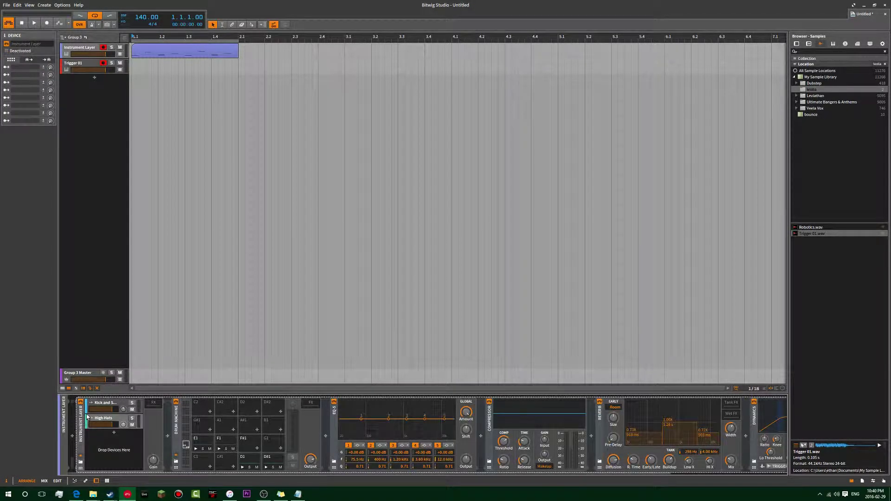
Compare the device chains of the High Hats layer and the Kick and Snare layer.
click(128, 448)
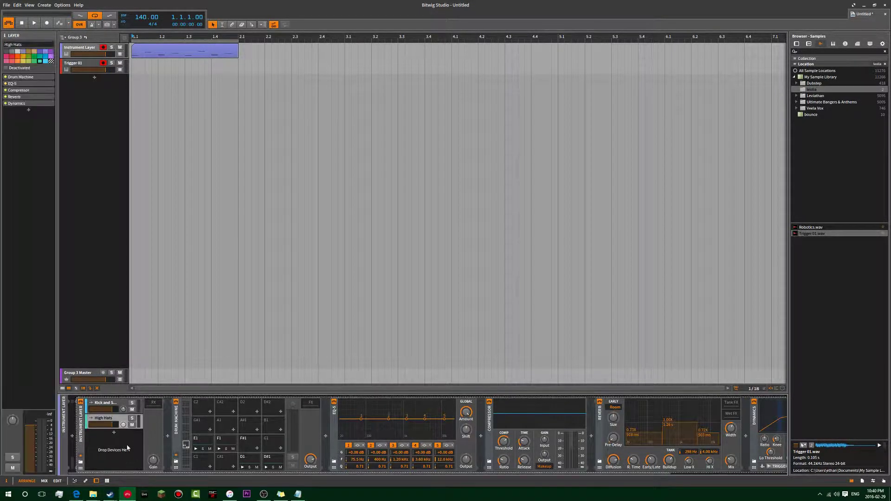
click(112, 402)
click(112, 402)
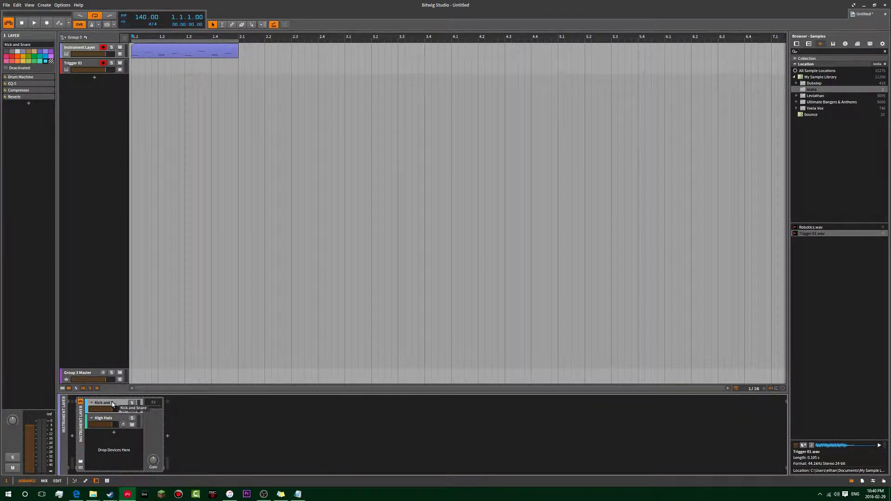
click(108, 405)
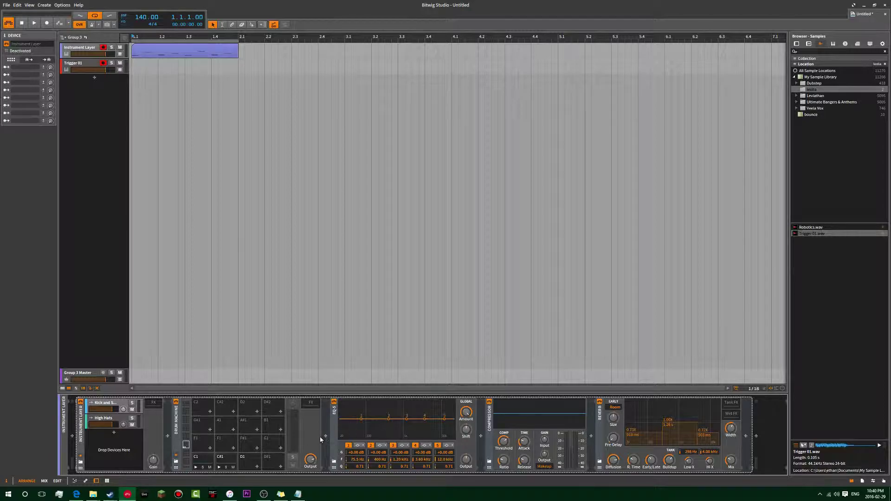
Delete the EQ-5, Compressor and Reverb from the Kick and Snare layer's chain.
click(202, 460)
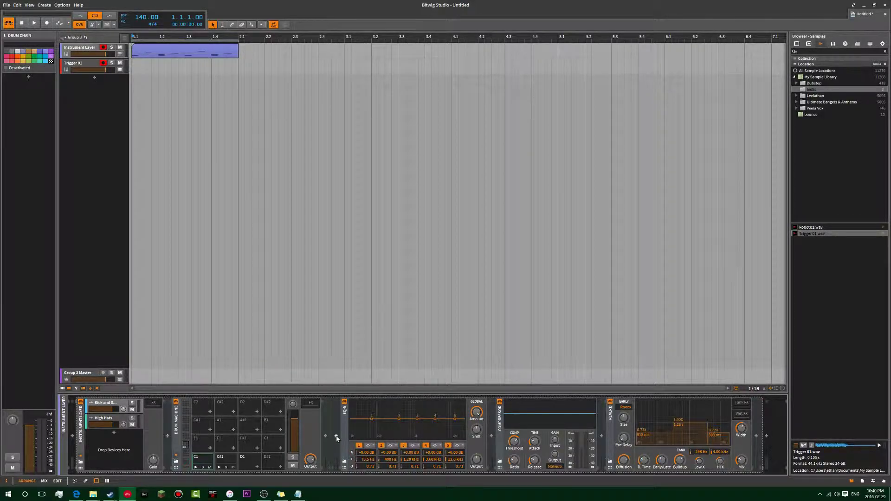
click(349, 429)
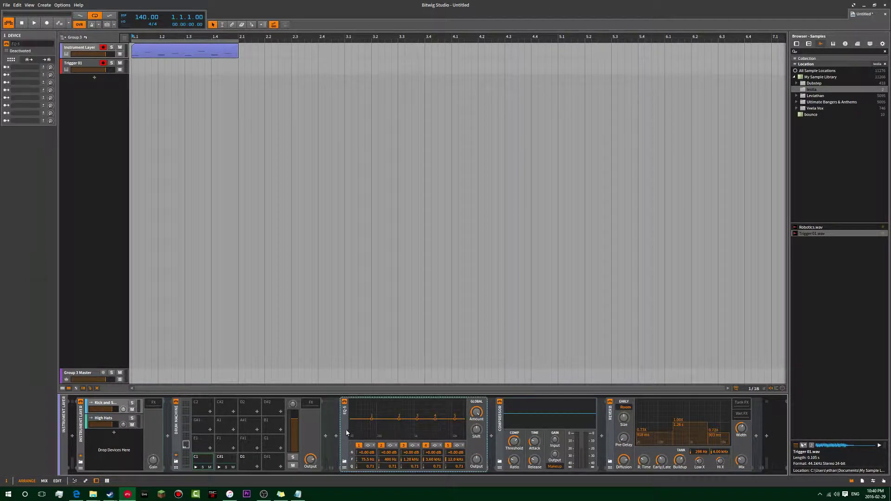
shift+click(611, 423)
key(Delete)
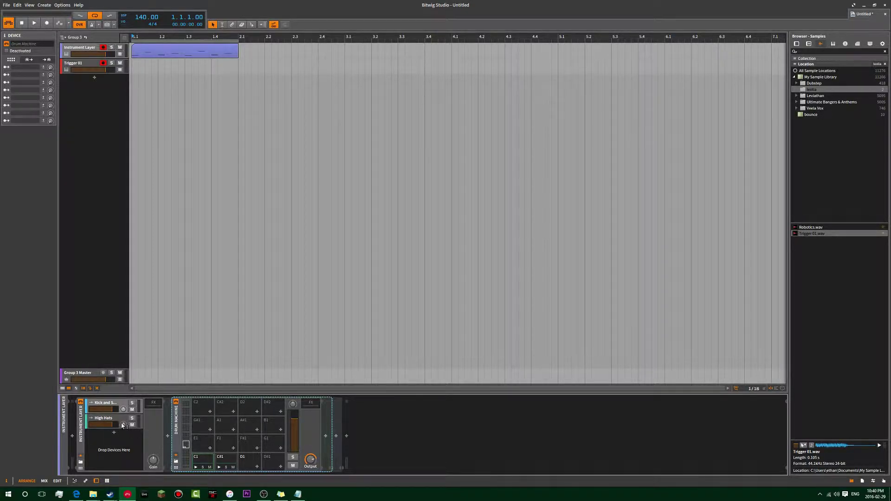
click(112, 409)
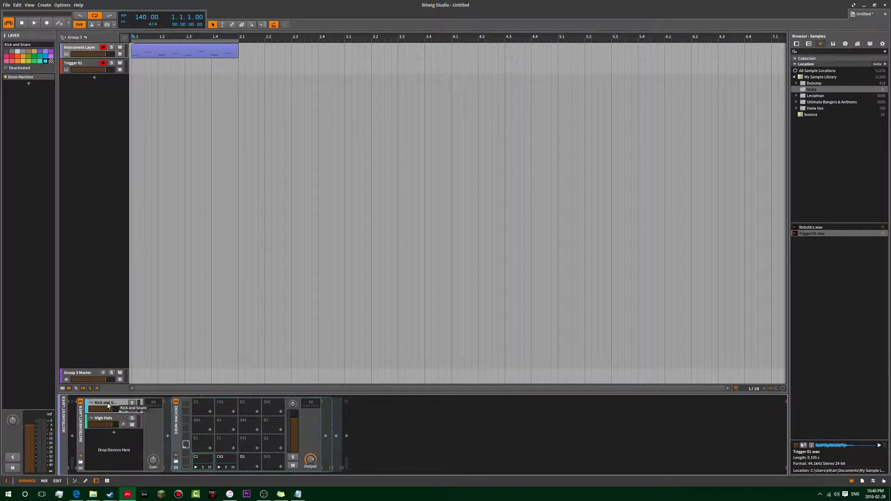
key(Escape)
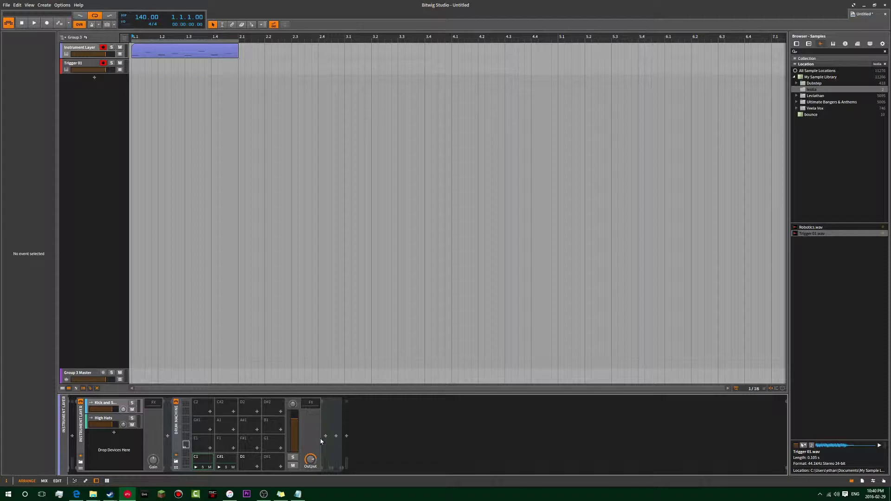
Add a Comb effect after the Dynamics device in the High Hats layer's chain.
click(108, 420)
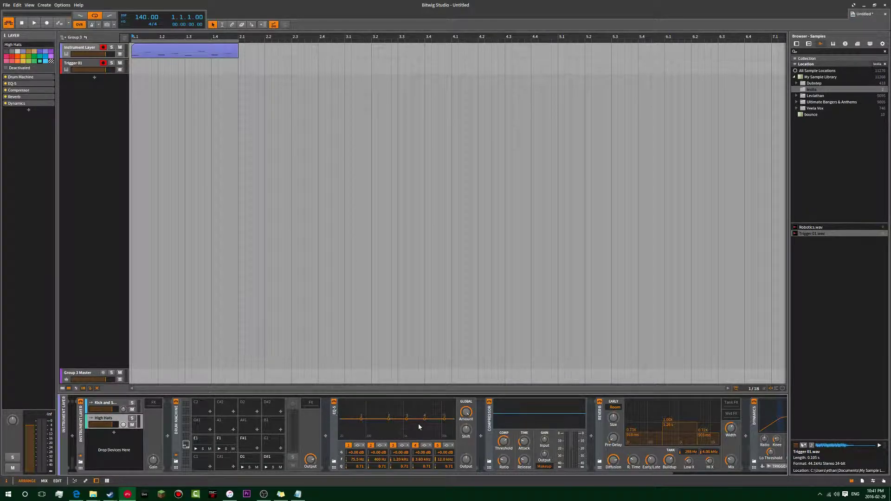
scroll(290, 478, right, 3)
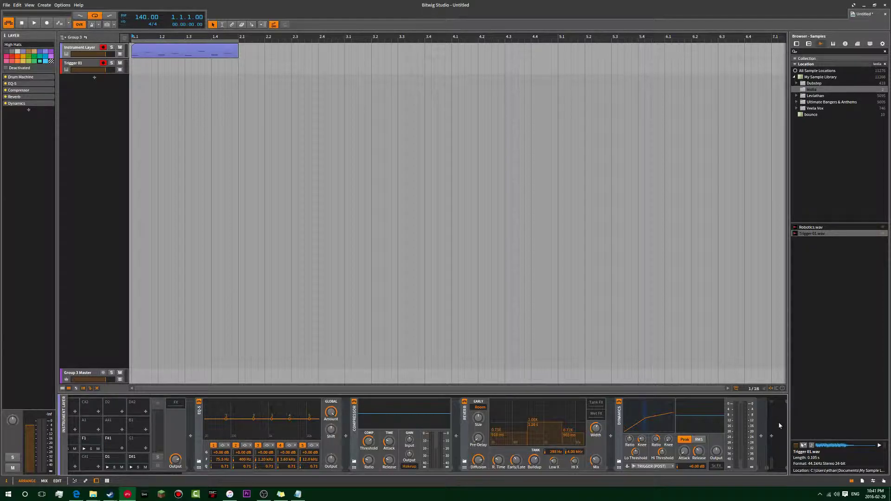
click(771, 436)
text(c)
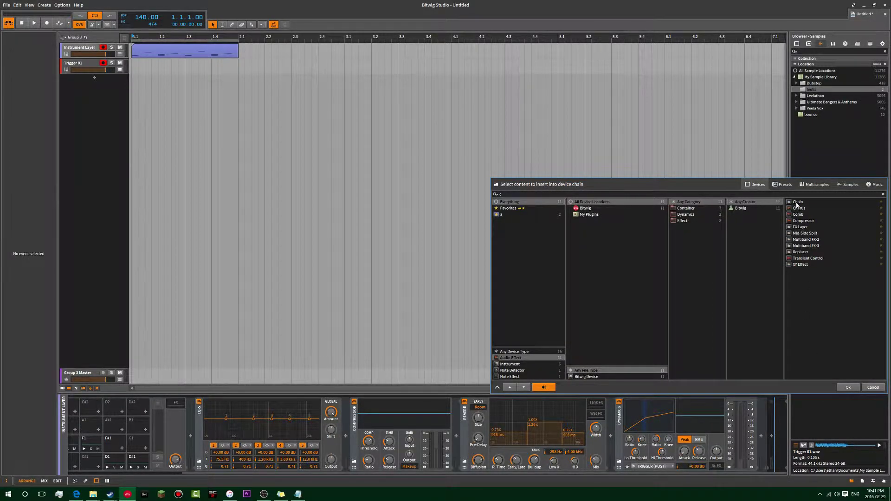
double_click(802, 215)
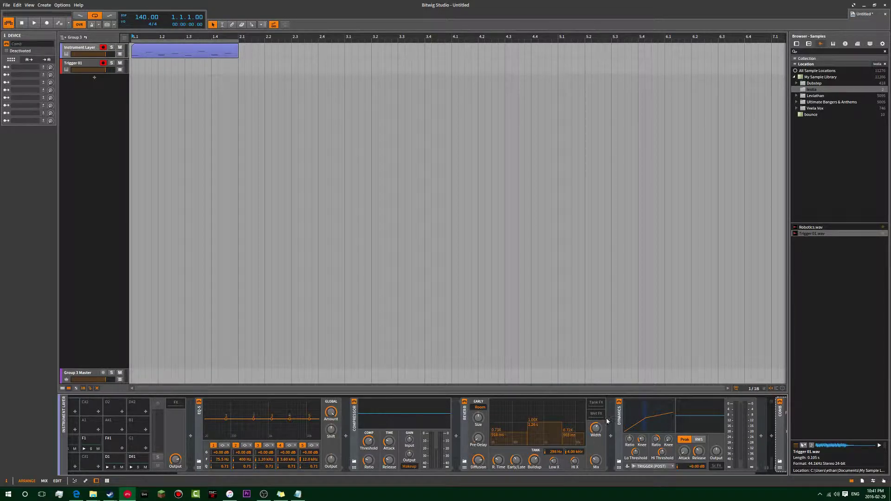
Collapse the Dynamics, Compressor, Reverb and EQ-5 devices in the High Hats layer and select all four.
double_click(619, 418)
double_click(448, 425)
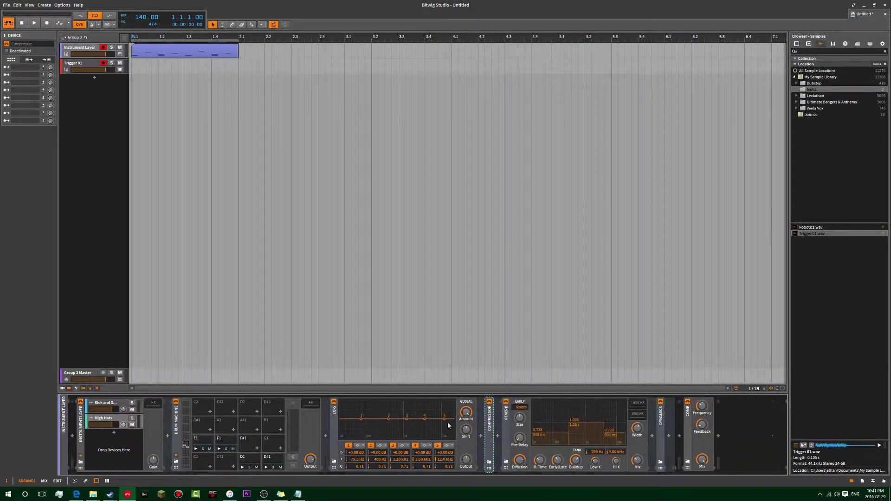
double_click(504, 423)
double_click(335, 428)
shift+click(387, 427)
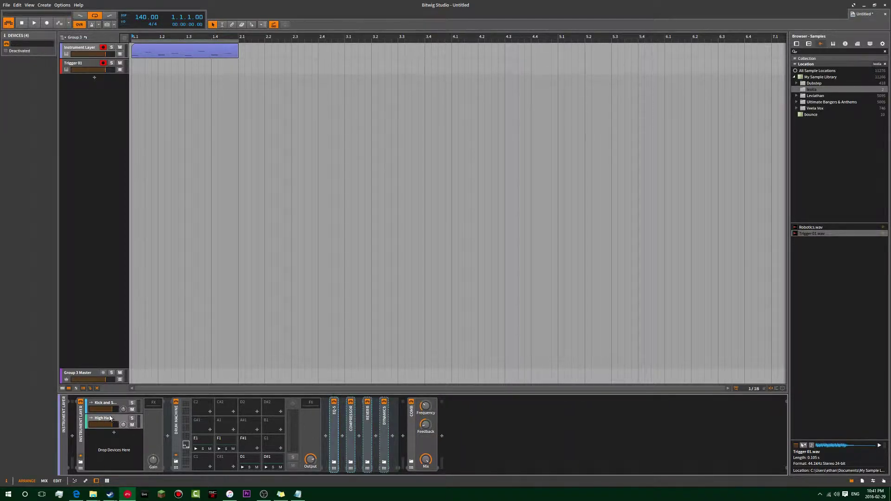
Delete the Comb effect from the High Hats layer's chain and select the High Hats layer.
click(422, 424)
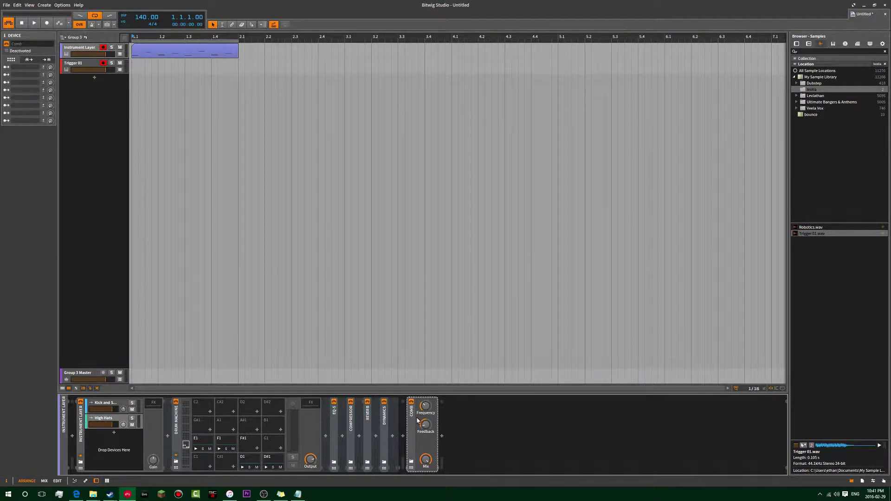
key(Delete)
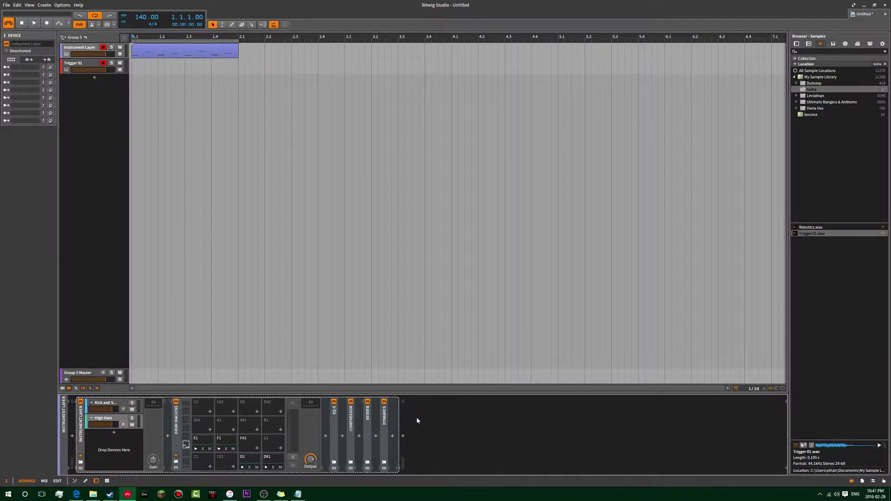
click(116, 422)
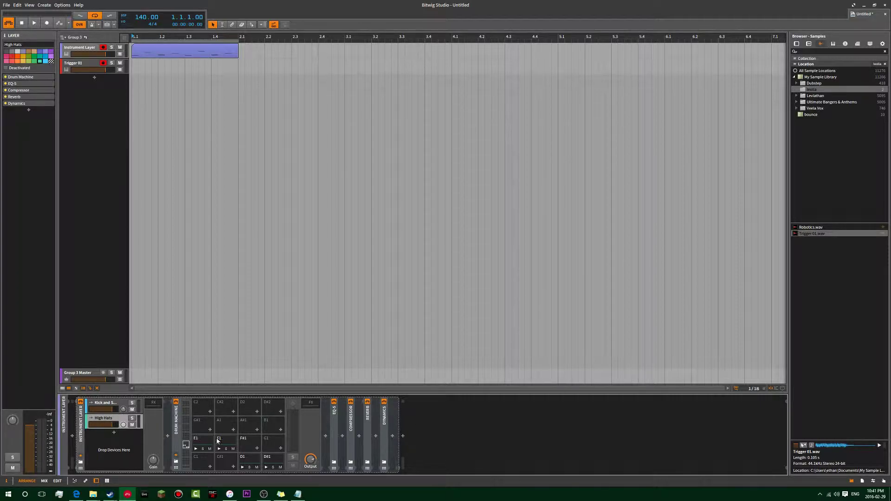
Switch from the High Hats layer to the Kick and Snare layer and select the C1 pad in its drum machine.
click(207, 446)
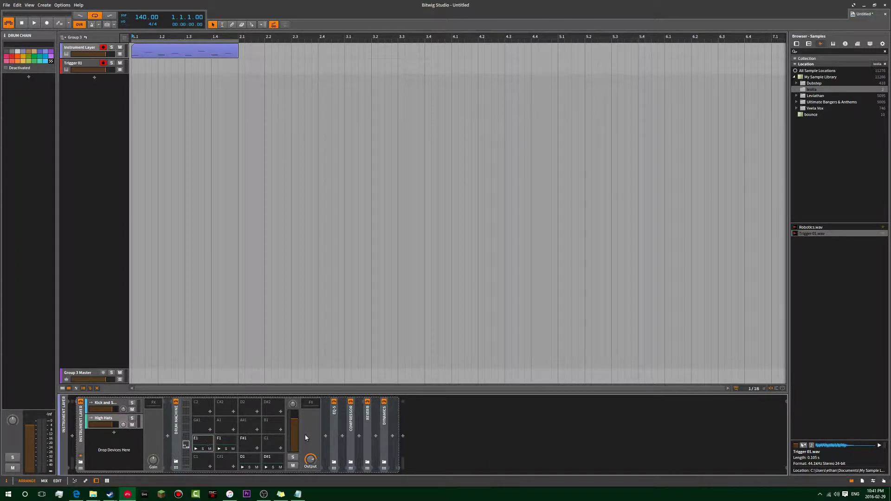
click(105, 403)
click(202, 459)
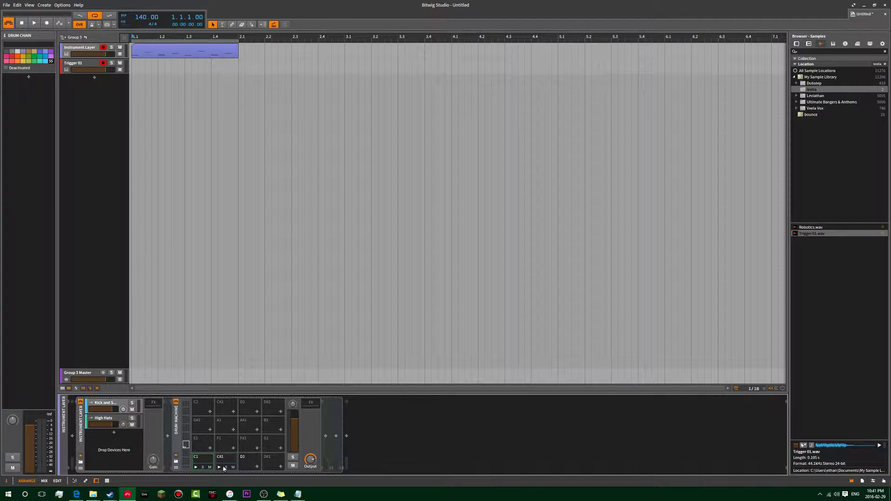
click(326, 435)
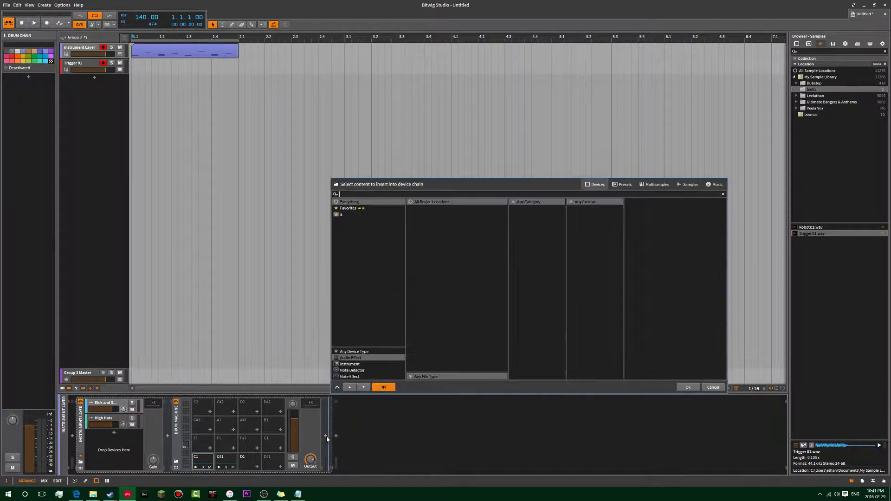
text(sa)
click(713, 388)
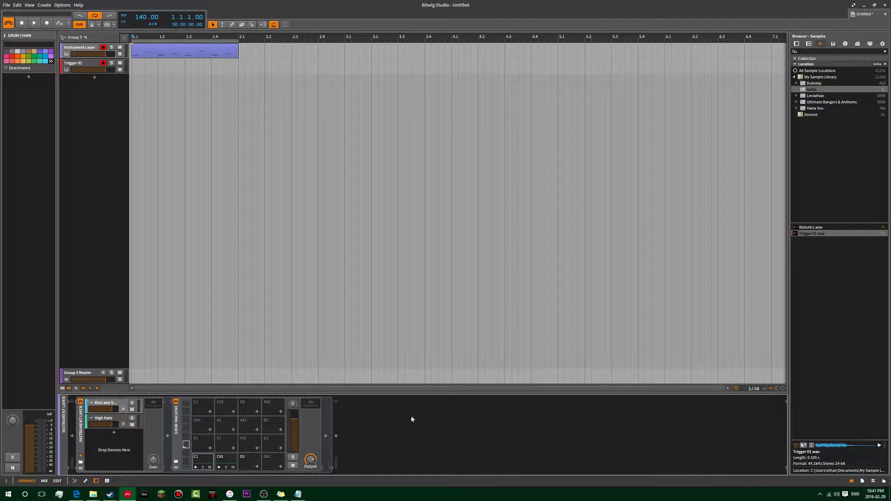
click(326, 436)
text(sa)
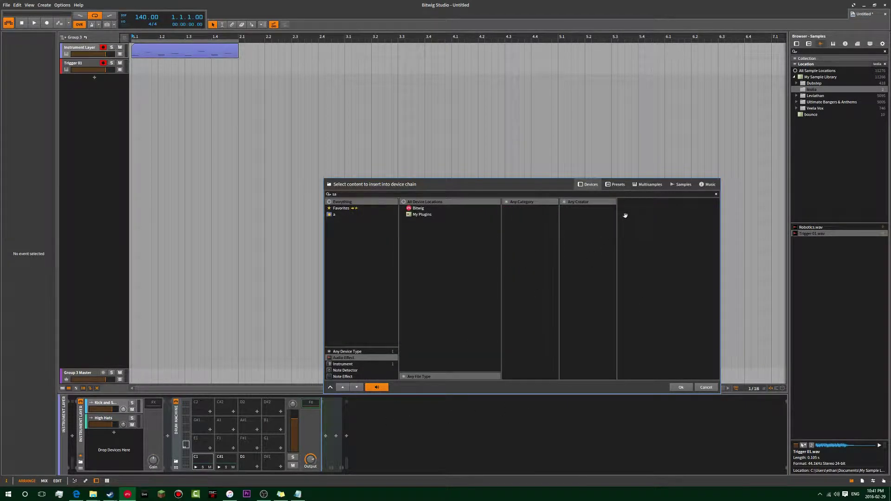
key(Escape)
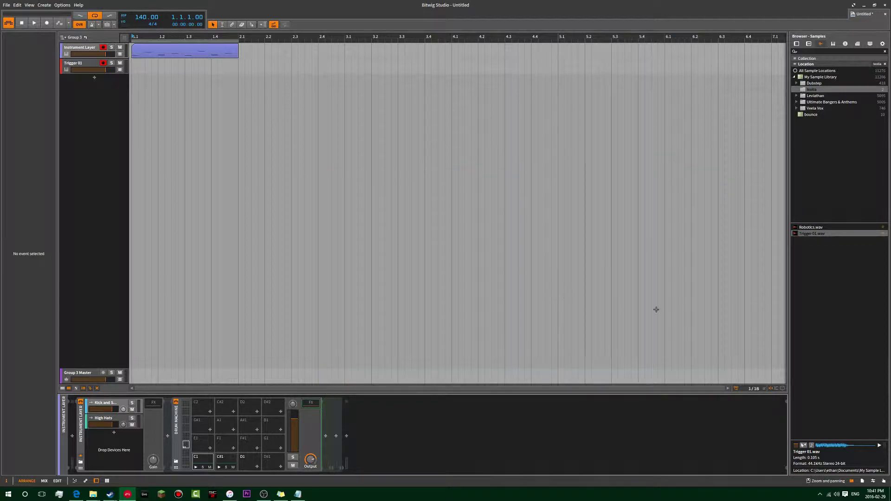
Show the presets in the browser and search for "sa" to find the Sampler.
click(808, 43)
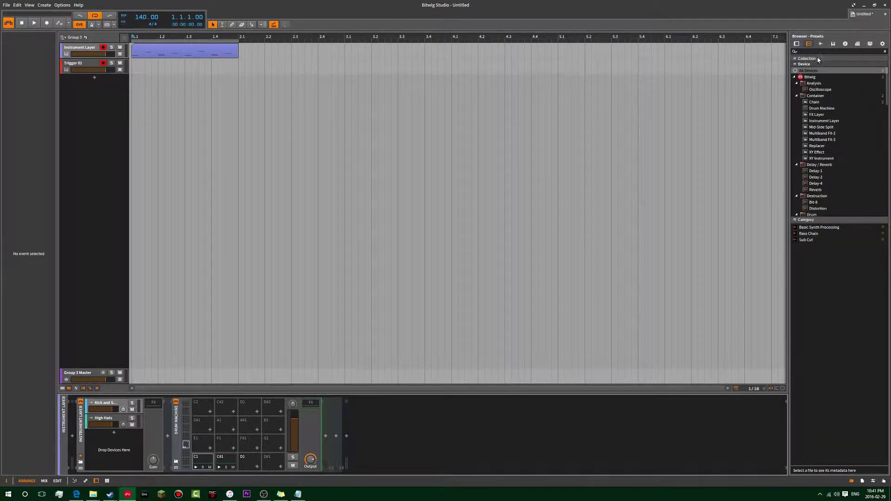
click(813, 51)
text(sa)
Try adding the Sampler to the Kick and Snare drum machine's FX chain, and delete it from there.
drag(816, 88, 325, 426)
click(207, 461)
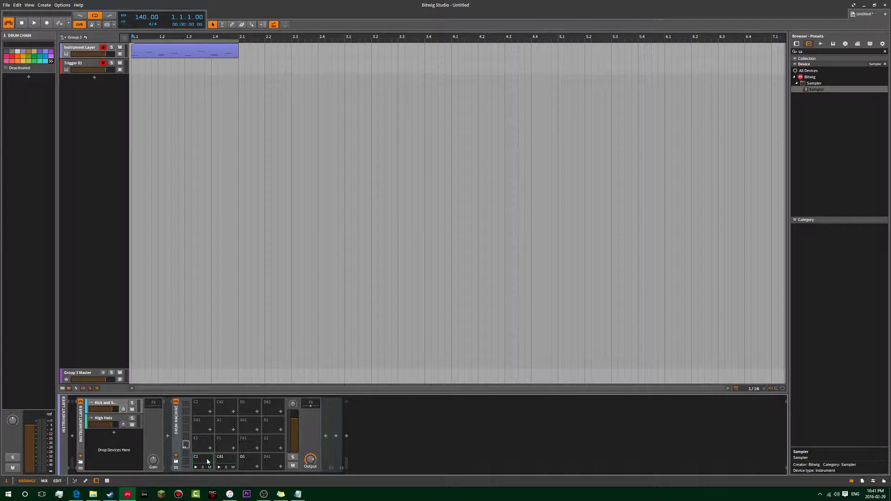
click(315, 405)
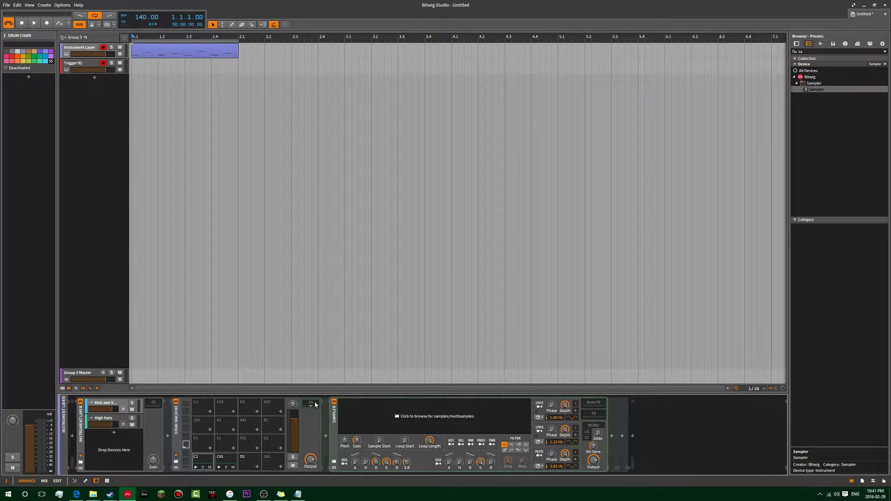
click(337, 421)
key(Delete)
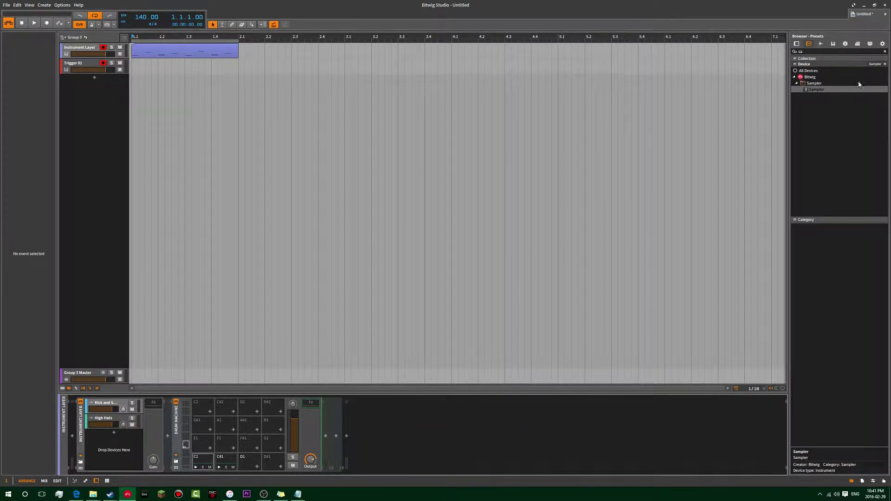
Load the Sampler onto the C1 pad of the Kick and Snare drum machine and select the device in its chain.
drag(856, 88, 208, 464)
click(312, 402)
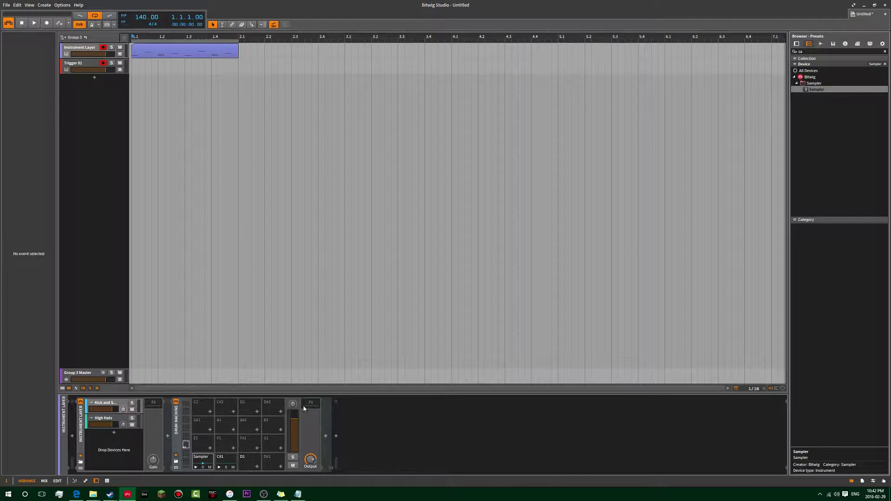
click(208, 462)
click(208, 462)
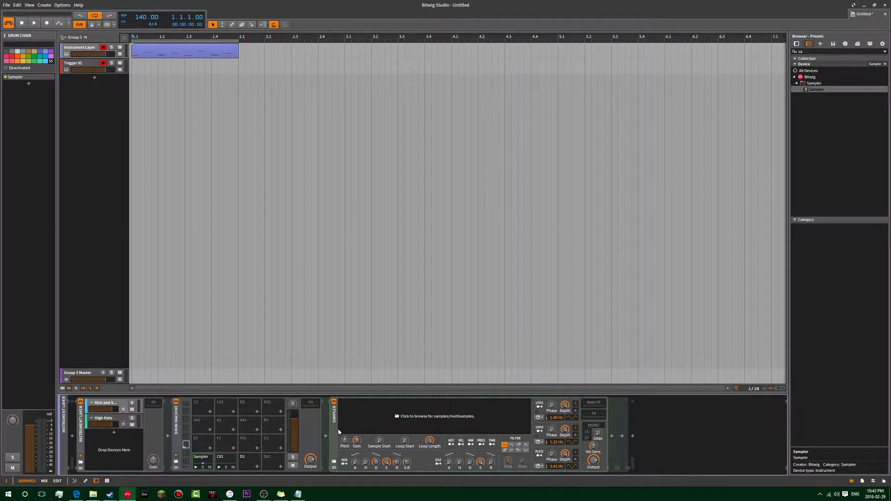
click(337, 430)
Try out the Sampler's pitch, amp decay and amp release controls.
mouse_move(344, 441)
mouse_down()
mouse_move(345, 417)
mouse_move(344, 440)
mouse_up()
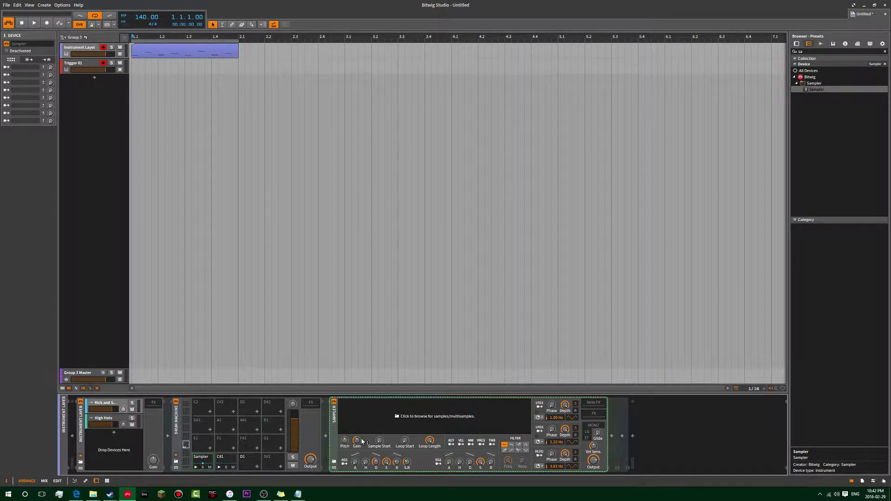
drag(375, 462, 375, 464)
mouse_move(396, 462)
mouse_move(396, 462)
mouse_down()
mouse_move(396, 474)
mouse_move(397, 445)
mouse_up()
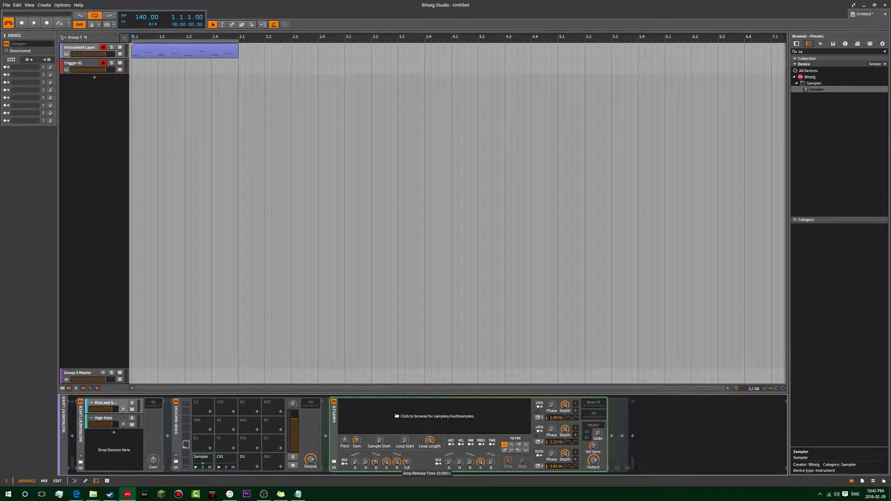
View the notes of the Instrument Layer clip and return to the track's device chain.
double_click(153, 54)
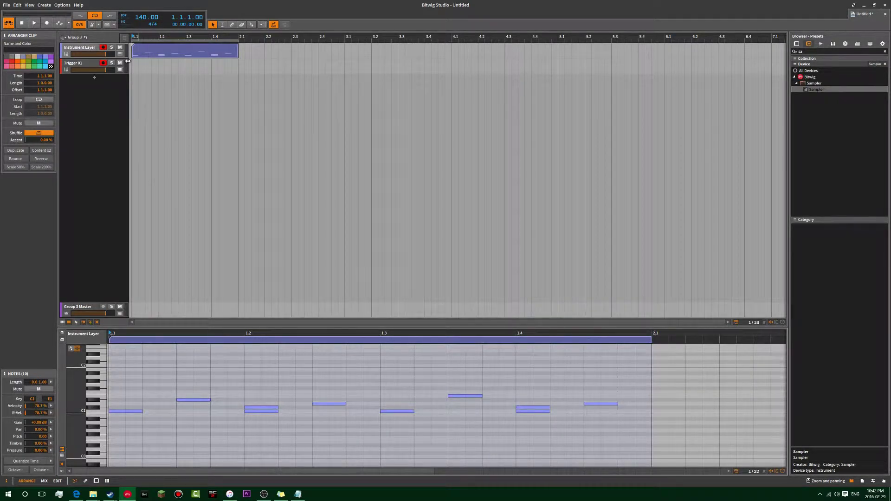
click(89, 51)
key(d)
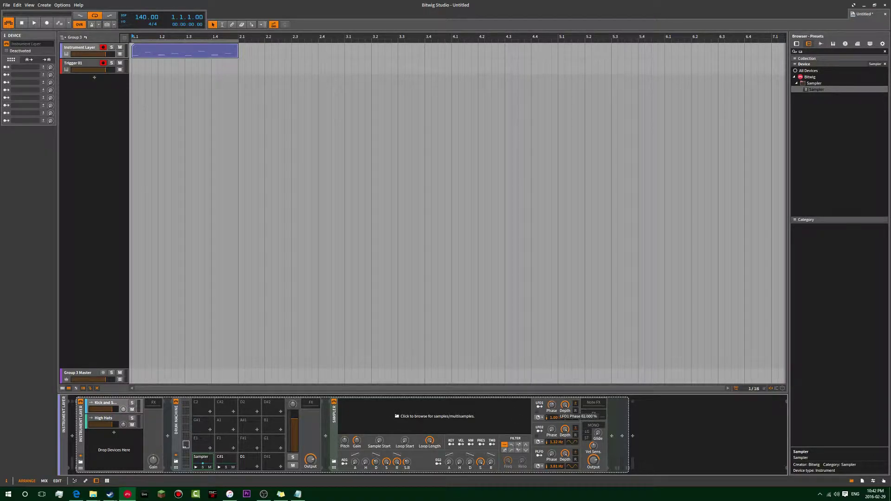
Try the Sampler's velocity sensitivity and the velocity modulation mapping on its pitch.
mouse_move(594, 447)
mouse_down()
mouse_move(594, 434)
mouse_move(594, 445)
mouse_up()
click(461, 444)
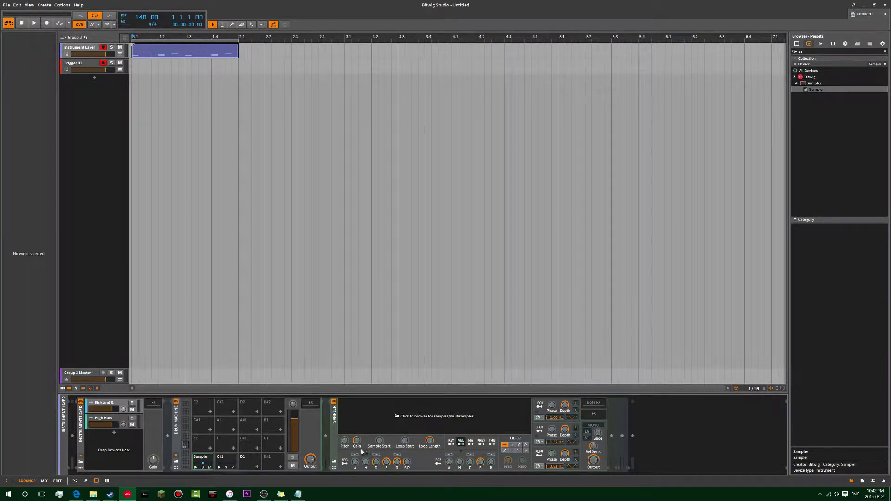
drag(344, 441, 344, 439)
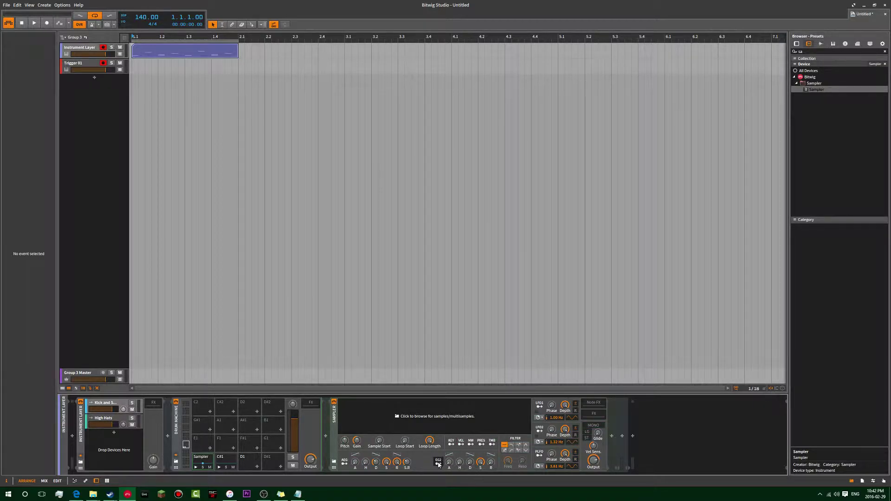
Try another filter type and cutoff frequency in the Sampler, and return to the first filter option.
click(511, 445)
drag(508, 461, 507, 449)
click(505, 446)
Add a Compressor and a Distortion effect after the Sampler in the C1 pad's chain.
click(611, 437)
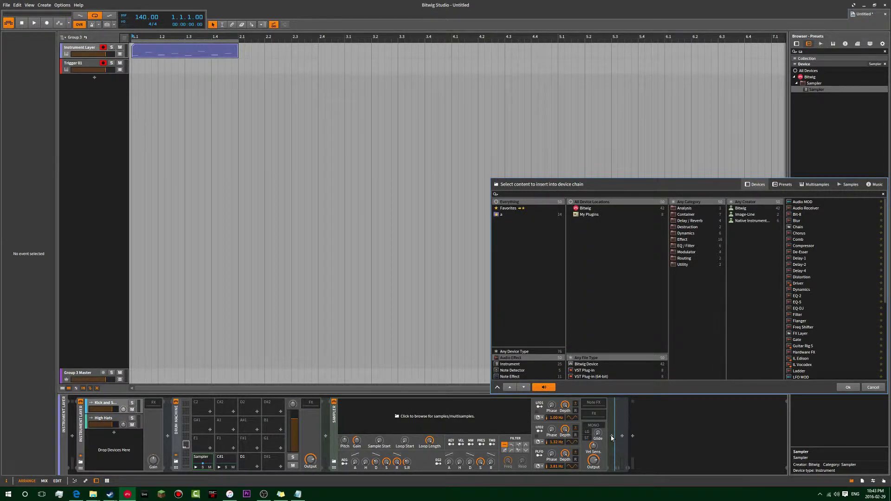
text(co)
double_click(796, 215)
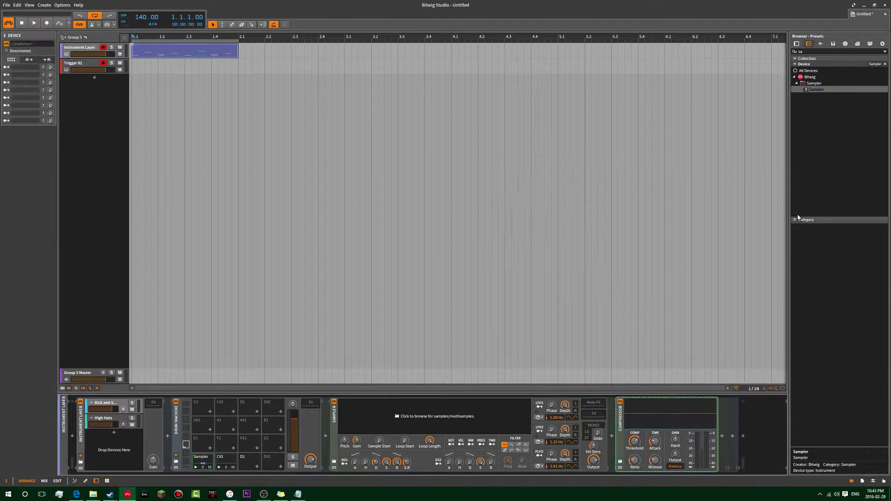
click(722, 436)
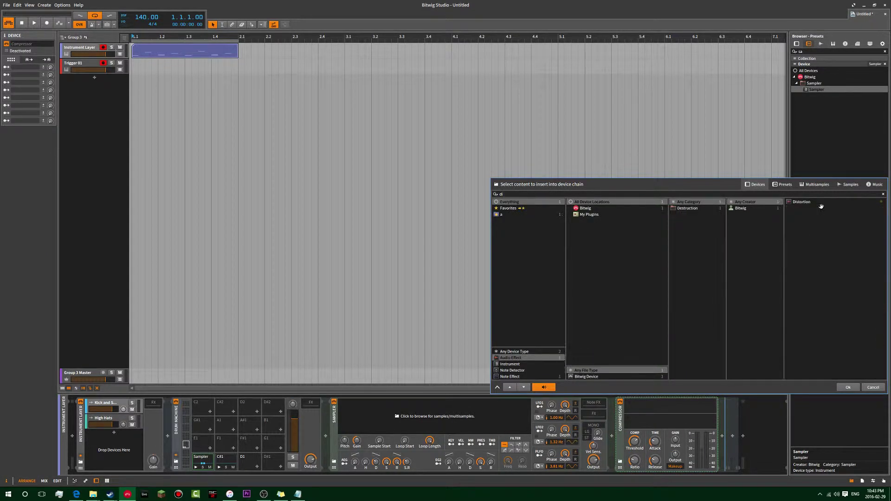
double_click(824, 202)
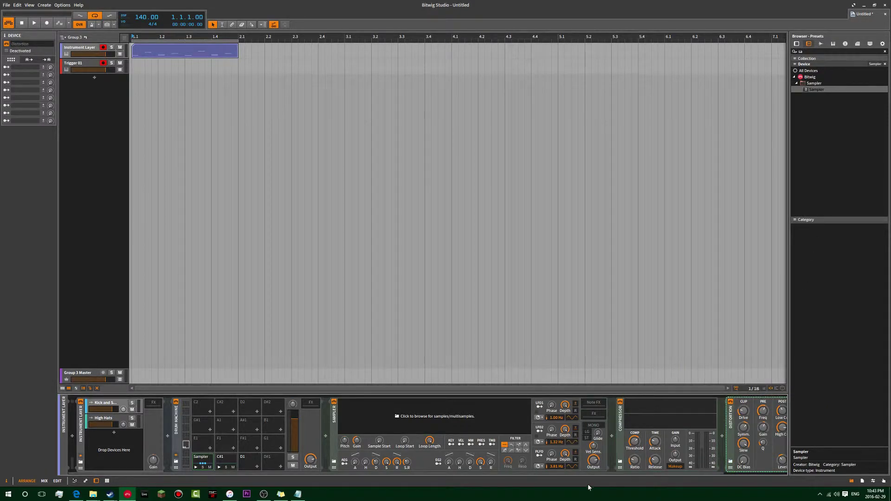
Add an EQ-5 after the Distortion in the C1 pad's chain.
scroll(589, 471, right, 3)
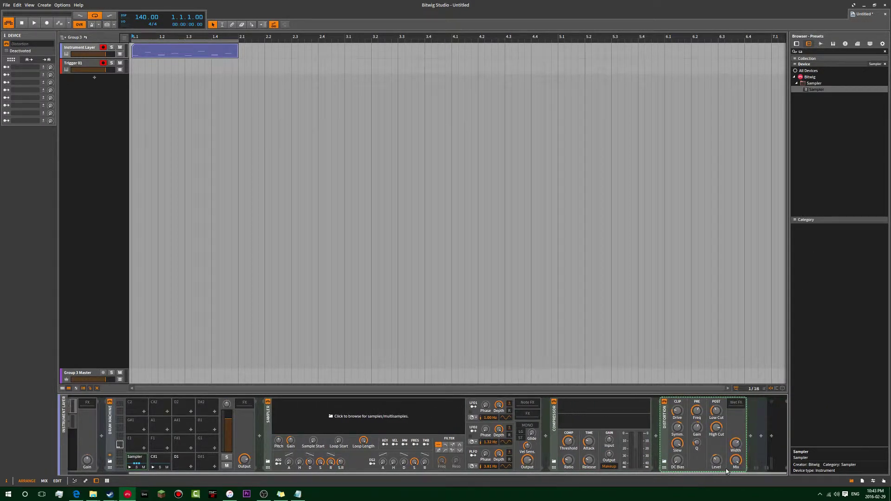
click(749, 437)
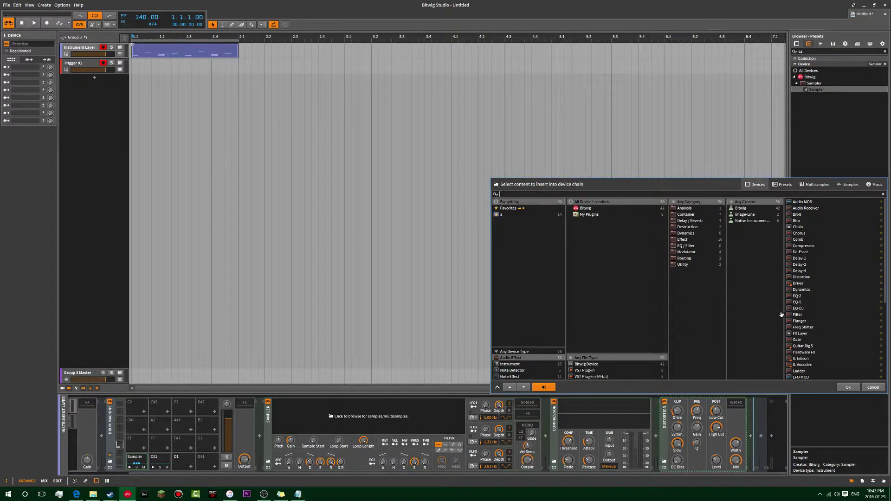
text(l)
key(BackSpace)
text(s)
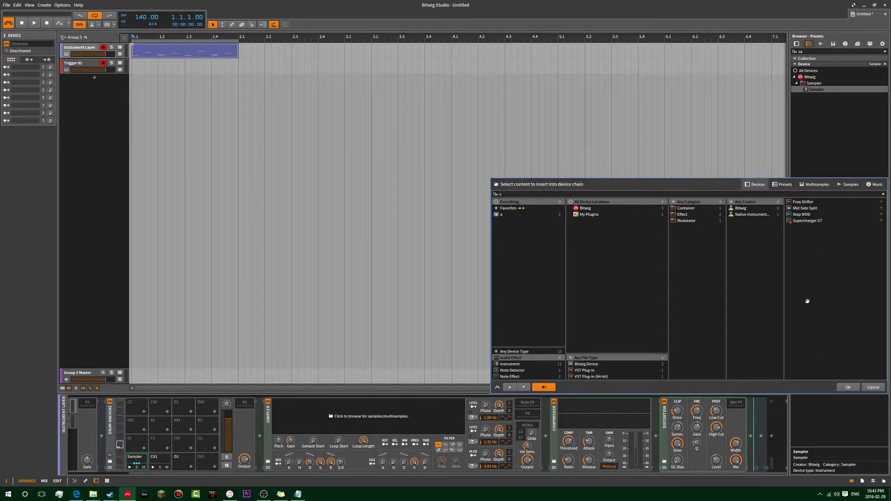
key(BackSpace)
text(eq)
double_click(802, 210)
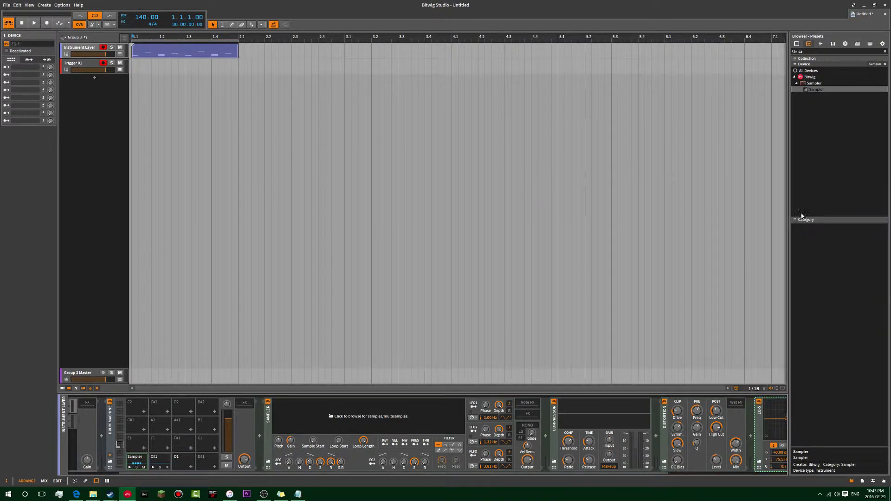
Boost EQ-5 band 2 by about 5.8 dB near 227 Hz and set band 5 to the lowpass24 filter type.
drag(600, 474, 721, 473)
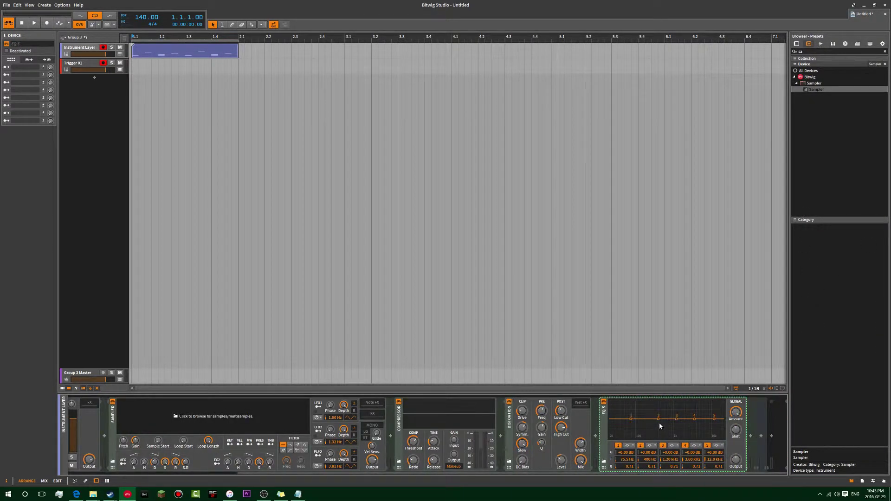
mouse_move(659, 423)
mouse_down()
mouse_move(682, 411)
mouse_move(649, 414)
mouse_up()
click(719, 447)
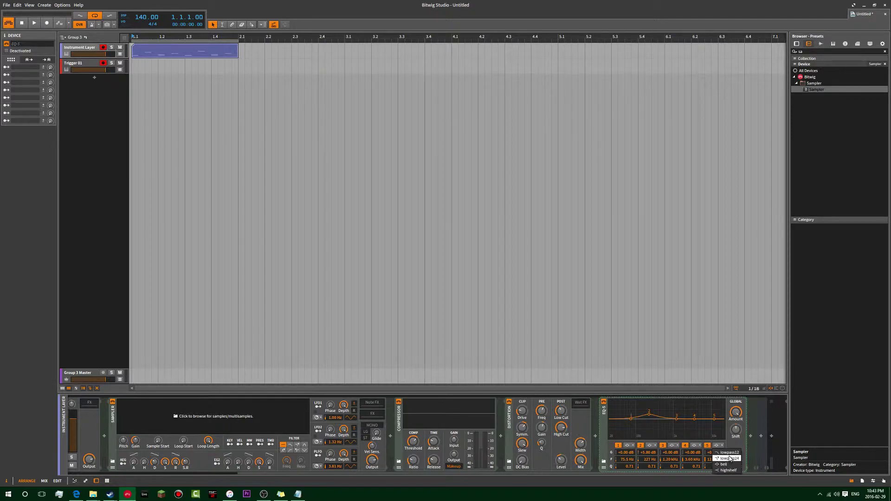
click(729, 458)
Turn off EQ-5 bands 1, 3 and 4, lower the low-pass cutoff to about 3.39 kHz and move the boost to about 95.5 Hz.
click(685, 445)
click(662, 445)
click(618, 445)
mouse_move(713, 420)
drag(713, 420, 635, 414)
mouse_move(650, 417)
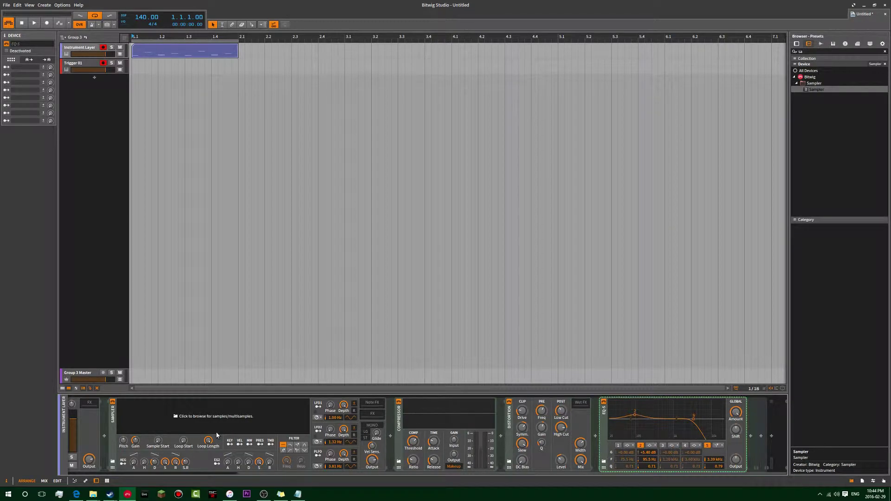
Collapse the Kick and Snare layer's Drum Machine and expand it again.
drag(253, 473, 83, 469)
click(173, 417)
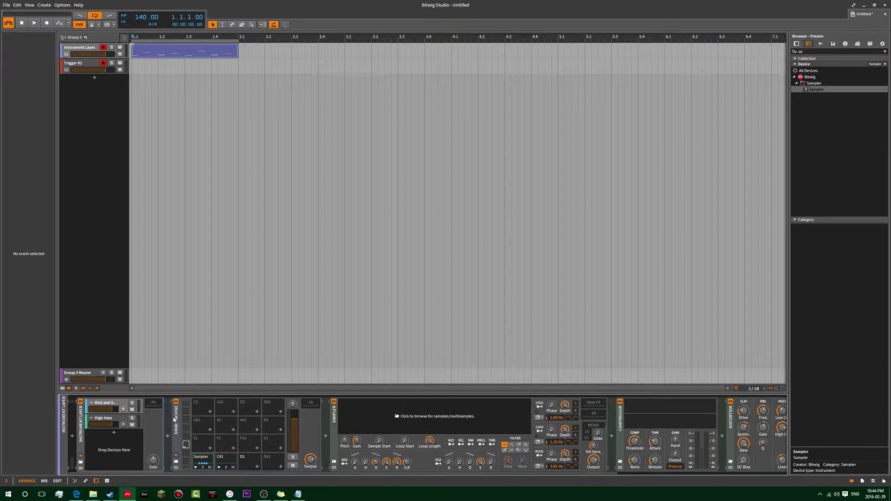
click(173, 417)
double_click(175, 426)
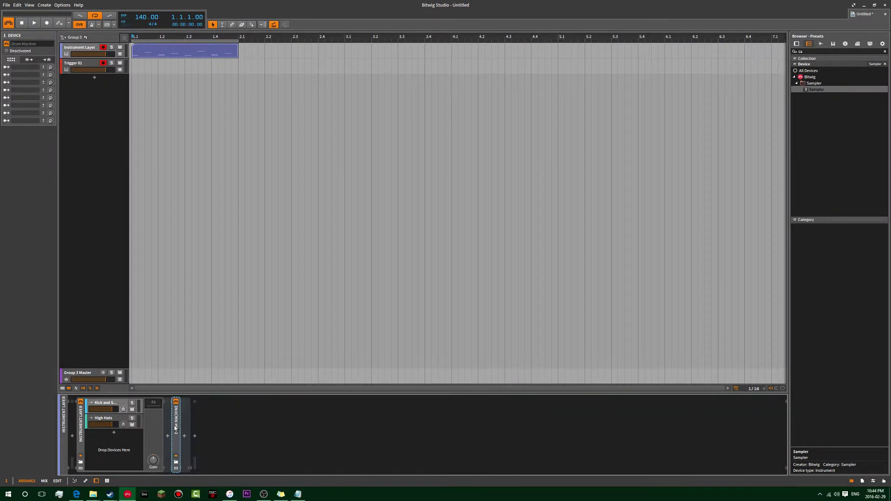
click(175, 428)
scroll(481, 462, right, 3)
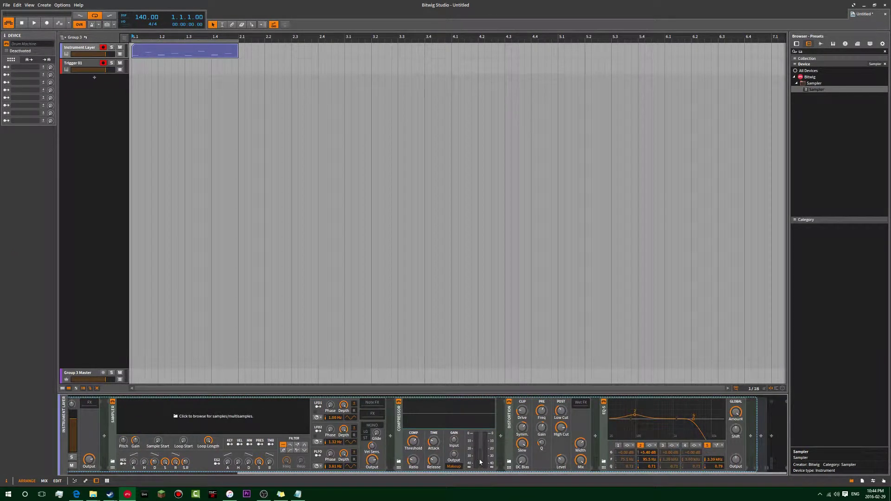
scroll(480, 461, left, 3)
click(225, 438)
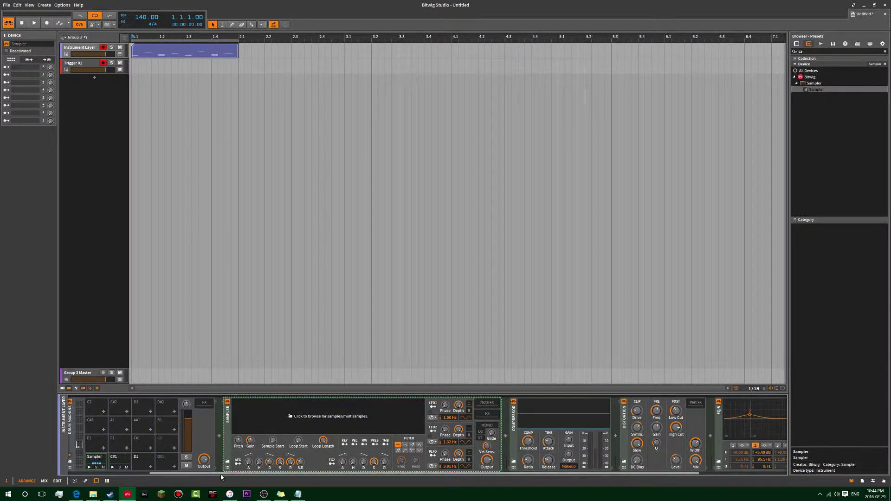
drag(220, 477, 155, 474)
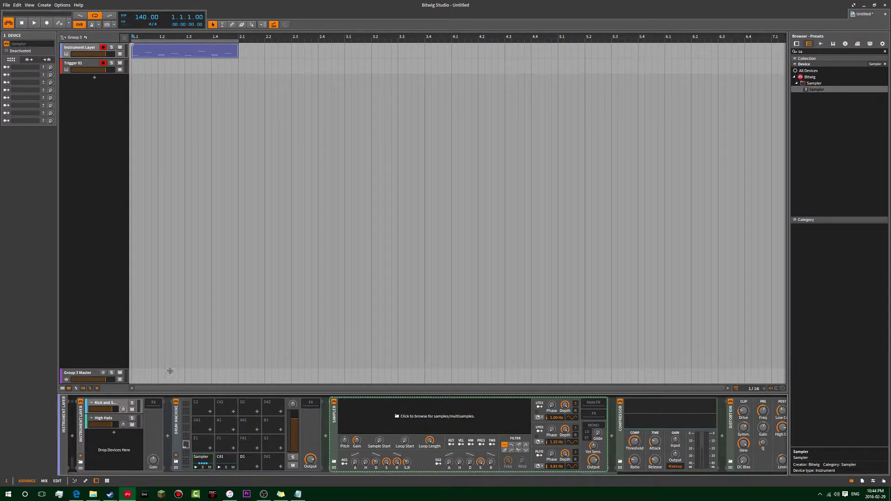
scroll(132, 308, down, 4)
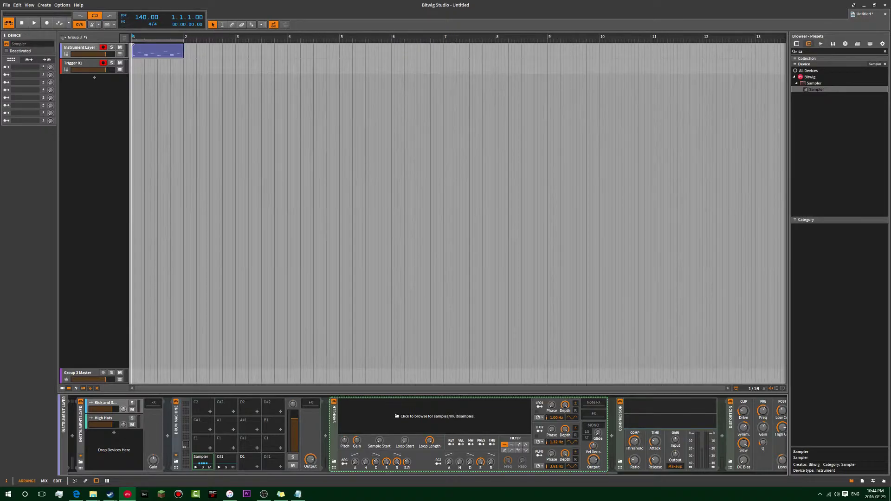
scroll(132, 308, up, 5)
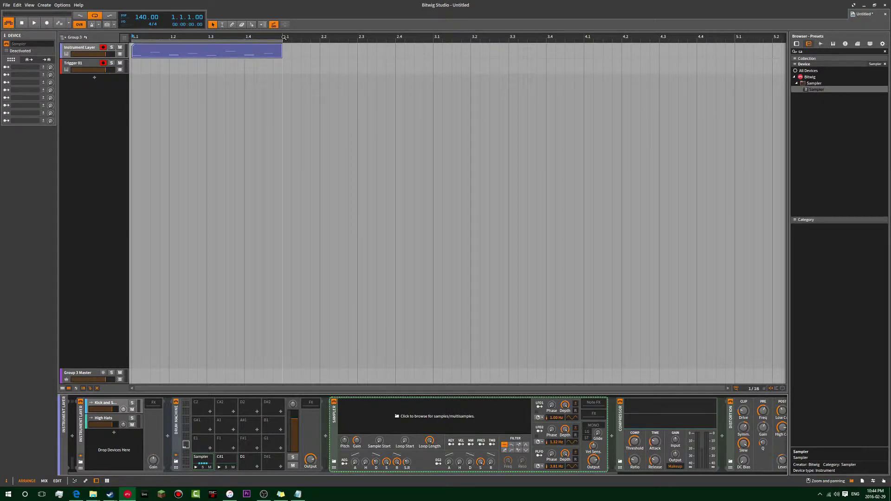
scroll(211, 37, down, 3)
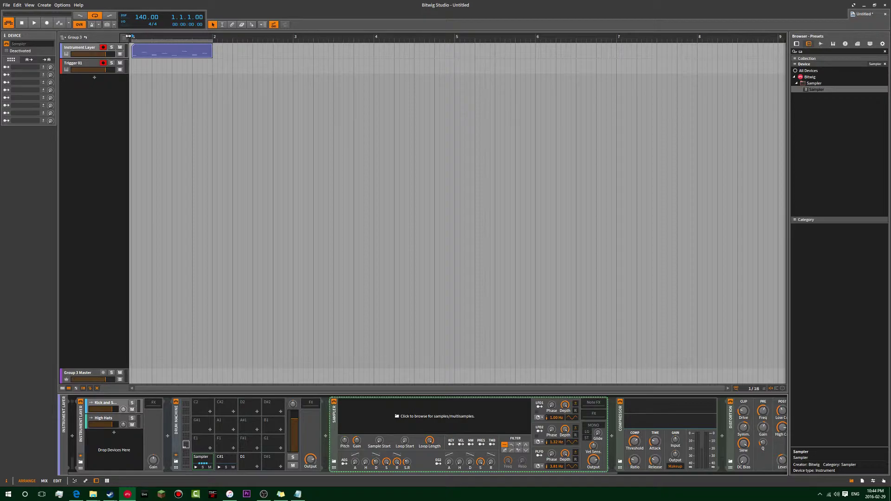
scroll(128, 36, up, 4)
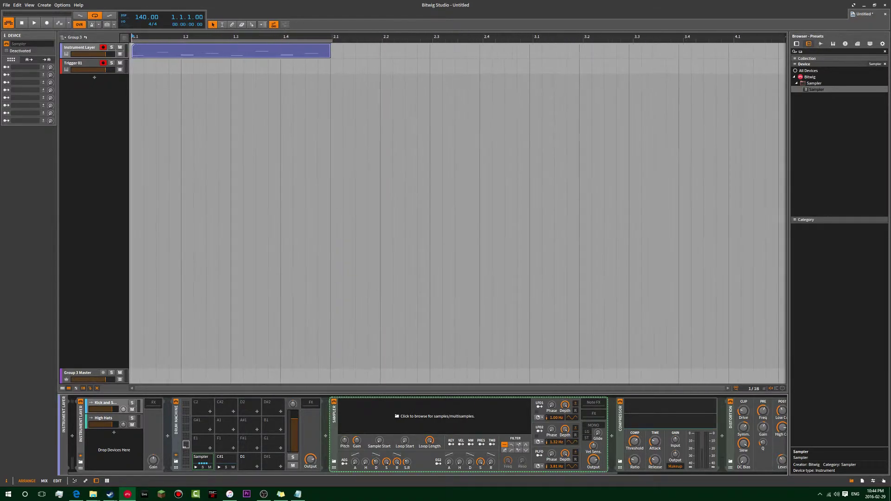
scroll(132, 37, up, 3)
scroll(132, 37, down, 8)
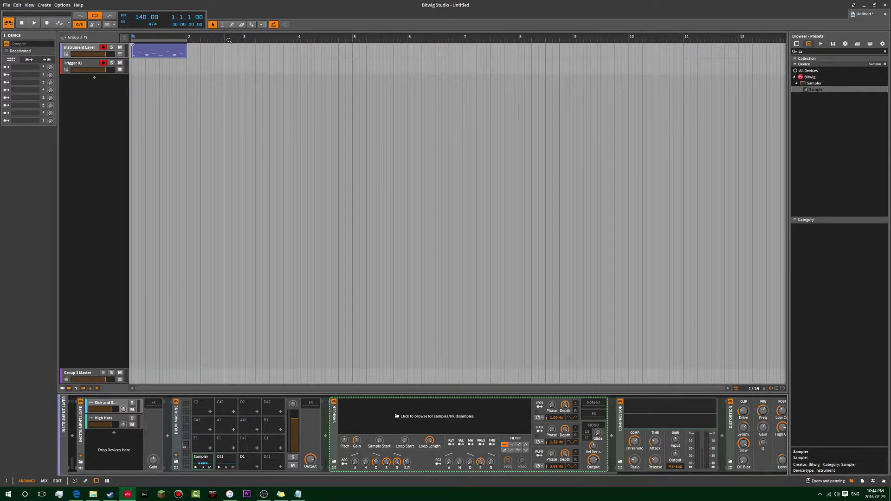
click(159, 53)
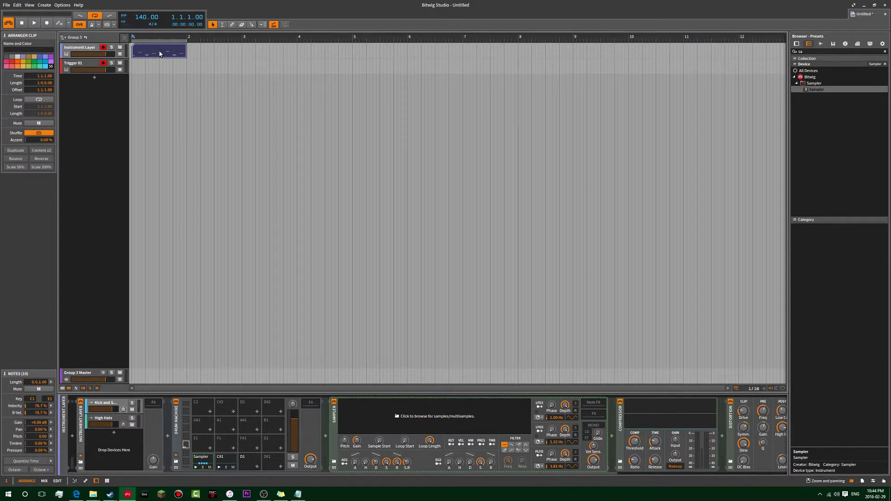
Delete the Sampler, Compressor, Distortion and EQ-5 from the C1 pad's chain and select the Drum Machine.
scroll(468, 444, down, 5)
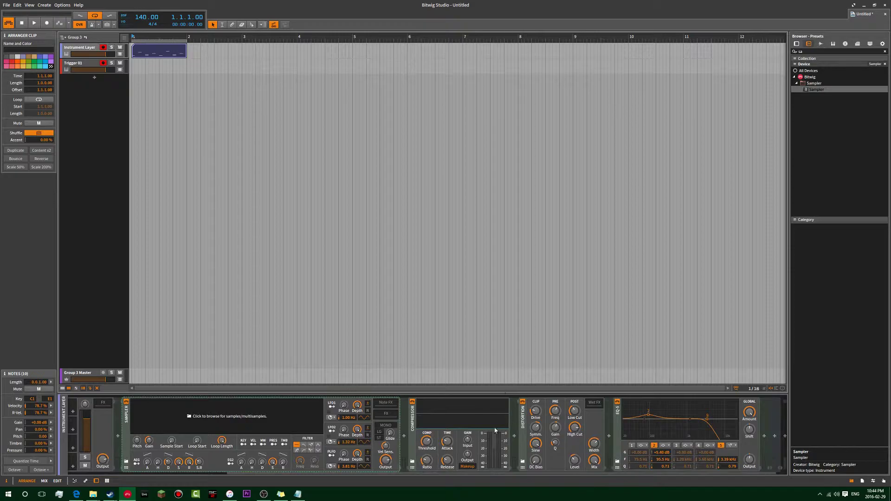
click(147, 406)
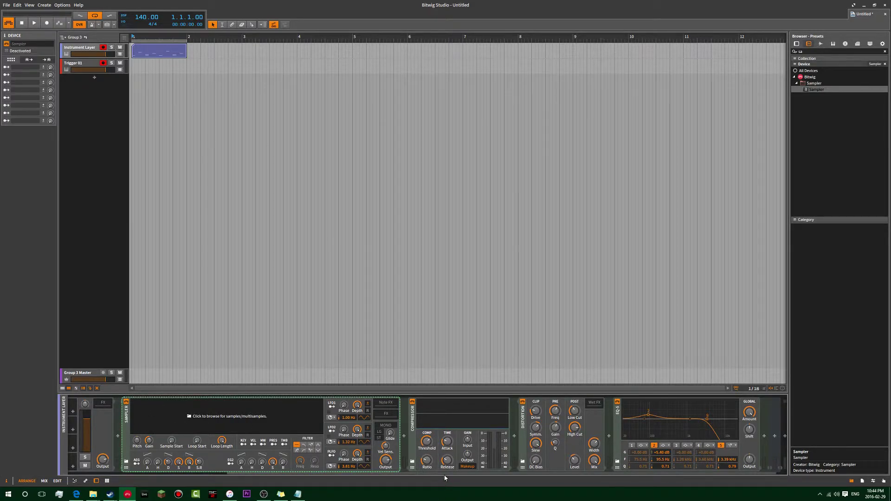
drag(445, 474, 456, 474)
shift+click(605, 431)
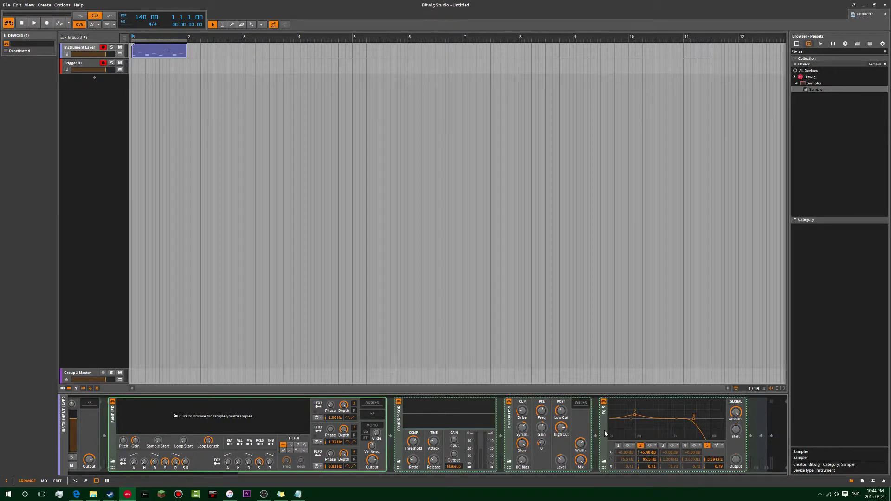
key(Delete)
click(175, 431)
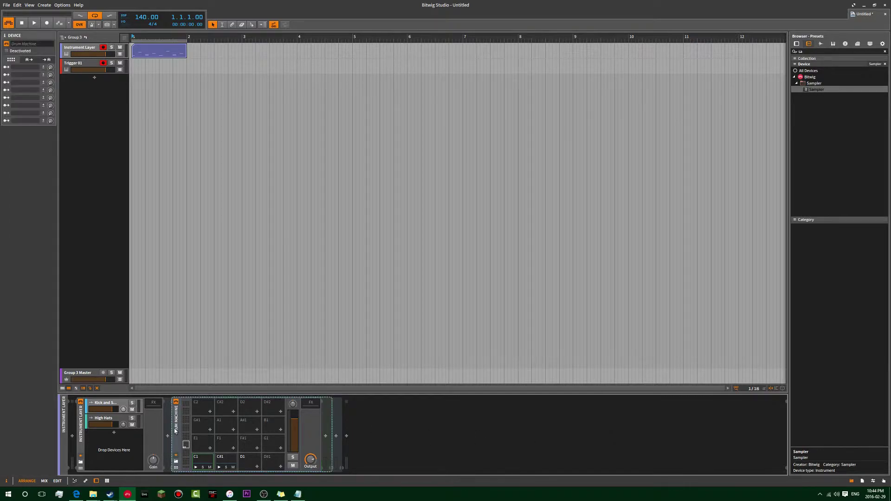
Delete the Instrument Layer and Trigger 01 tracks from Group 3.
click(82, 66)
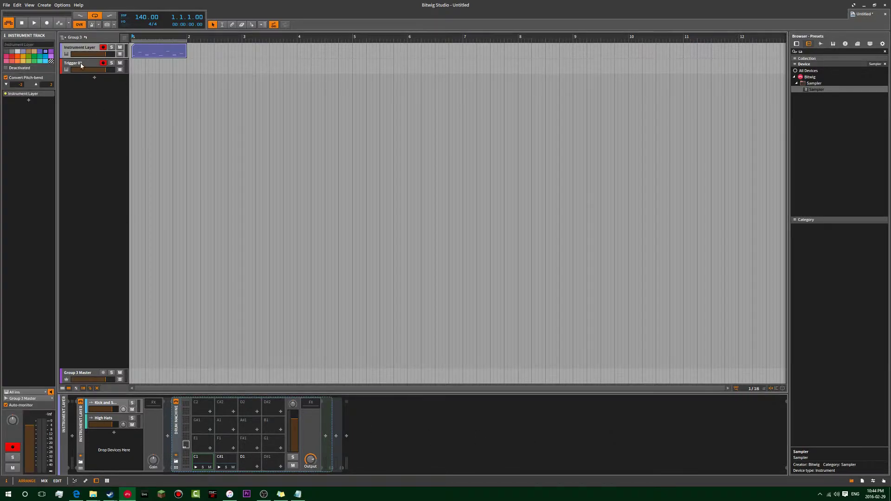
shift+click(84, 50)
key(Delete)
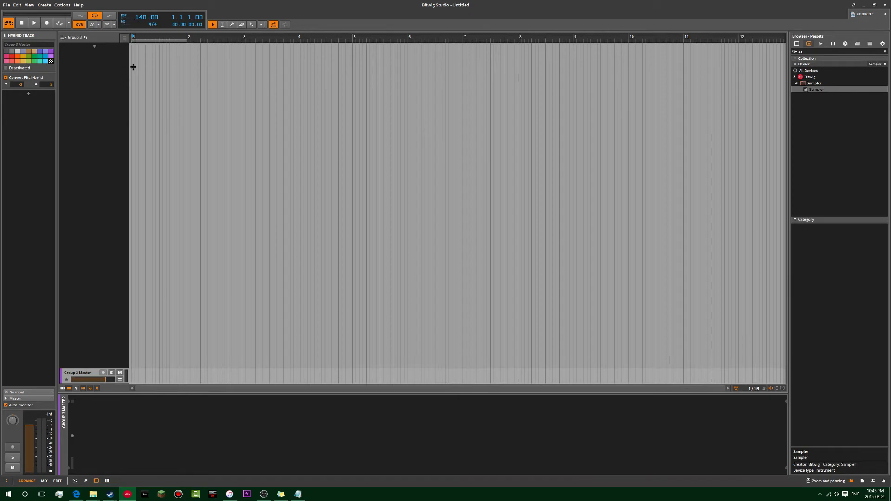
Try to add a new instrument track inside Group 3.
key(ctrl+t)
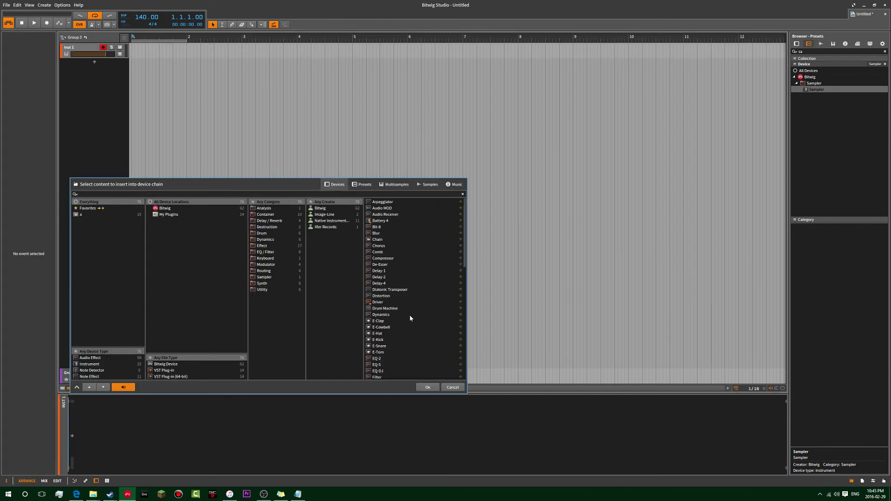
click(452, 387)
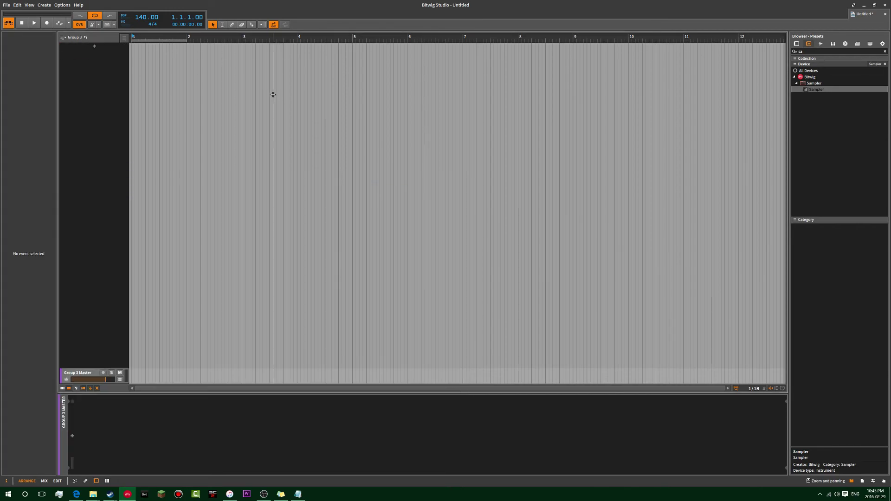